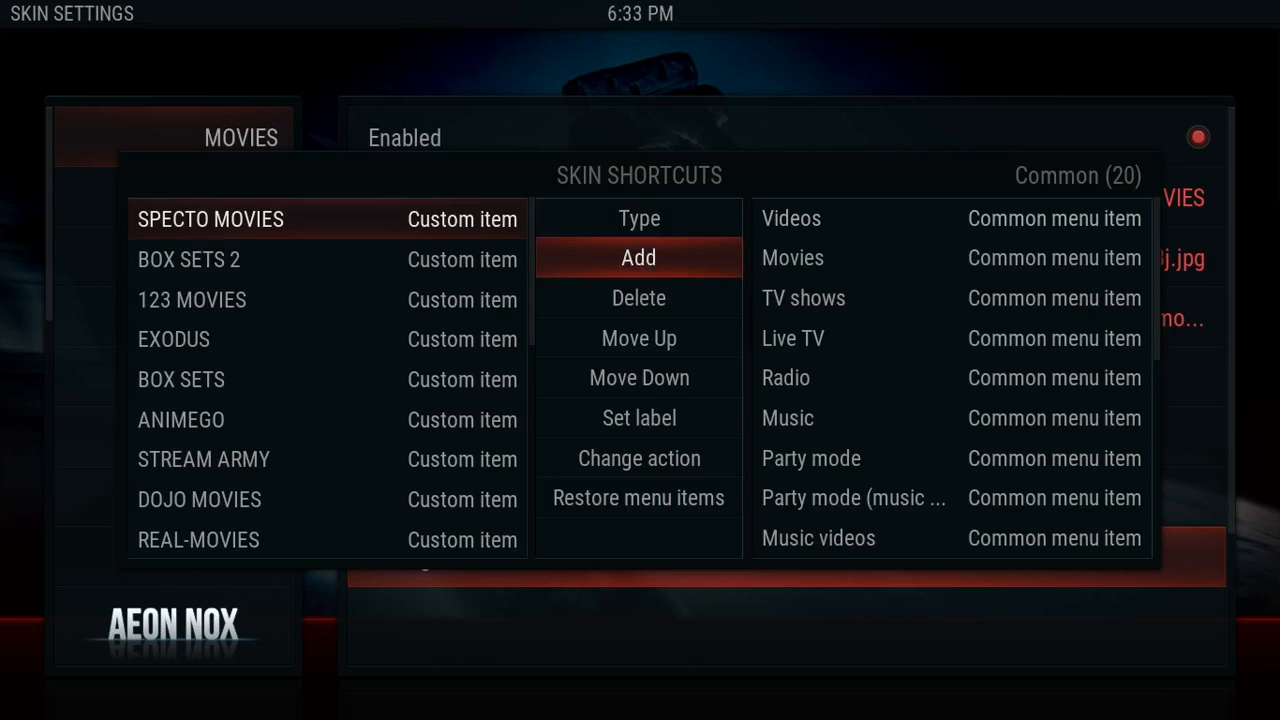
# Add a new shortcut below SPECTO MOVIES in the Movies submenu and label it "cCloud TV".
pyautogui.press('Return')
pyautogui.press('Left')
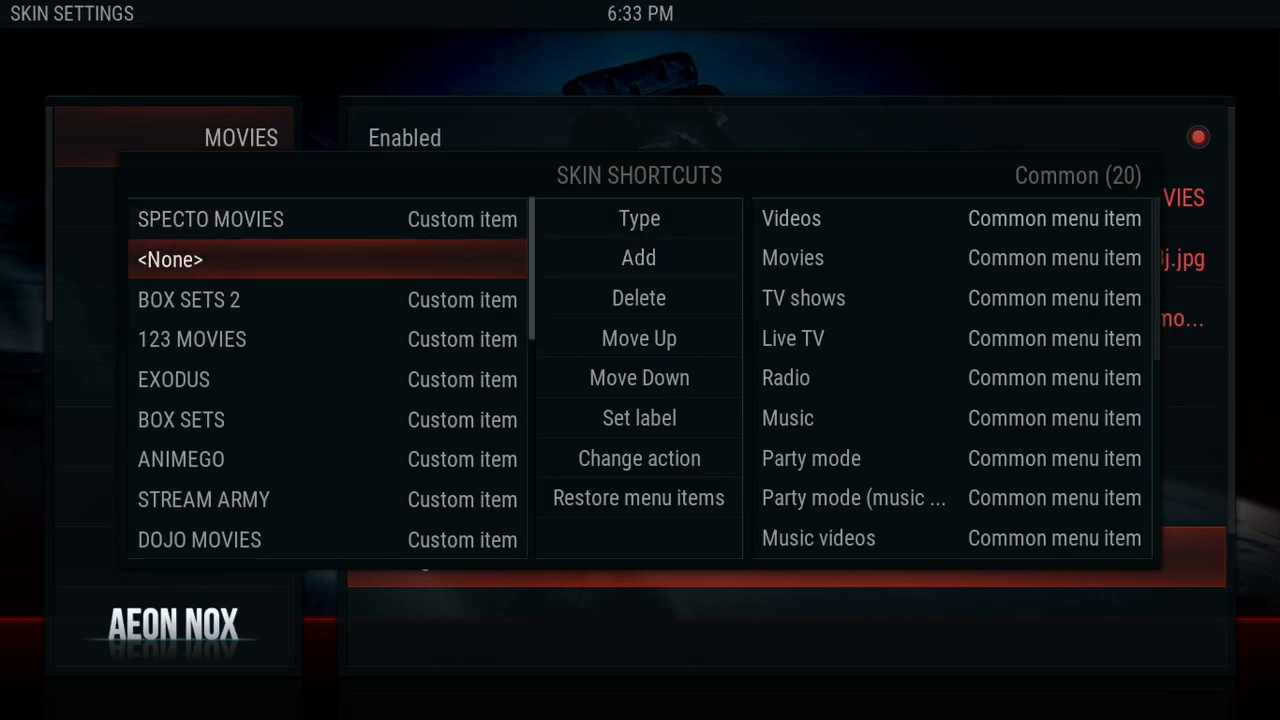
pyautogui.press('Right')
pyautogui.press('Down')
pyautogui.press('Down')
pyautogui.press('Down')
pyautogui.press('Down')
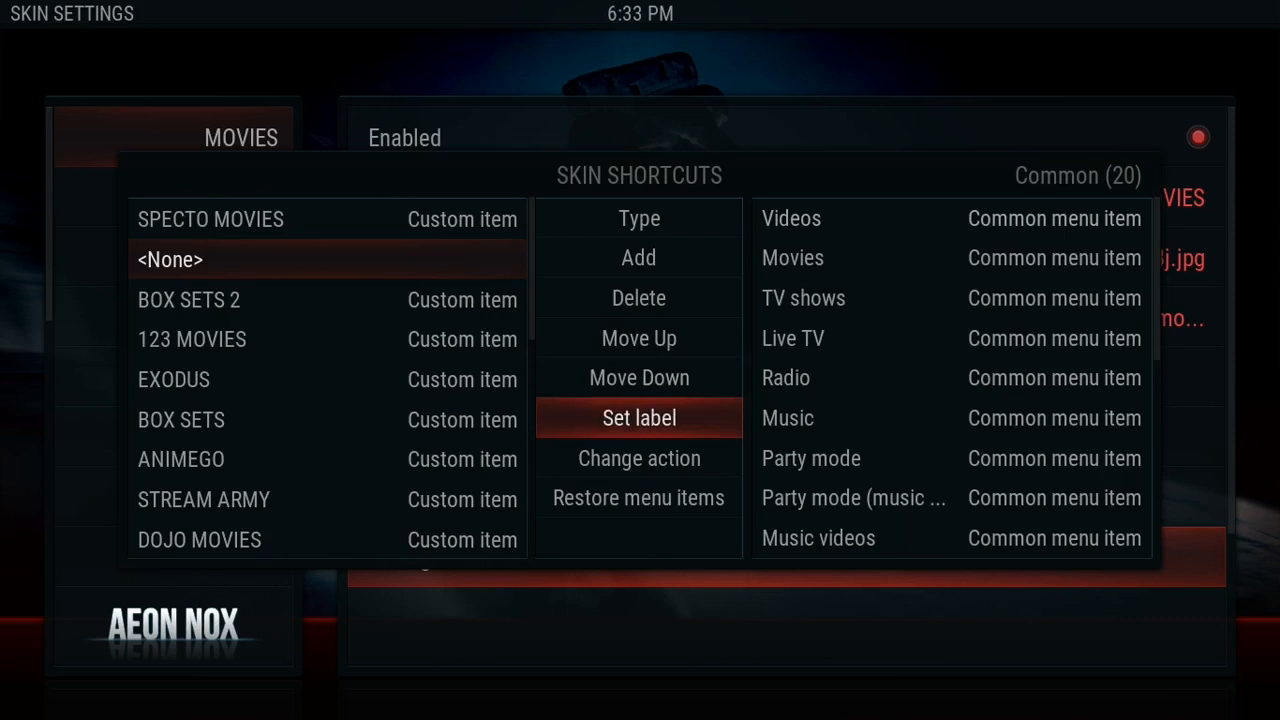
pyautogui.press('Return')
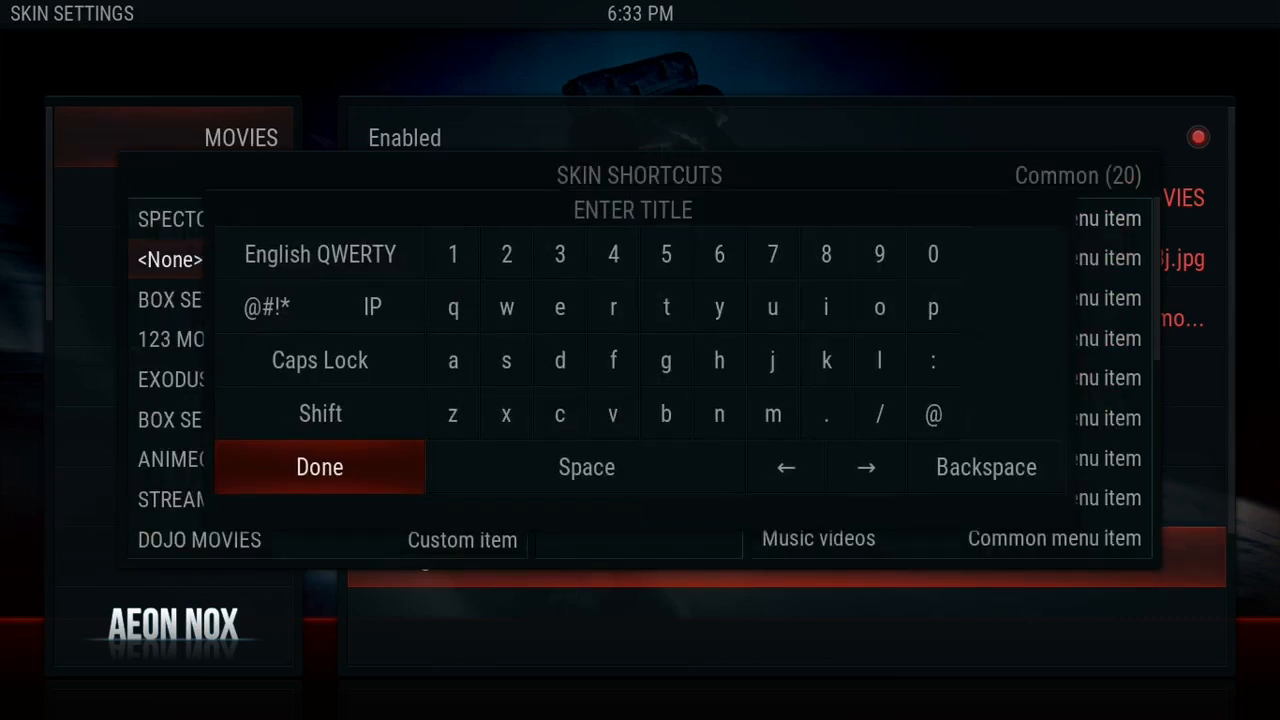
pyautogui.write('cCloud TV')
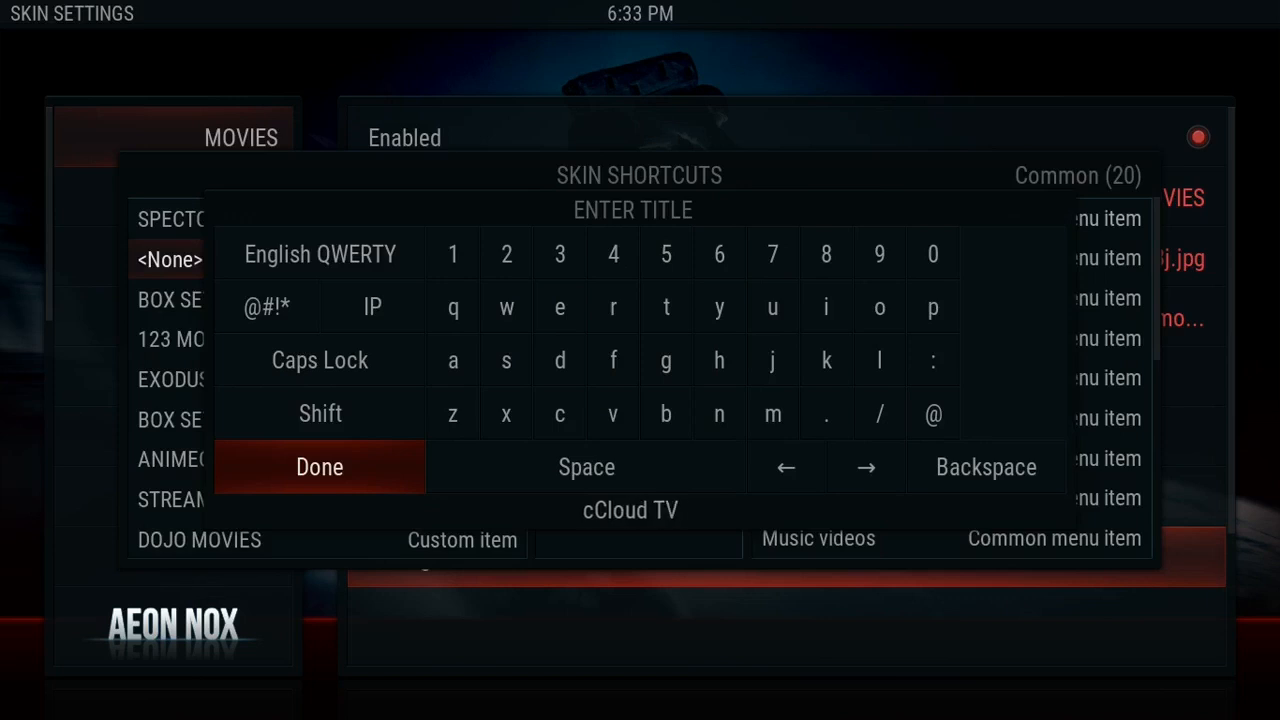
pyautogui.press('Return')
# Start changing the cCloud TV shortcut's action and browse to the video add-ons available as its target.
pyautogui.press('Down')
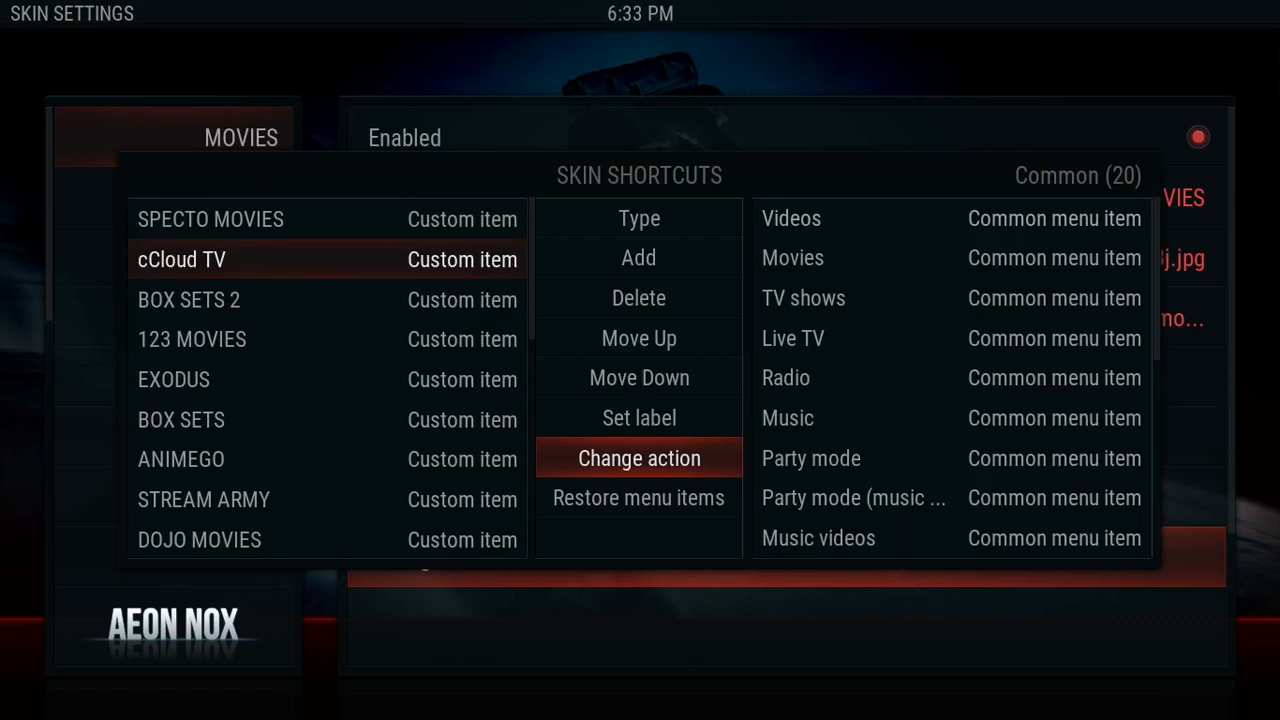
pyautogui.press('Return')
pyautogui.press('Down')
pyautogui.press('Down')
pyautogui.press('Down')
pyautogui.press('Down')
pyautogui.press('Down')
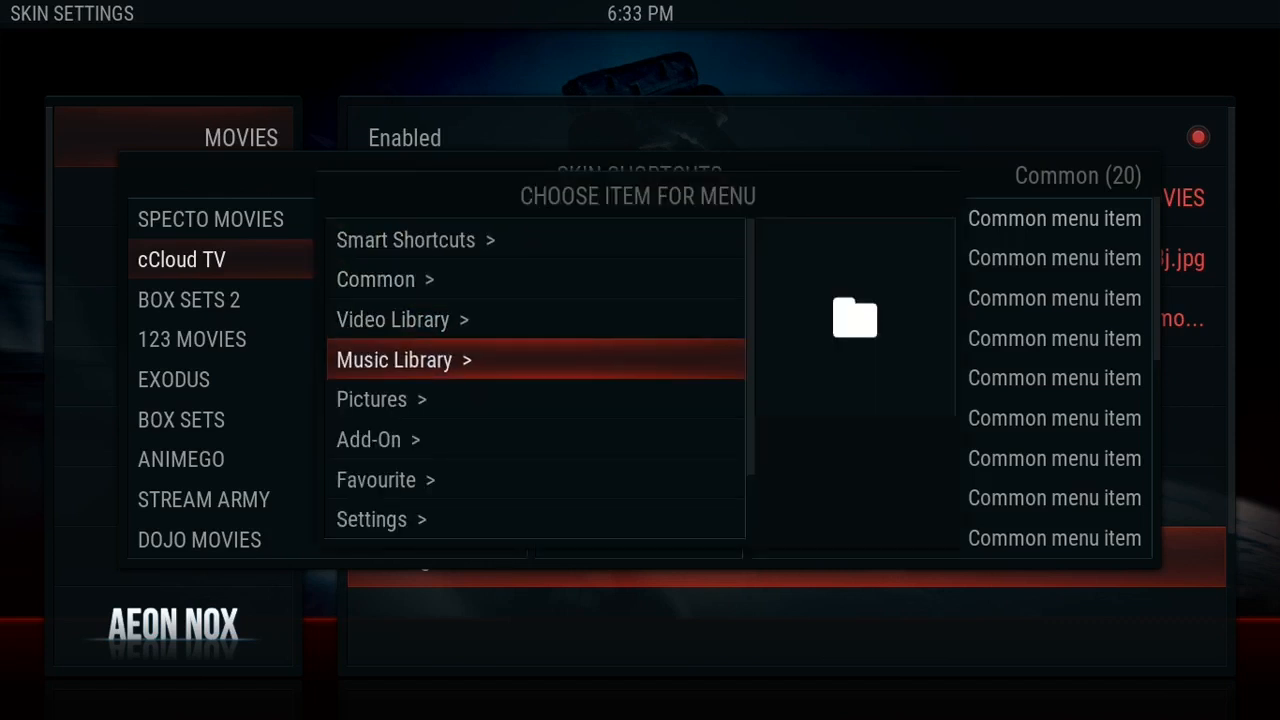
pyautogui.press('Return')
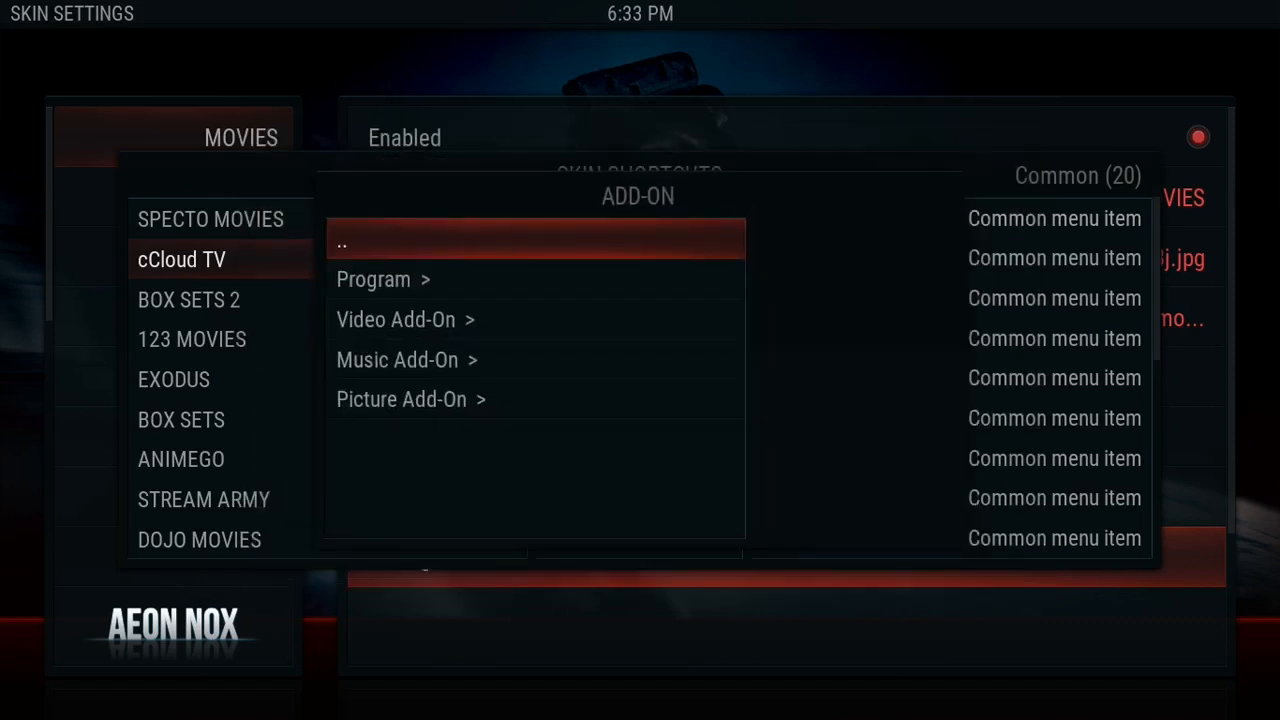
pyautogui.press('Down')
pyautogui.press('Down')
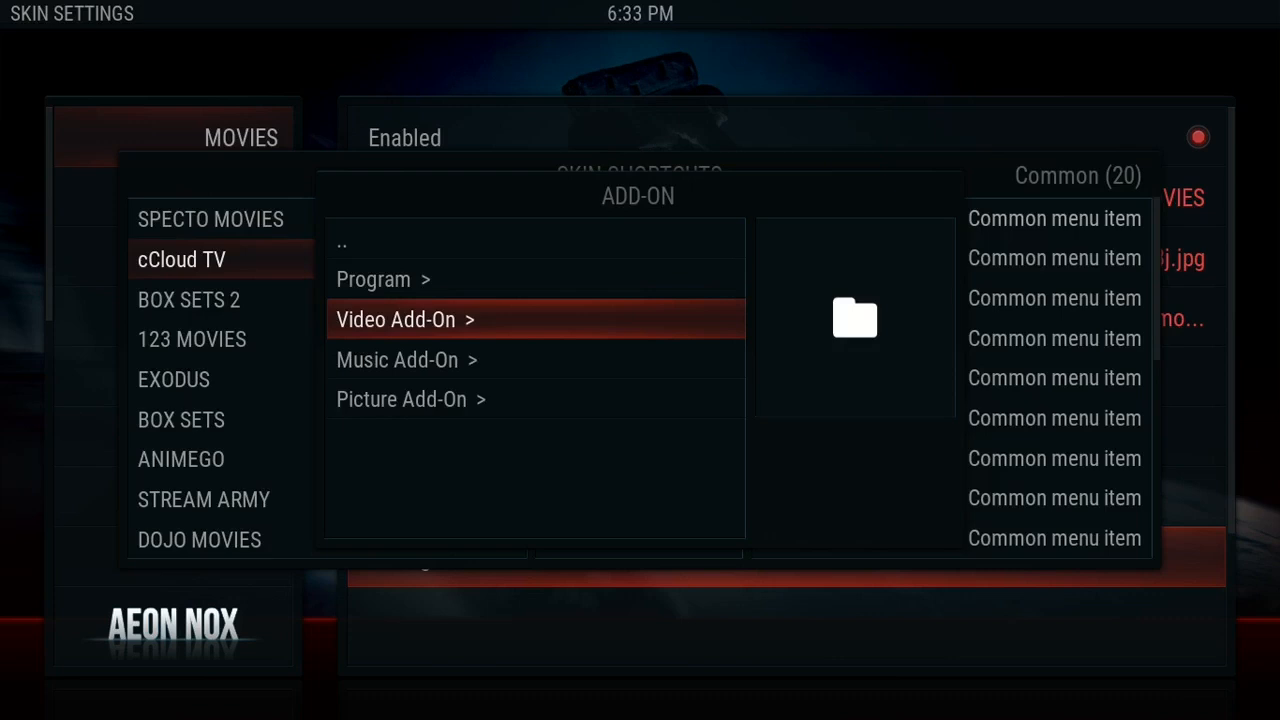
pyautogui.press('Up')
pyautogui.press('Down')
pyautogui.press('Return')
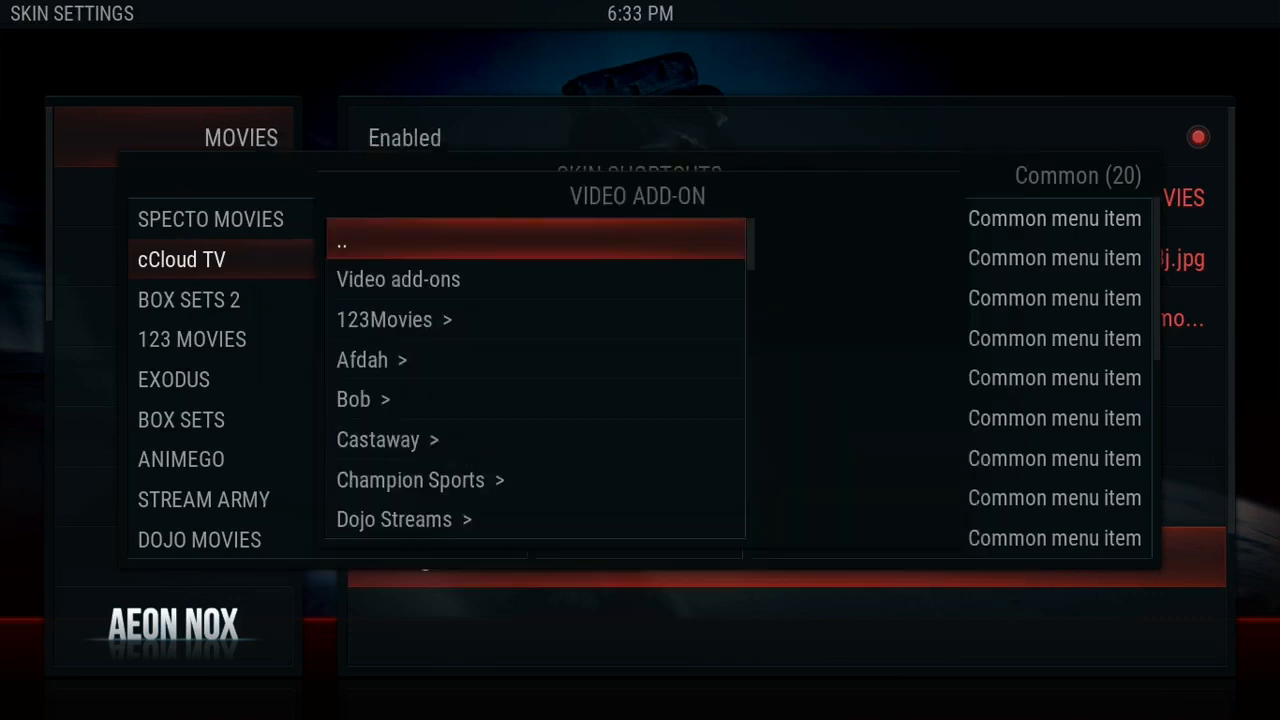
# Find the cCloud TV add-on among the video add-ons and open its directory listing.
pyautogui.press('Down')
pyautogui.press('Down')
pyautogui.press('Down')
pyautogui.press('Down')
pyautogui.press('Down')
pyautogui.press('Down')
pyautogui.press('Down')
pyautogui.press('Down')
pyautogui.press('Down')
pyautogui.press('Down')
pyautogui.press('Down')
pyautogui.press('Down')
pyautogui.press('Down')
pyautogui.press('Down')
pyautogui.press('Down')
pyautogui.press('Down')
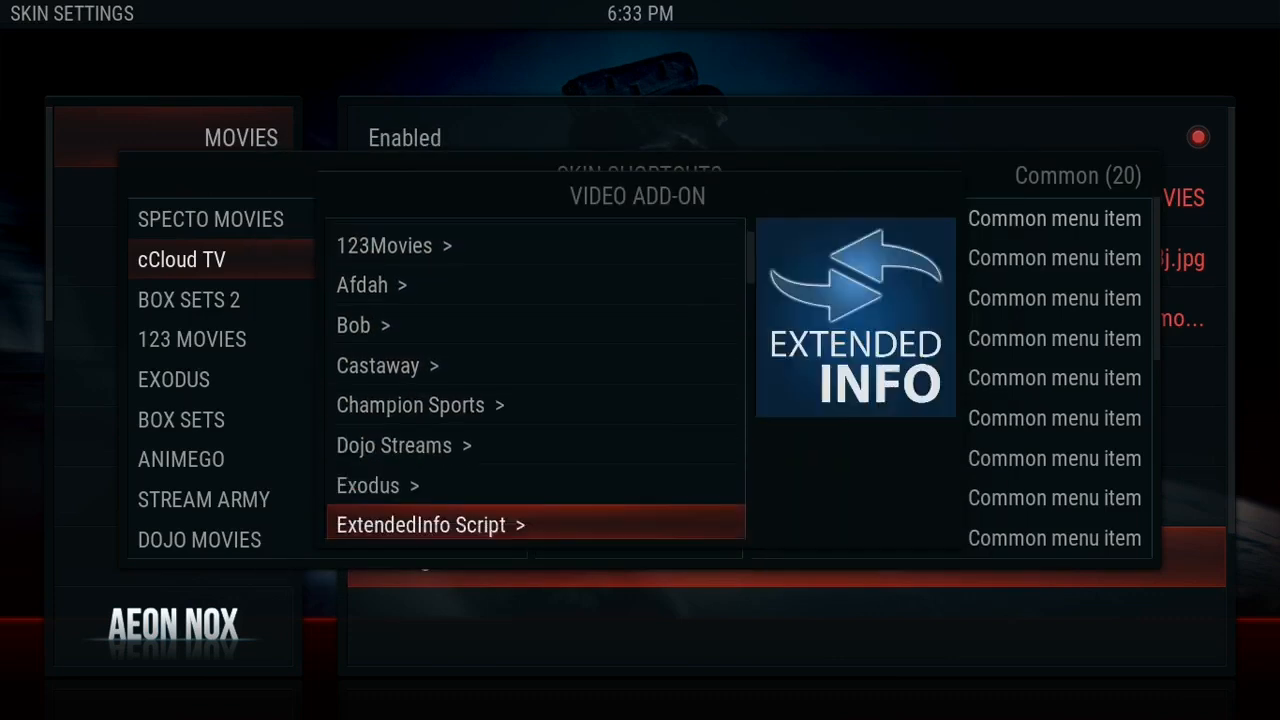
pyautogui.press('Down')
pyautogui.press('Down')
pyautogui.press('Down')
pyautogui.press('Down')
pyautogui.press('Down')
pyautogui.press('Down')
pyautogui.press('Down')
pyautogui.press('Down')
pyautogui.press('Down')
pyautogui.press('Down')
pyautogui.press('Down')
pyautogui.press('Down')
pyautogui.press('Down')
pyautogui.press('Down')
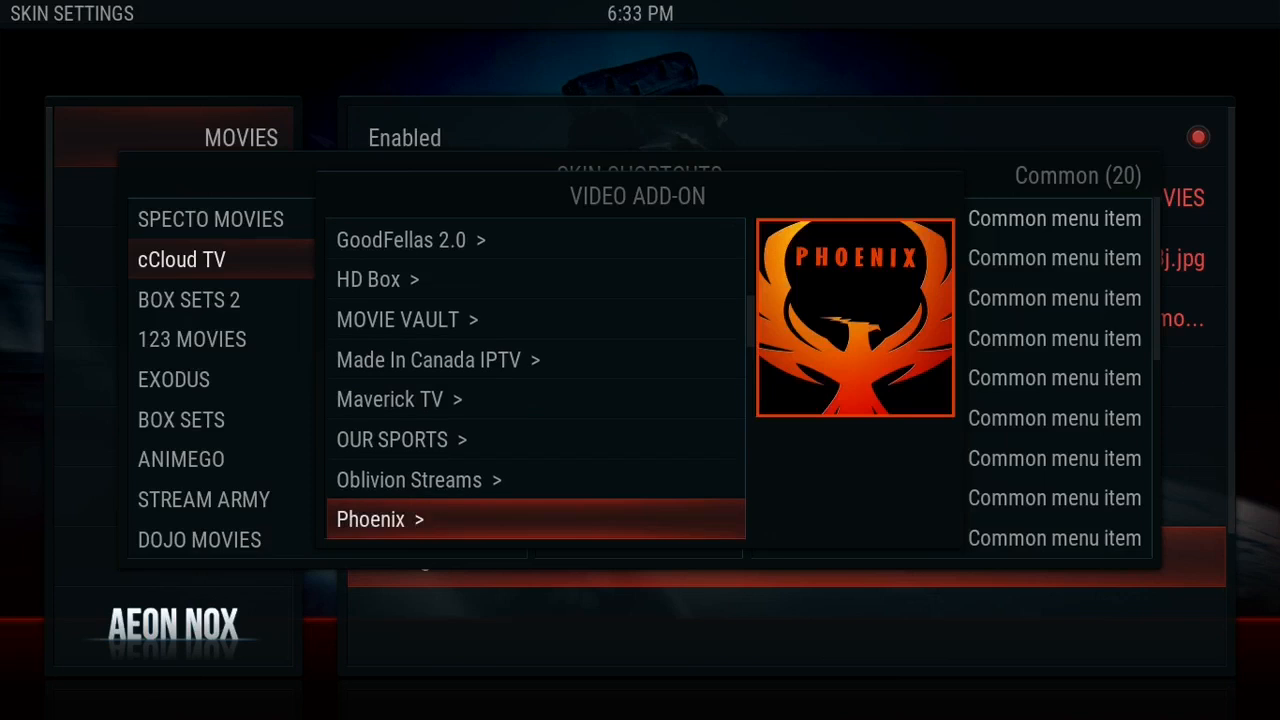
pyautogui.press('Down')
pyautogui.press('Down')
pyautogui.press('Down')
pyautogui.press('Down')
pyautogui.press('Down')
pyautogui.press('Down')
pyautogui.press('Down')
pyautogui.press('Down')
pyautogui.press('Down')
pyautogui.press('Down')
pyautogui.press('Down')
pyautogui.press('Down')
pyautogui.press('Down')
pyautogui.press('Down')
pyautogui.press('Down')
pyautogui.press('Down')
pyautogui.press('Down')
pyautogui.press('Down')
pyautogui.press('Down')
pyautogui.press('Down')
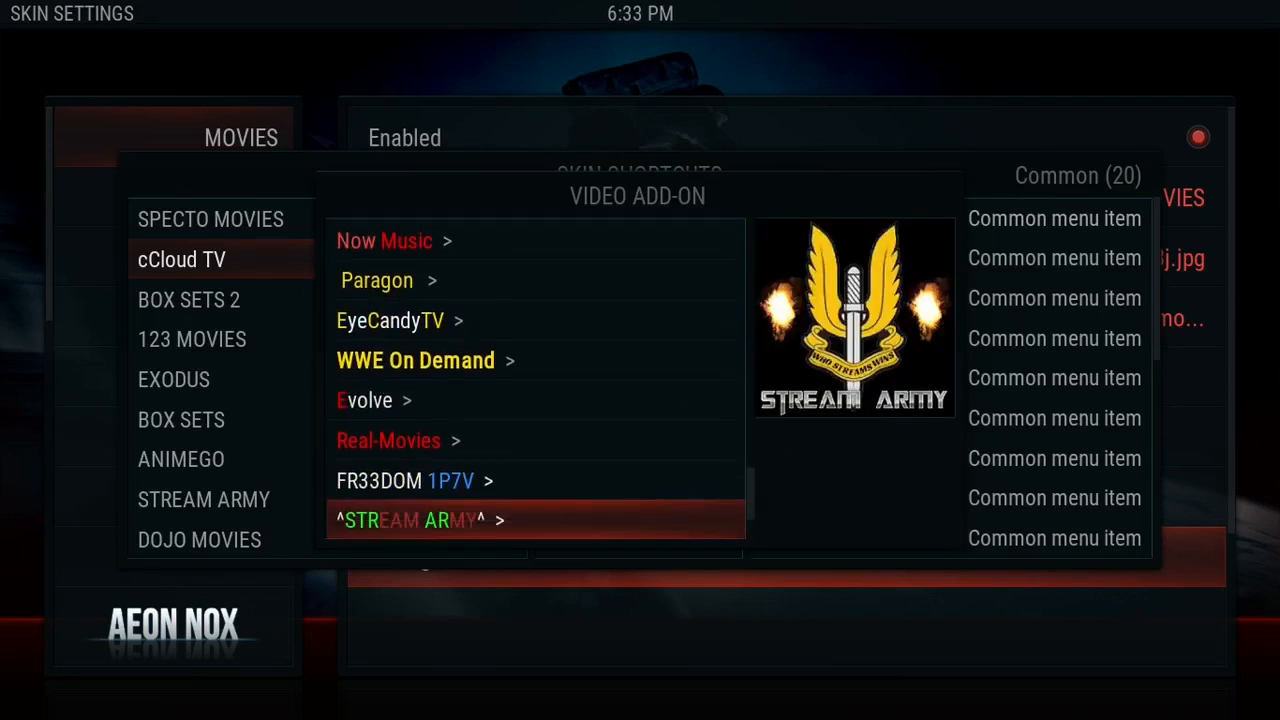
pyautogui.press('Up')
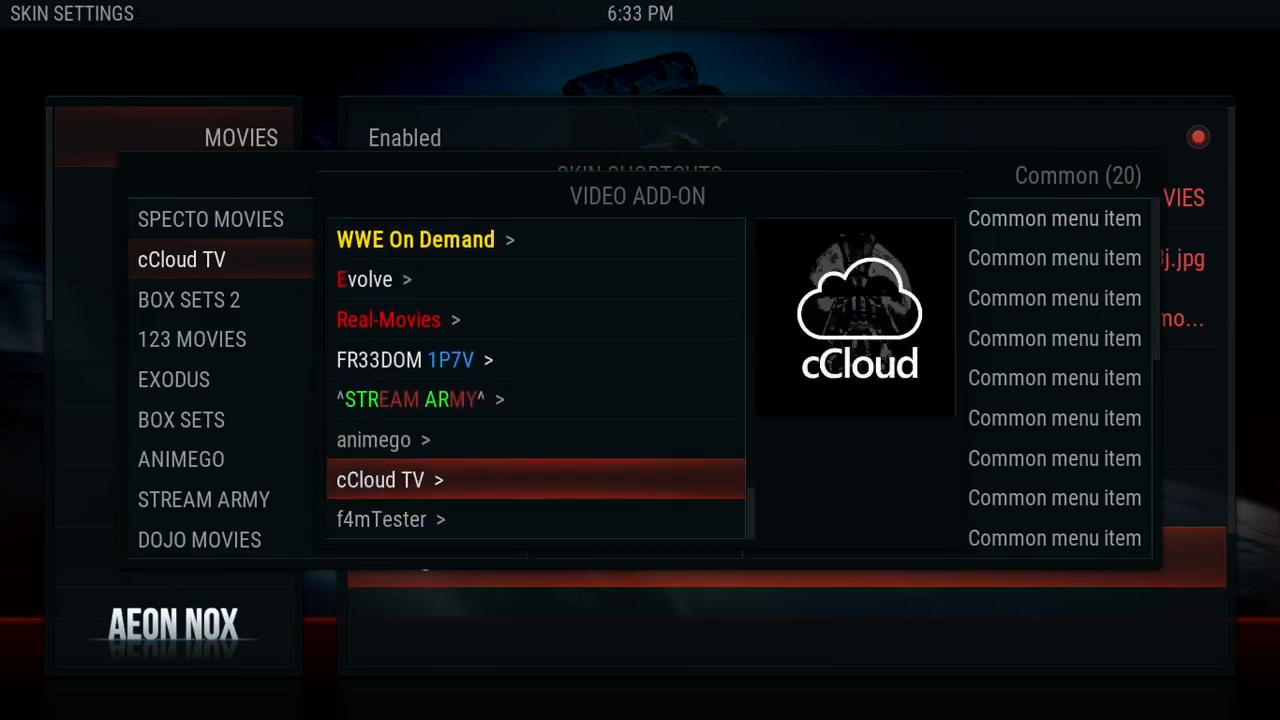
pyautogui.press('Return')
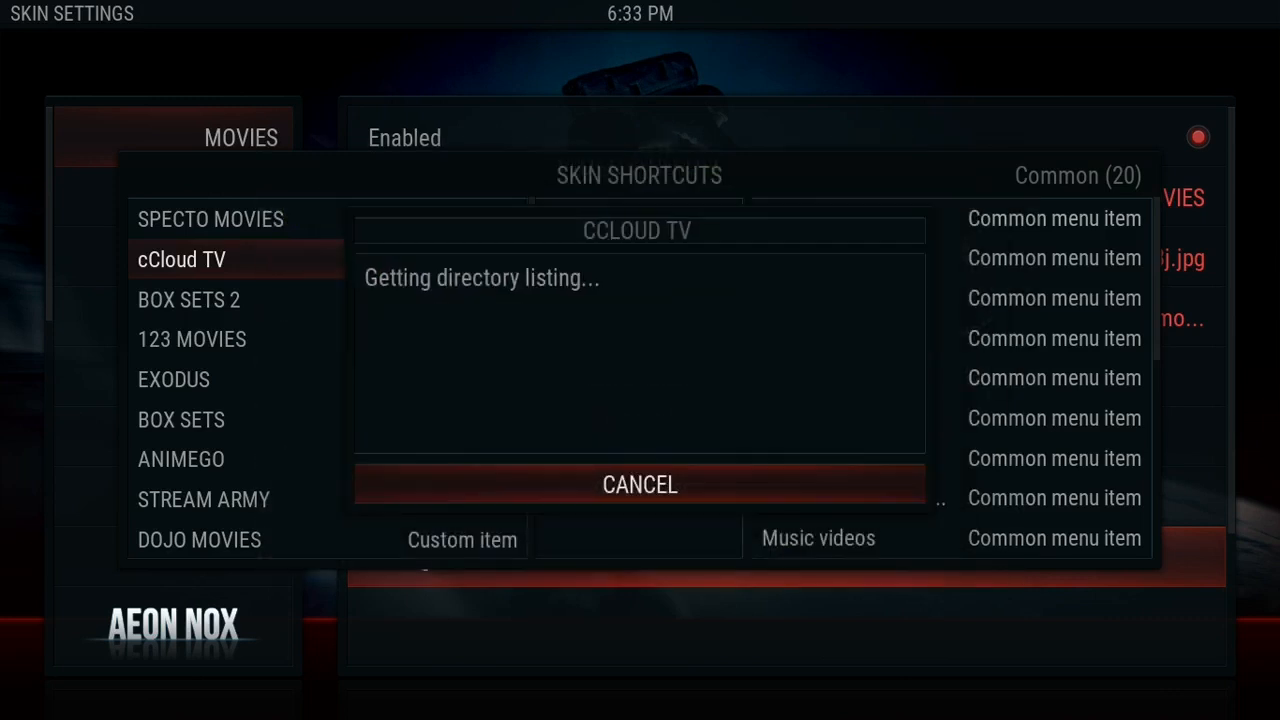
# Set the shortcut's action to the English category of the cCloud TV add-on by creating the menu item there.
pyautogui.press('Down')
pyautogui.press('Down')
pyautogui.press('Down')
pyautogui.press('Down')
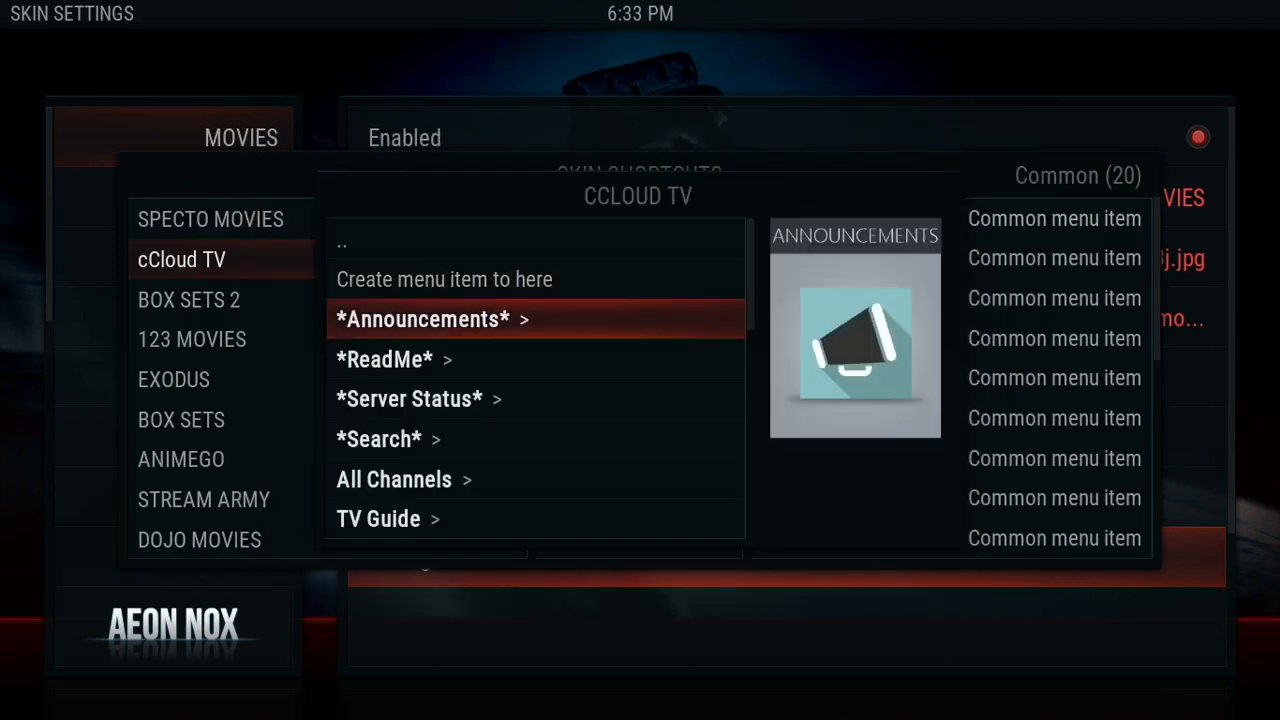
pyautogui.press('Down')
pyautogui.press('Down')
pyautogui.press('Down')
pyautogui.press('Down')
pyautogui.press('Down')
pyautogui.press('Down')
pyautogui.press('Down')
pyautogui.press('Down')
pyautogui.press('Down')
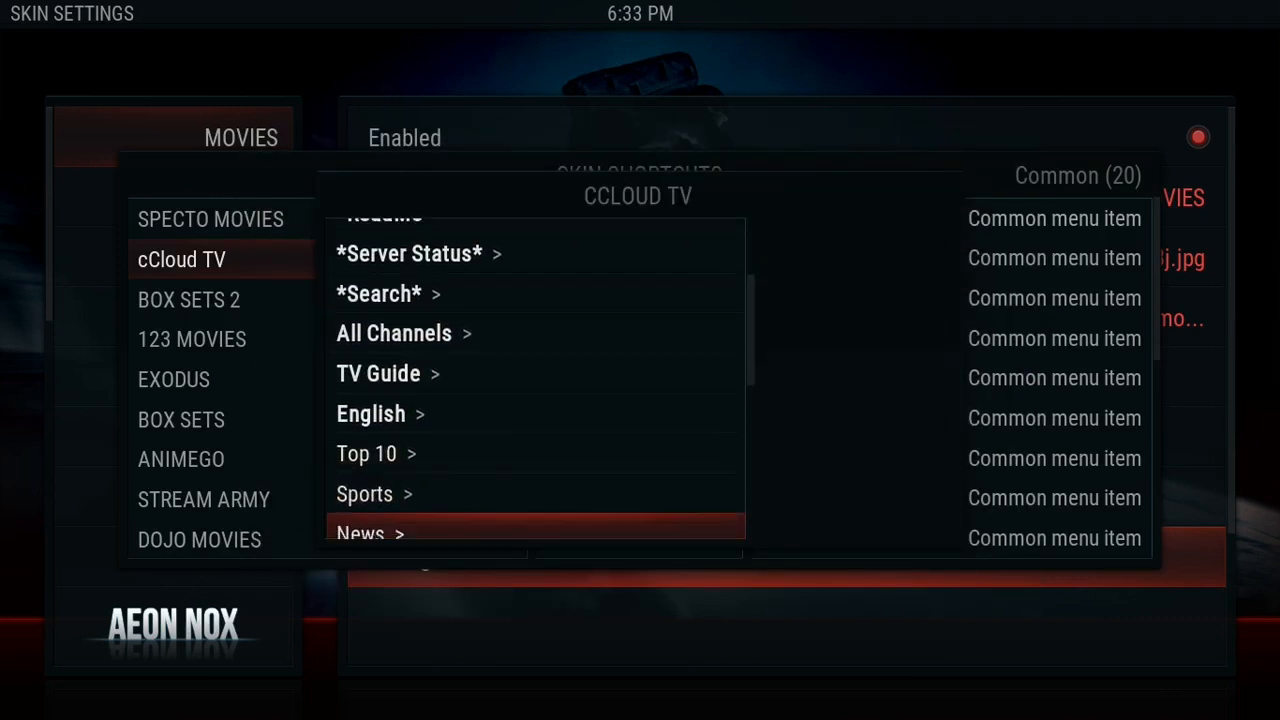
pyautogui.press('Down')
pyautogui.press('Up')
pyautogui.press('Up')
pyautogui.press('Up')
pyautogui.press('Up')
pyautogui.press('Up')
pyautogui.press('Up')
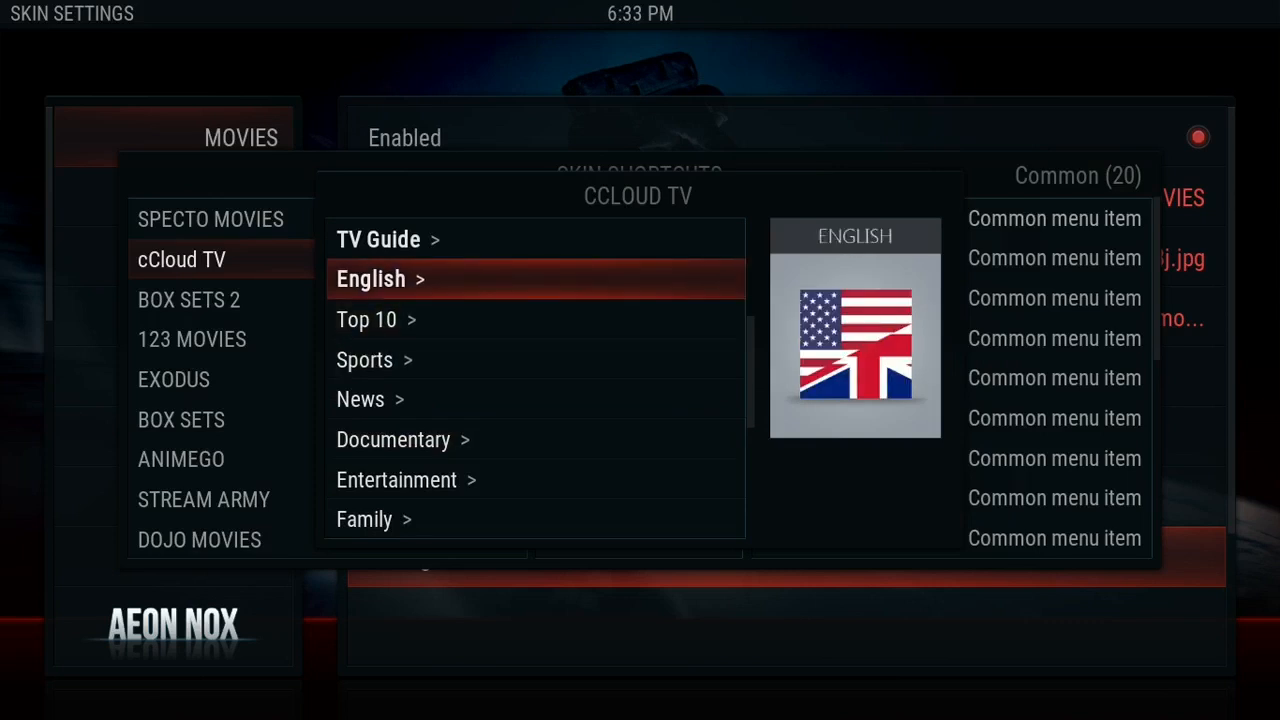
pyautogui.press('Return')
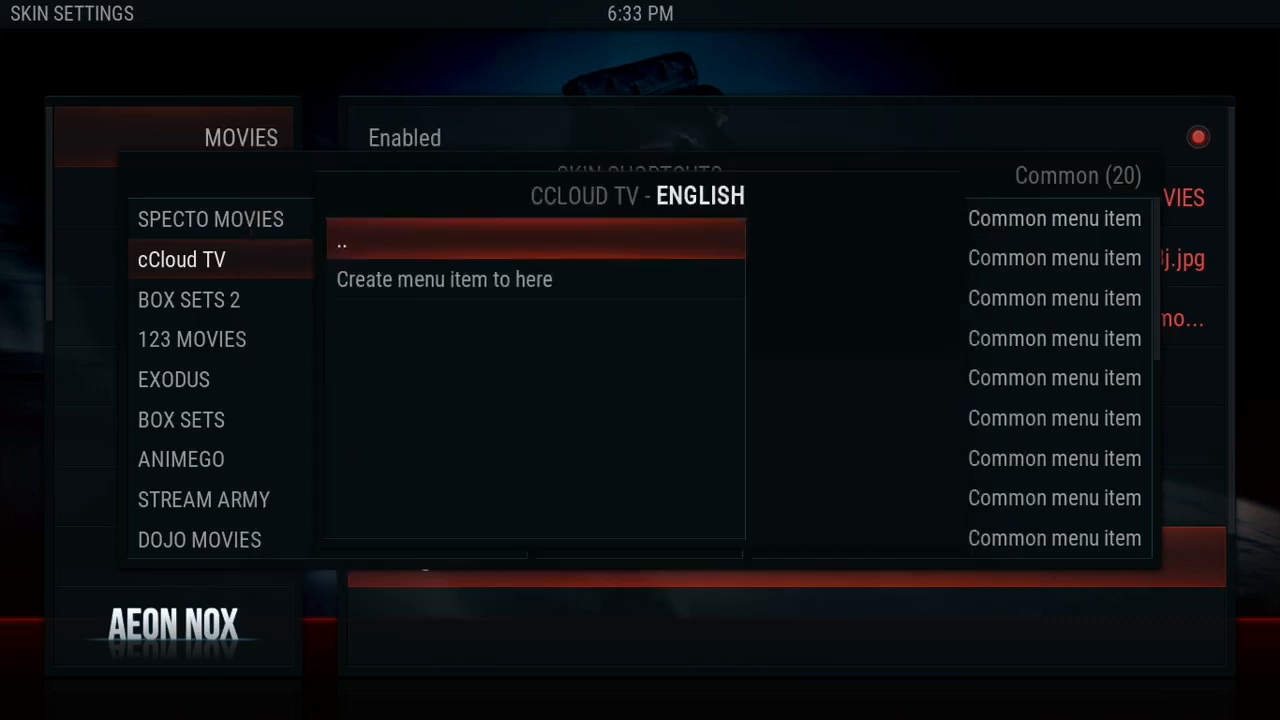
pyautogui.press('Down')
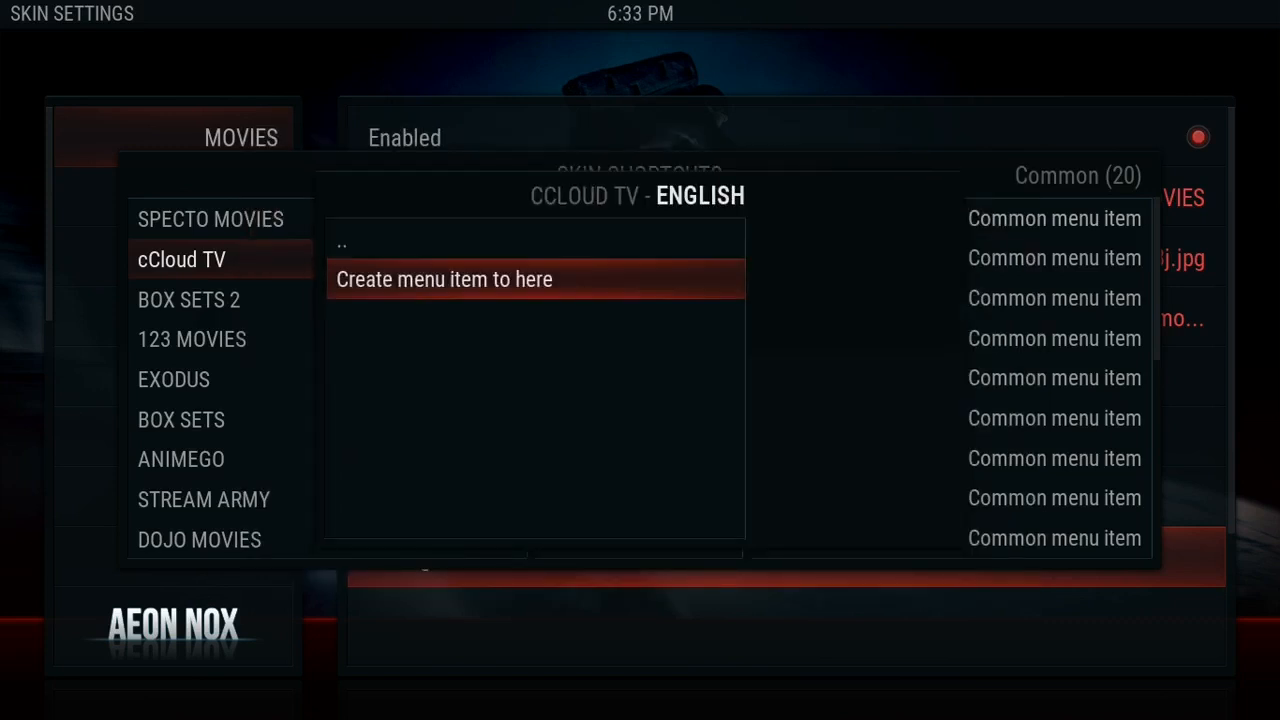
pyautogui.press('Return')
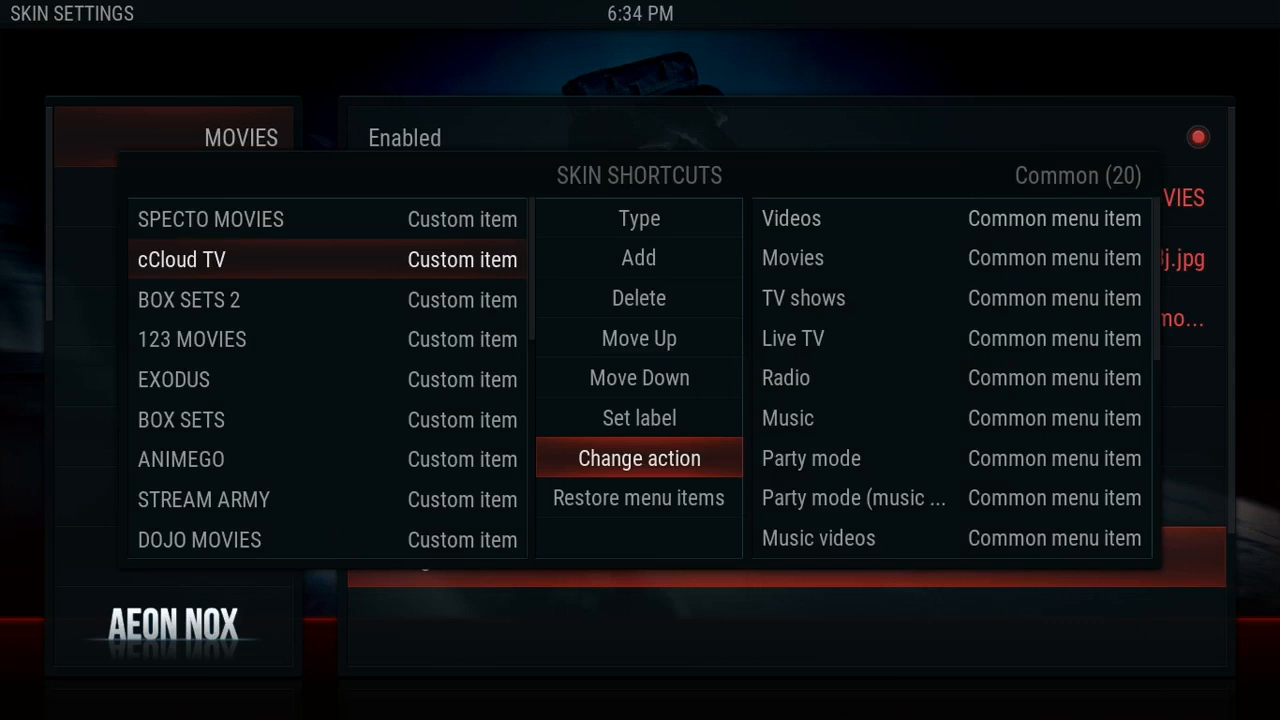
# Close the submenu editor and the skin settings to return to the home screen.
pyautogui.press('Escape')
pyautogui.press('Escape')
pyautogui.press('Escape')
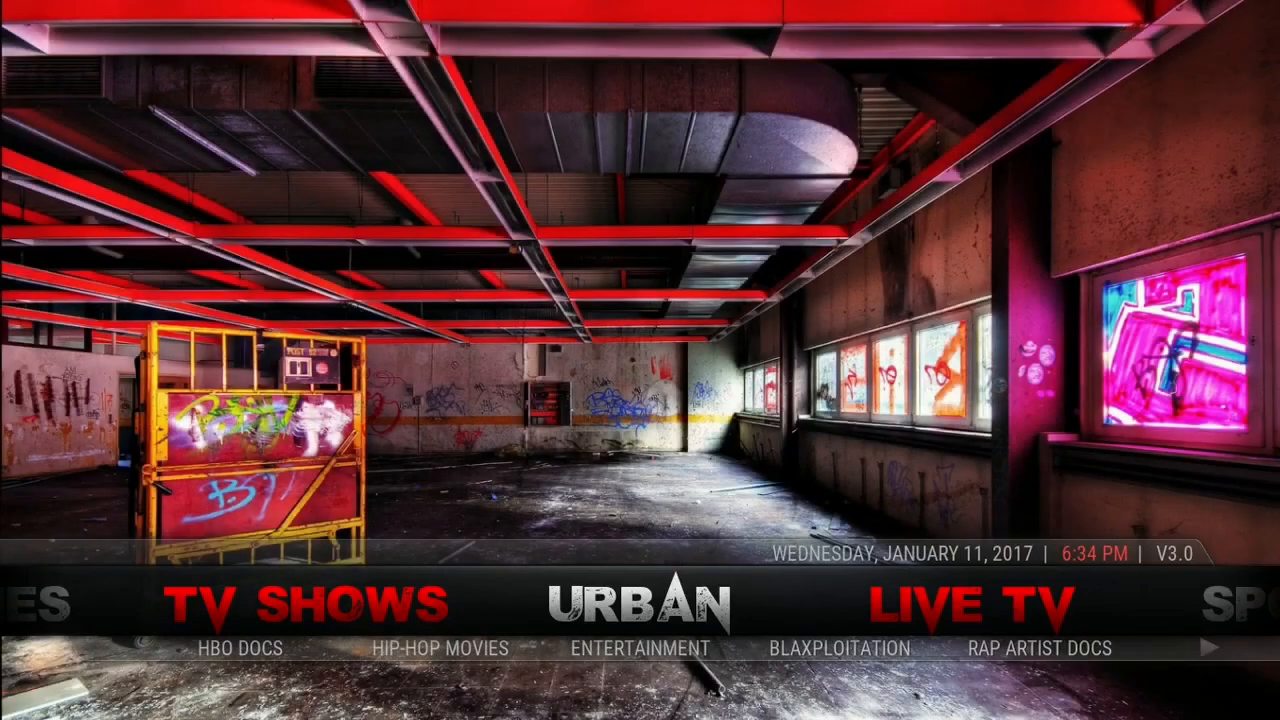
# Open the new cCloud TV shortcut from the Movies submenu on the home screen to test it.
pyautogui.press('Left')
pyautogui.press('Left')
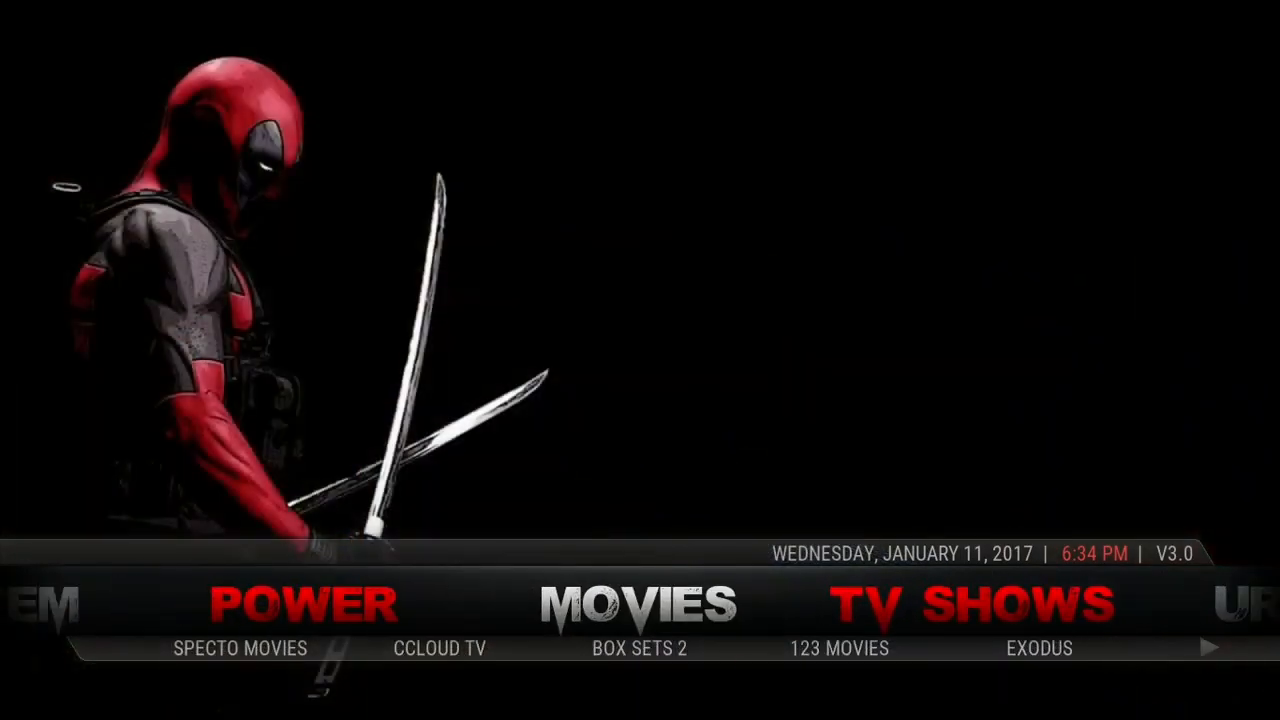
pyautogui.press('Down')
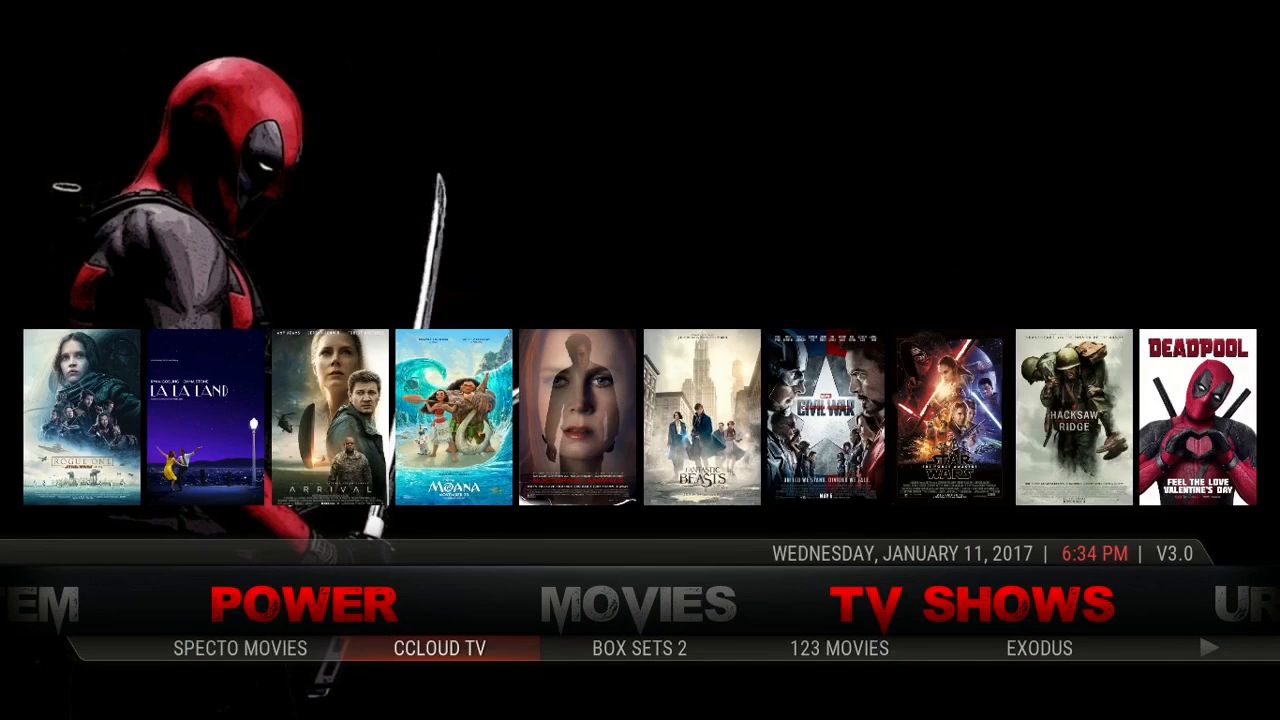
pyautogui.press('Return')
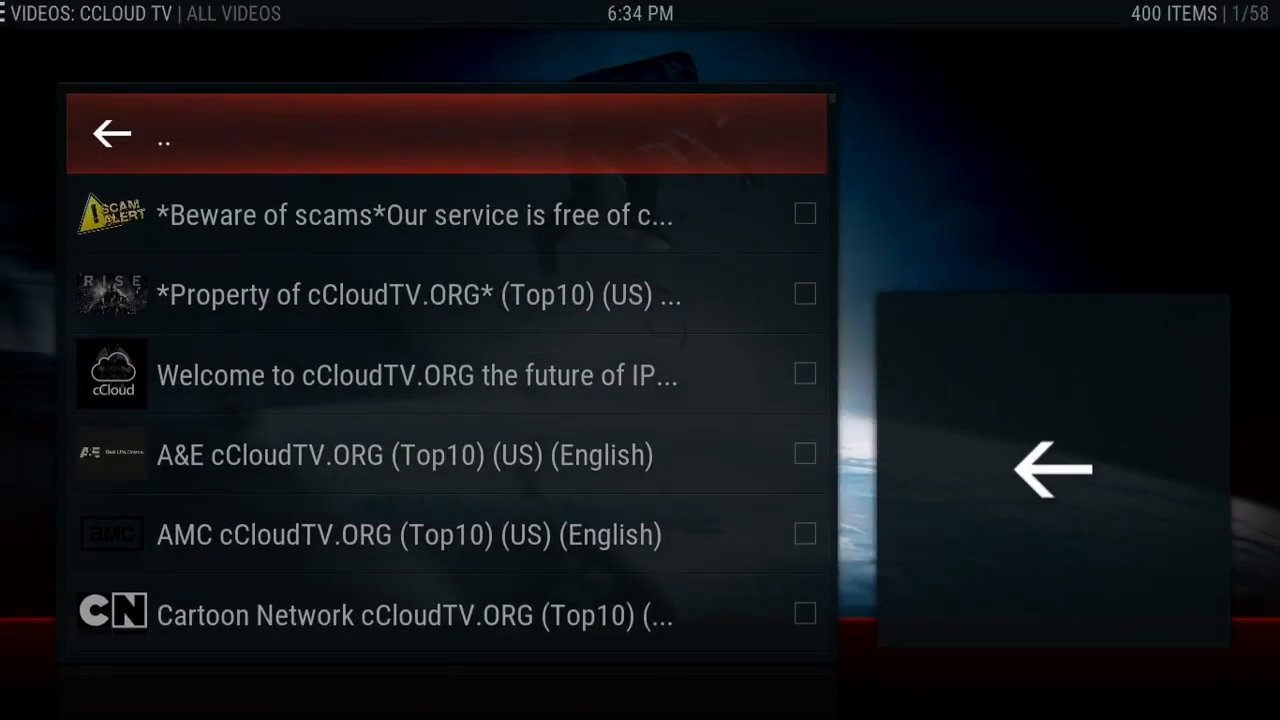
# Look through the channels listed by the cCloud TV shortcut and return to the home screen.
pyautogui.press('Down')
pyautogui.press('Down')
pyautogui.press('Down')
pyautogui.press('Down')
pyautogui.press('Down')
pyautogui.press('Down')
pyautogui.press('Down')
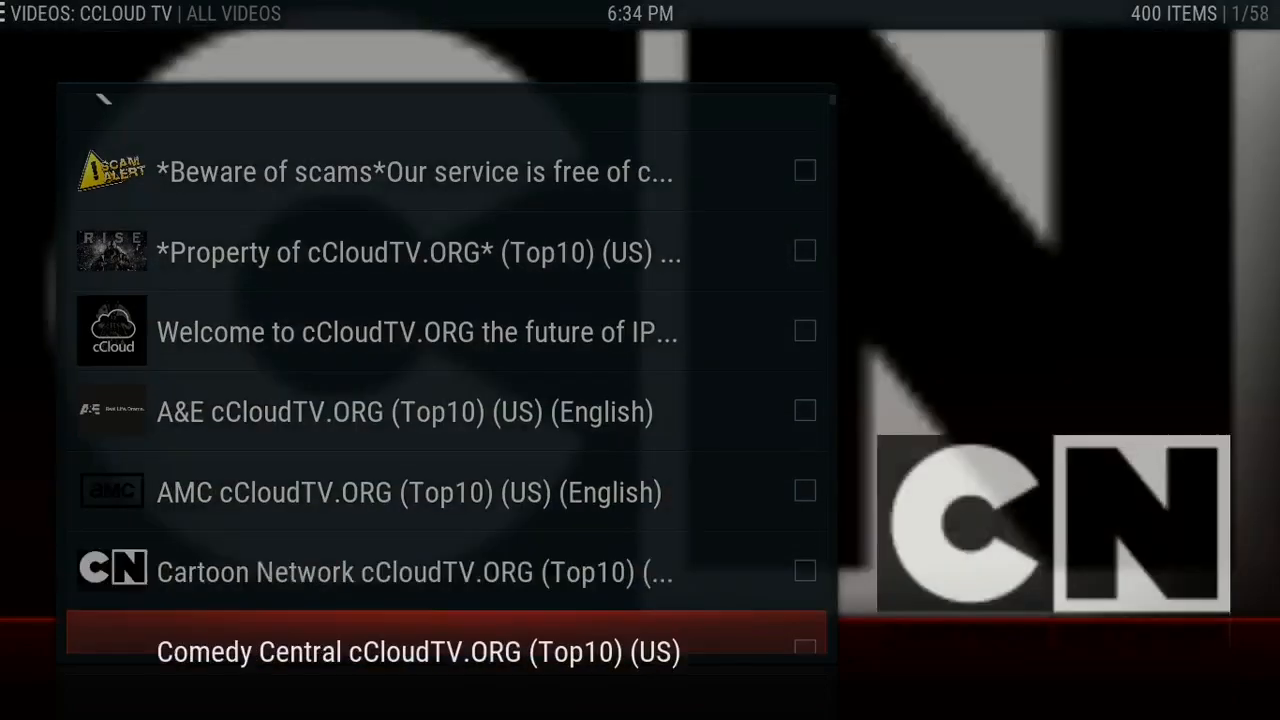
pyautogui.press('Down')
pyautogui.press('Down')
pyautogui.press('Down')
pyautogui.press('Down')
pyautogui.press('Down')
pyautogui.press('Up')
pyautogui.press('Up')
pyautogui.press('Up')
pyautogui.press('Up')
pyautogui.press('Up')
pyautogui.press('Up')
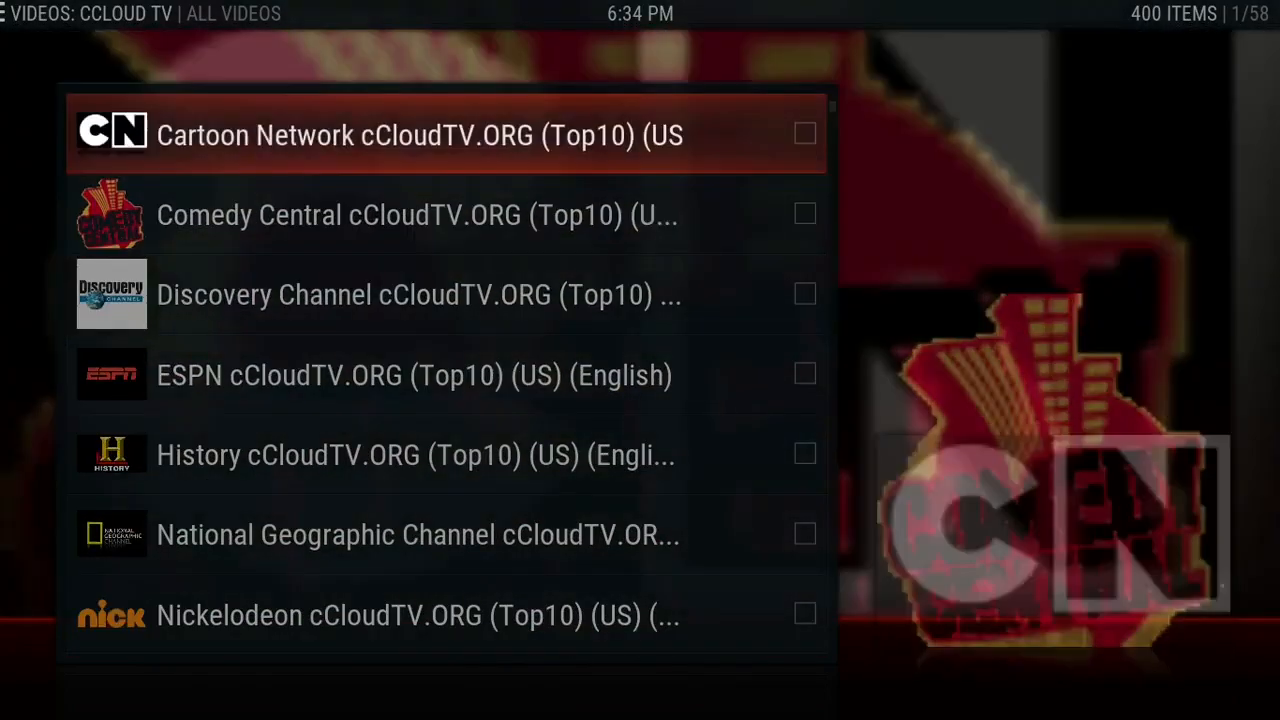
pyautogui.press('Up')
pyautogui.press('Escape')
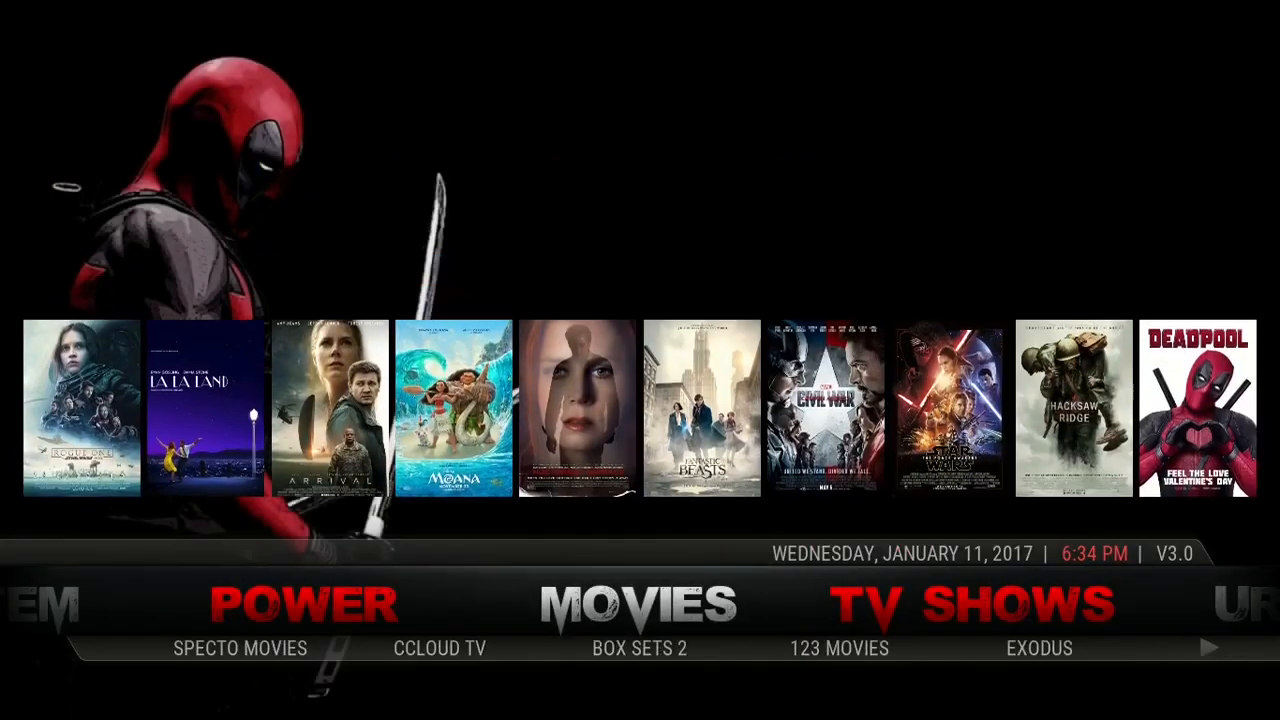
# Open the skin settings from the System submenu and enter the Aeon Nox main menu setup.
pyautogui.press('Left')
pyautogui.press('Left')
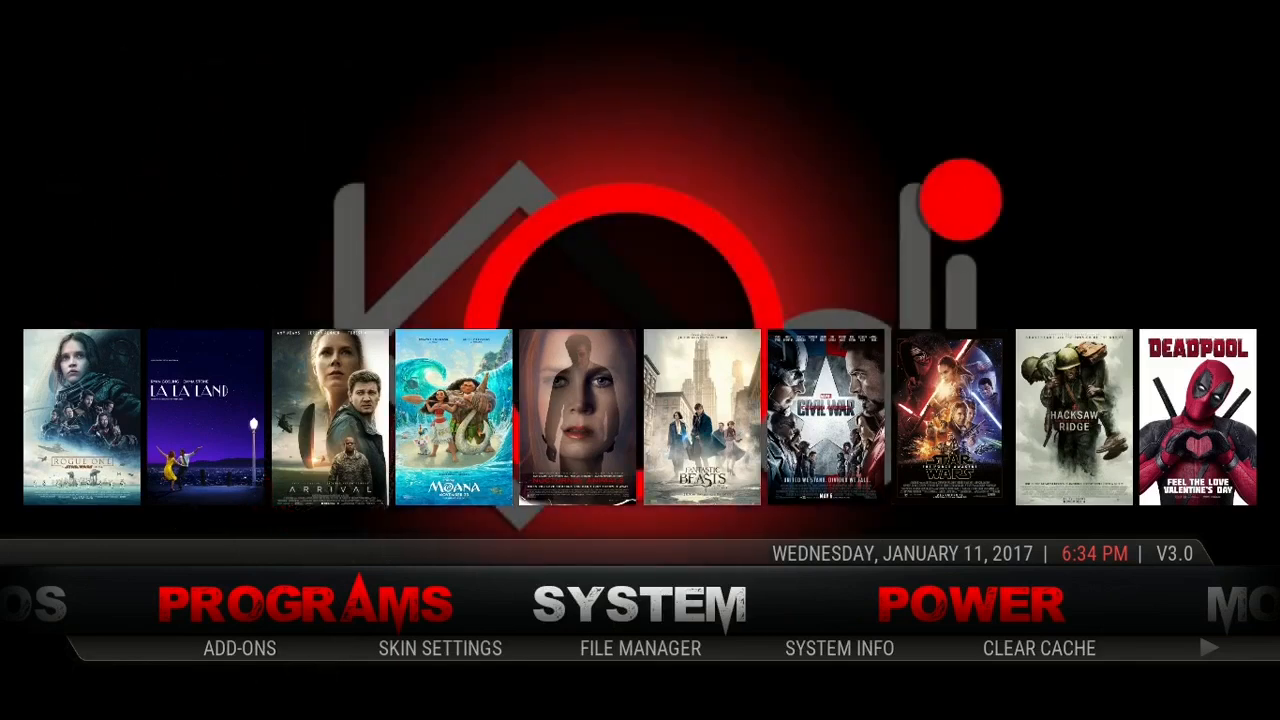
pyautogui.press('Down')
pyautogui.press('Left')
pyautogui.press('Return')
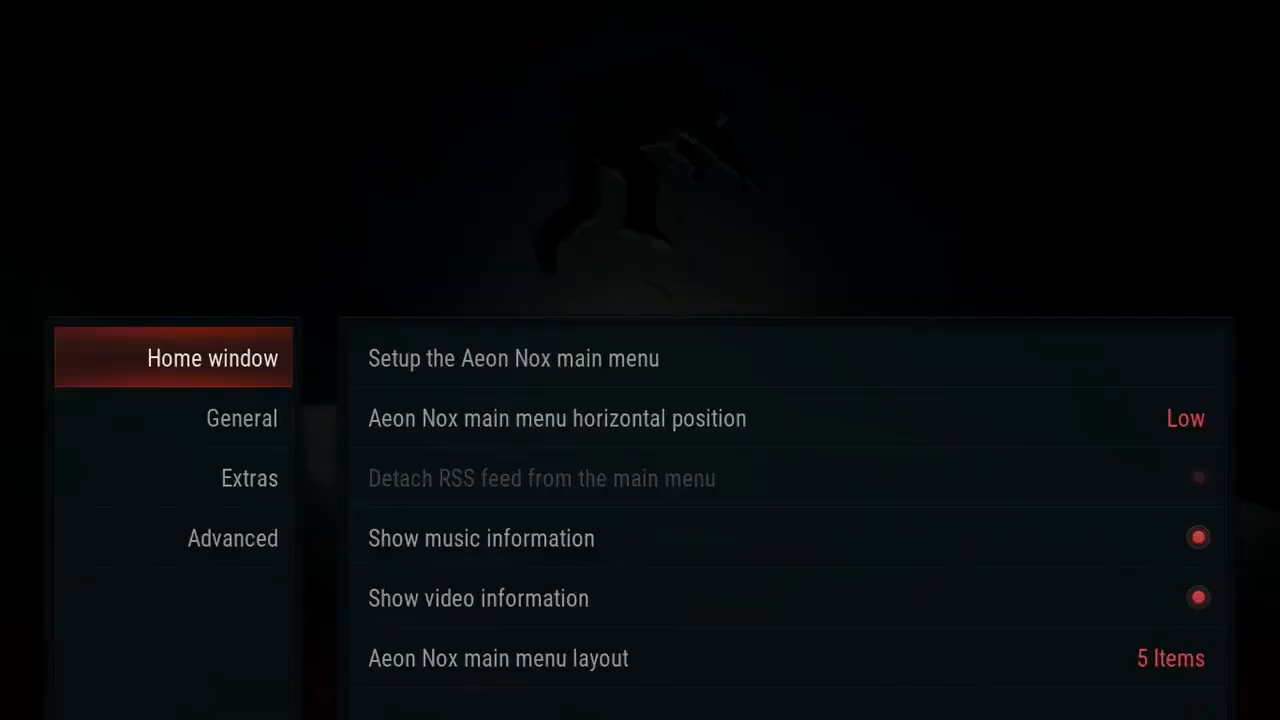
pyautogui.press('Right')
pyautogui.press('Return')
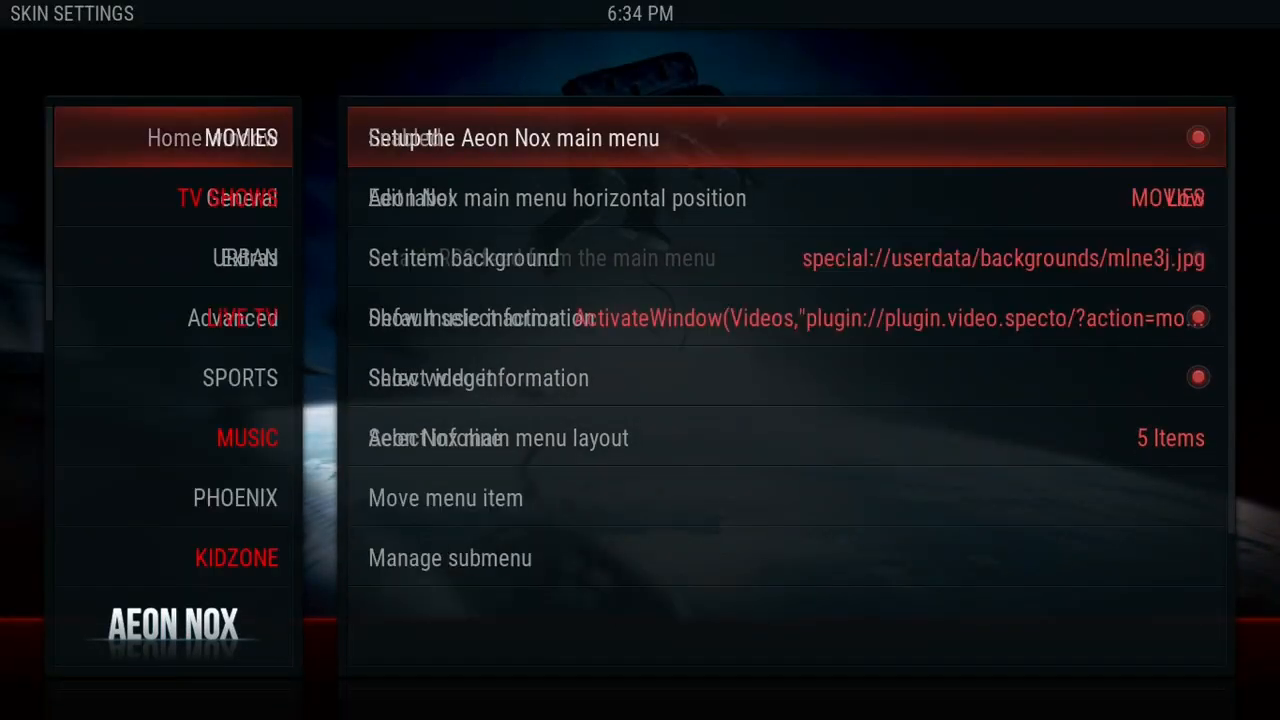
# Open the submenu management for the MOVIES main menu item.
pyautogui.press('Down')
pyautogui.press('Down')
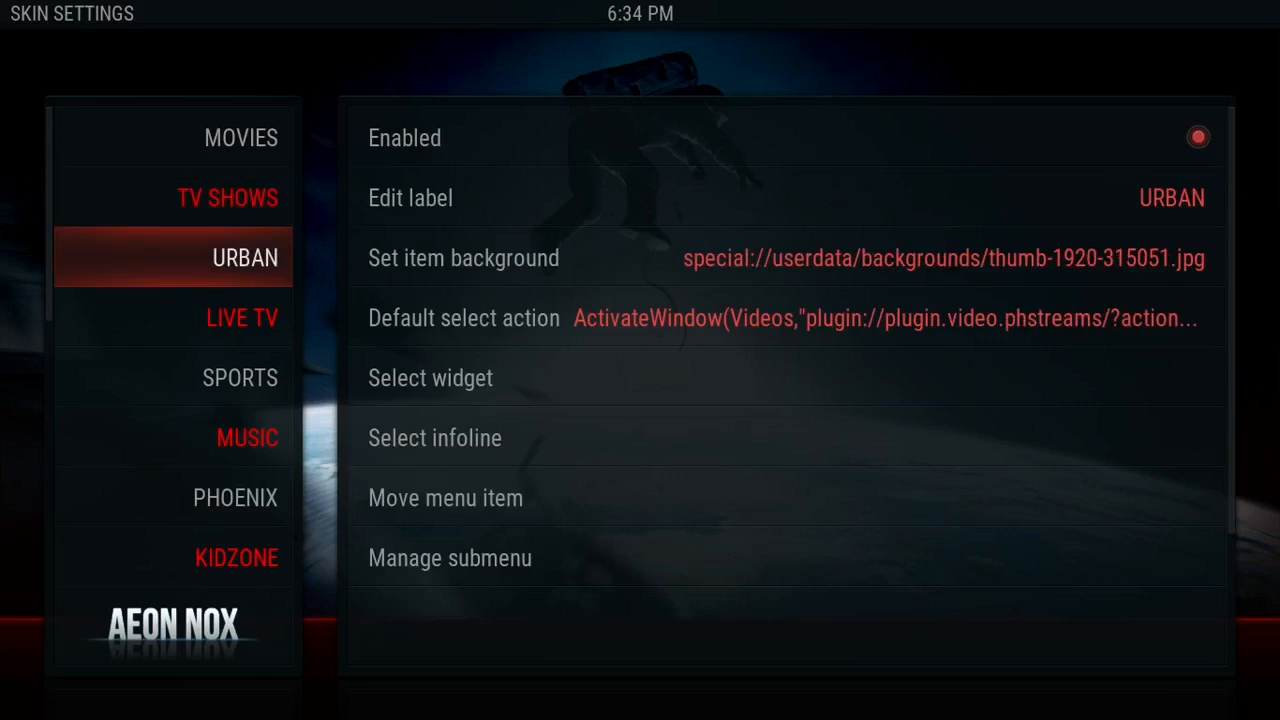
pyautogui.press('Up')
pyautogui.press('Up')
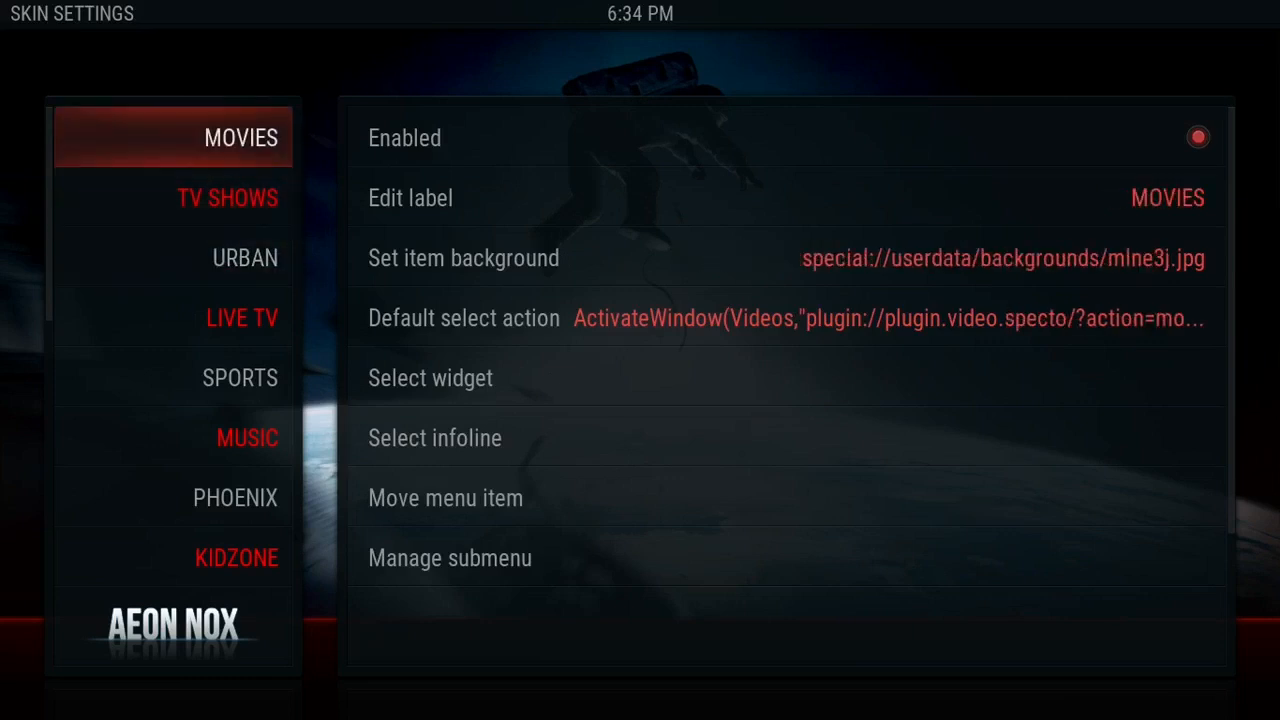
pyautogui.press('Right')
pyautogui.press('Down')
pyautogui.press('Down')
pyautogui.press('Down')
pyautogui.press('Down')
pyautogui.press('Down')
pyautogui.press('Down')
pyautogui.press('Down')
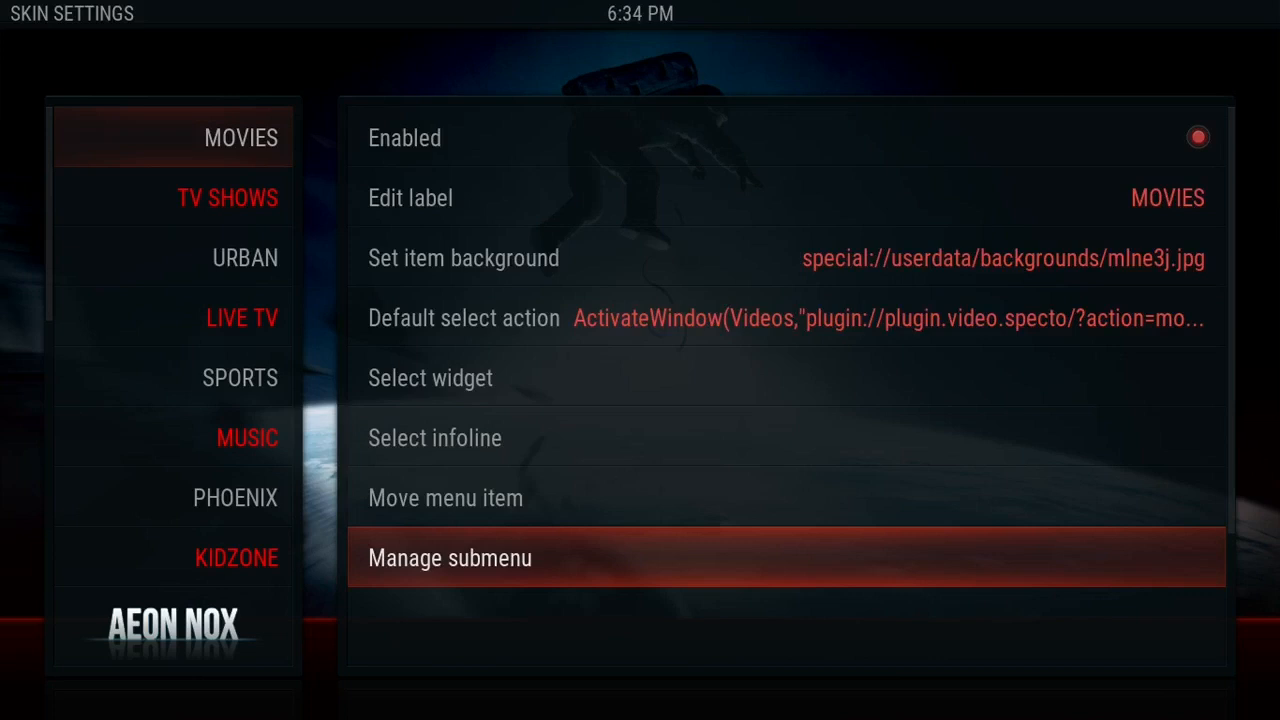
pyautogui.press('Return')
# Delete the cCloud TV shortcut from the MOVIES submenu.
pyautogui.press('Left')
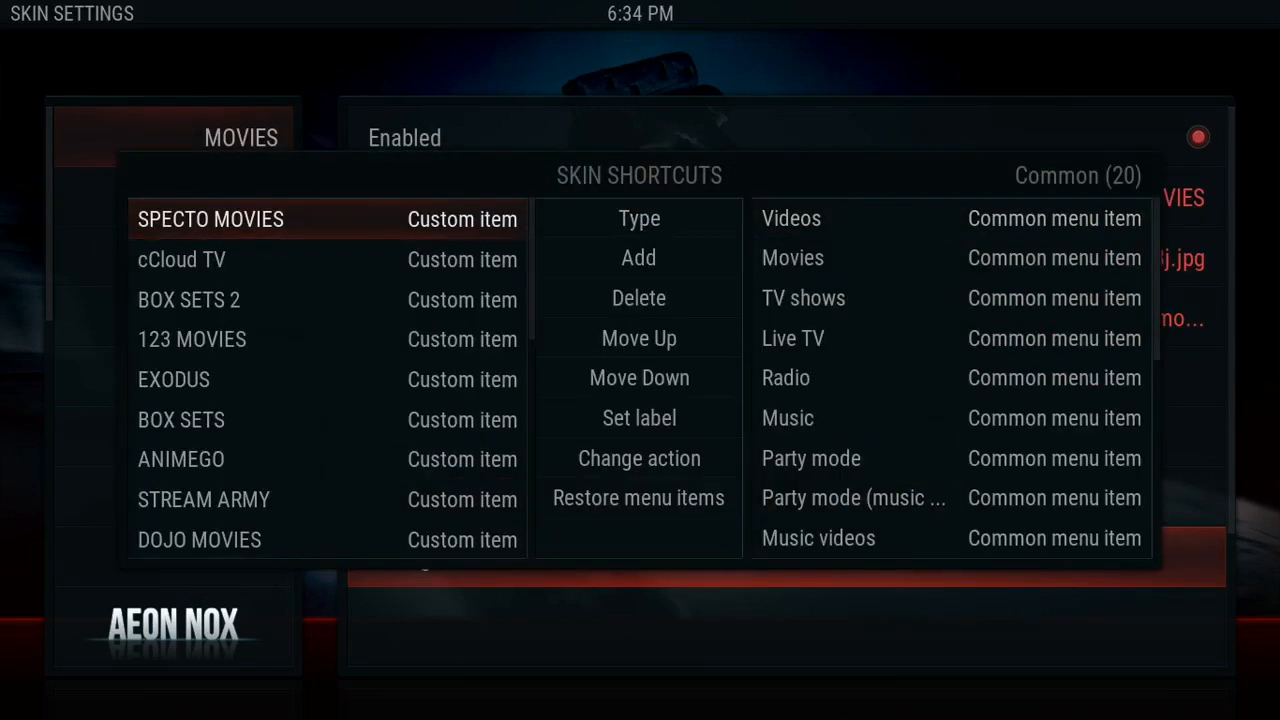
pyautogui.press('Down')
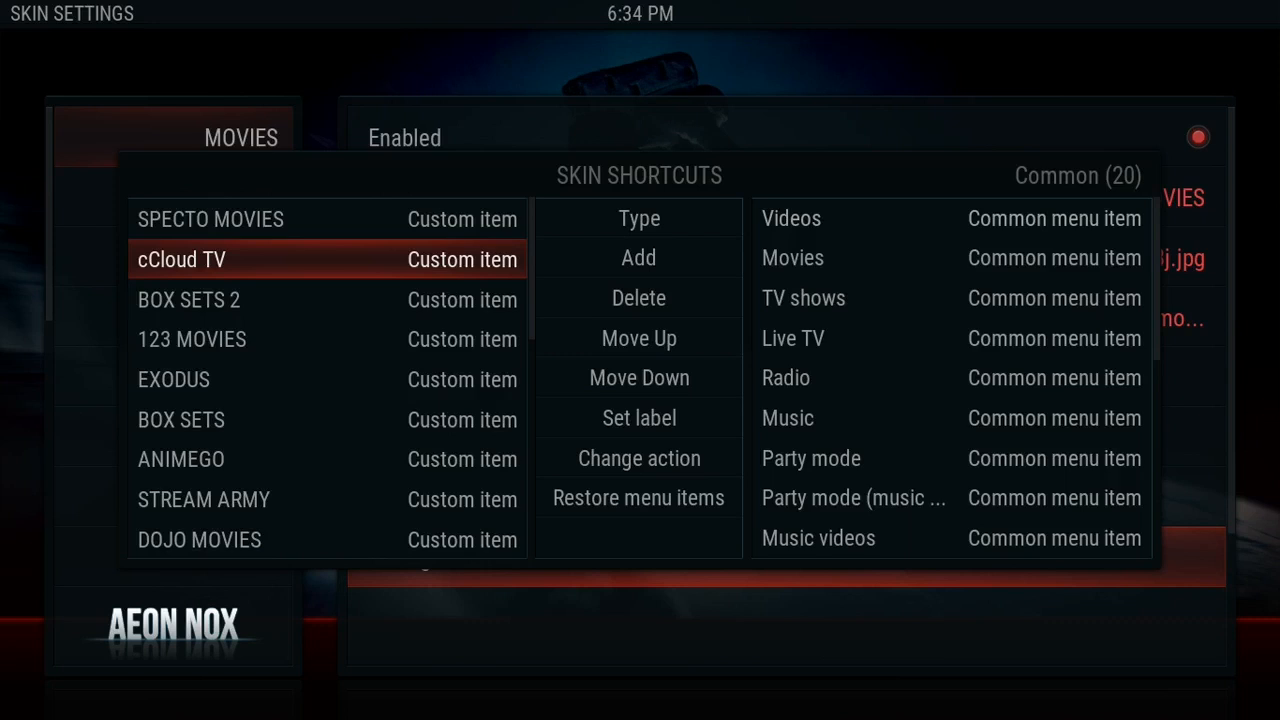
pyautogui.press('Right')
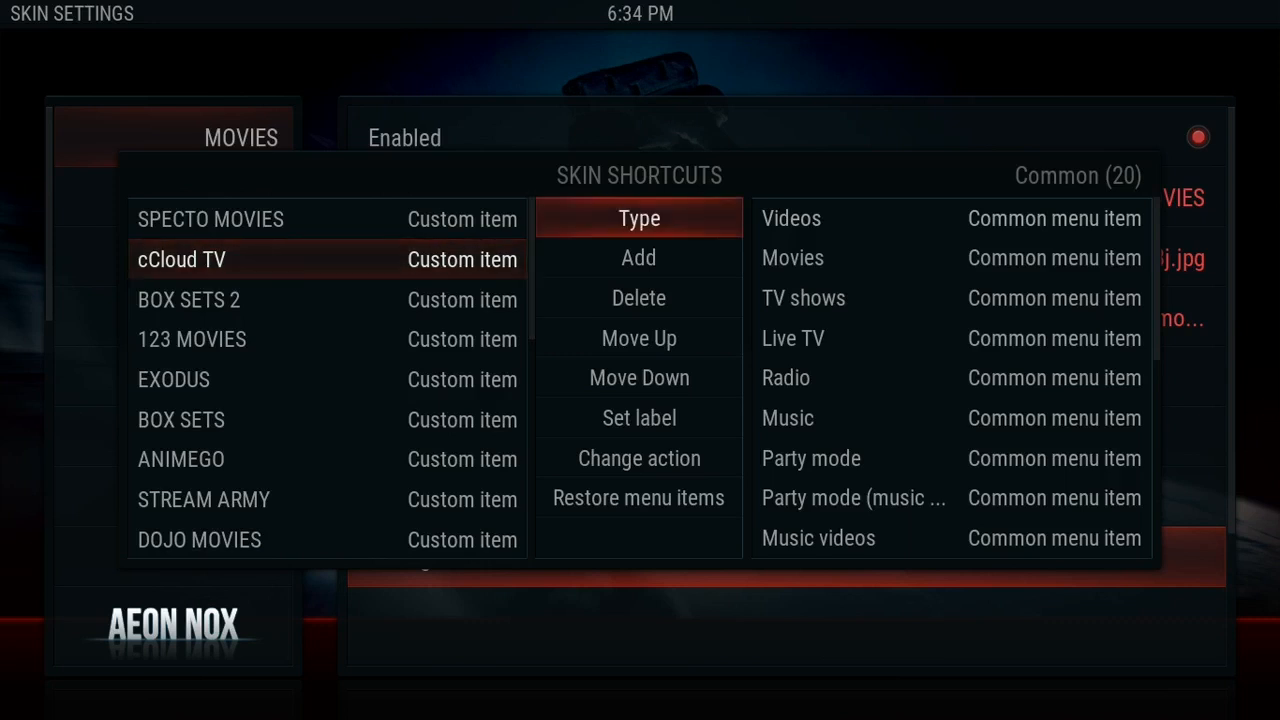
pyautogui.press('Down')
pyautogui.press('Down')
pyautogui.press('Return')
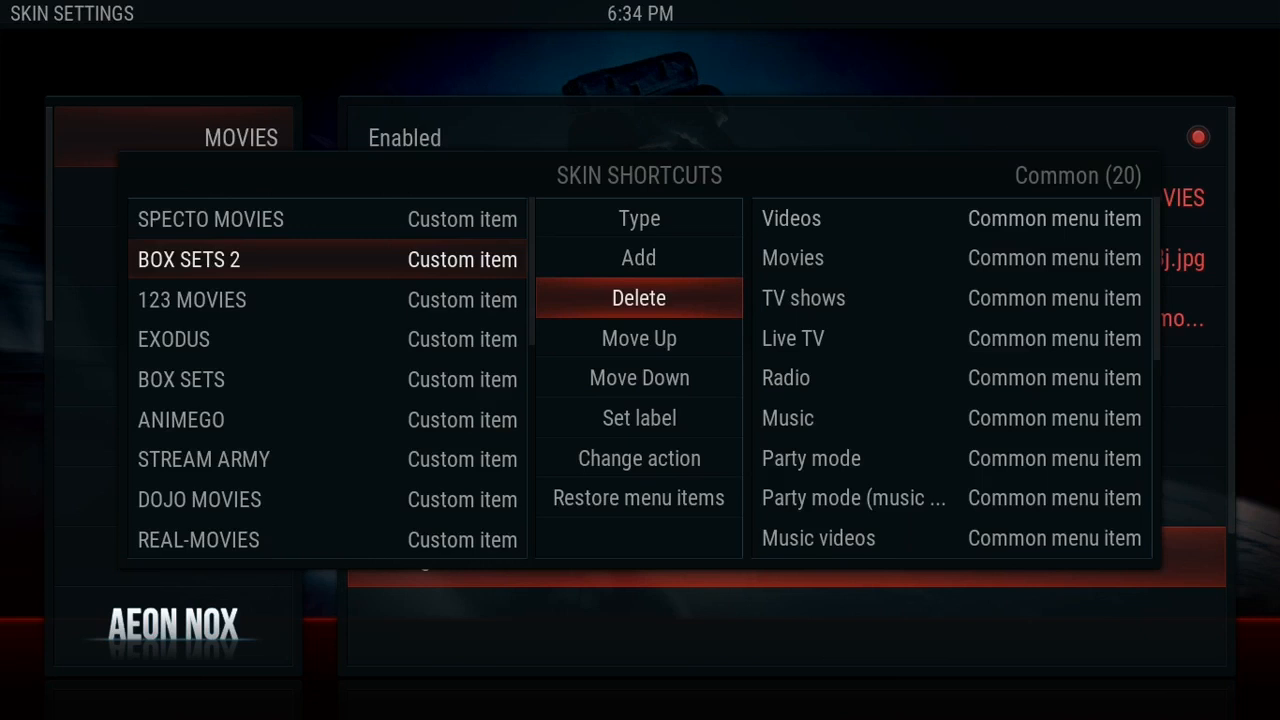
# Move the 123 MOVIES shortcut up two places to the beginning of the submenu list.
pyautogui.press('Left')
pyautogui.press('Down')
pyautogui.press('Down')
pyautogui.press('Down')
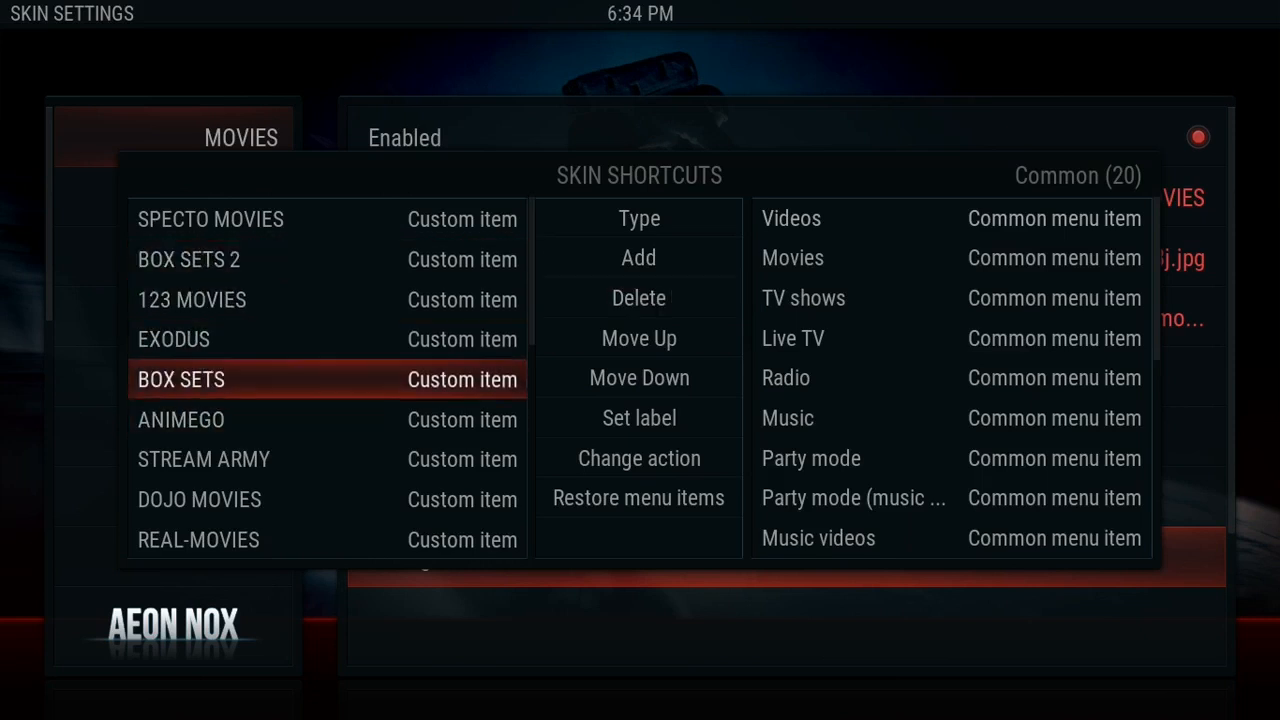
pyautogui.press('Up')
pyautogui.press('Up')
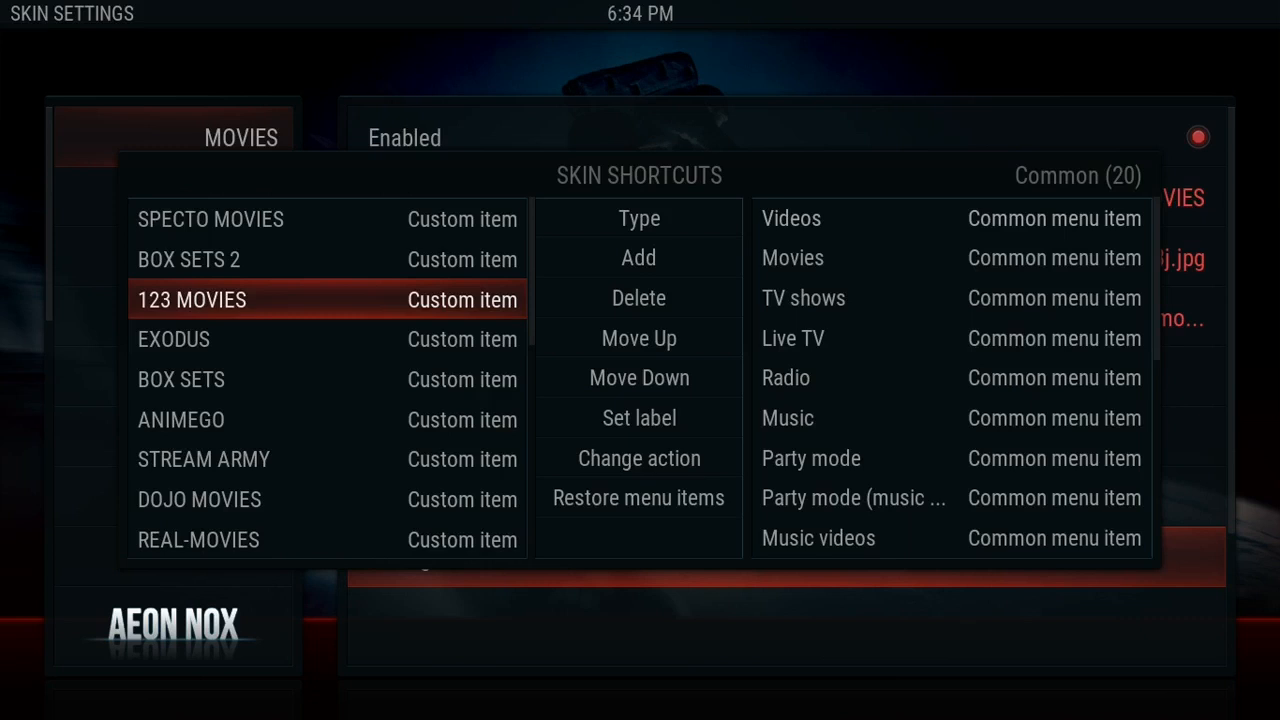
pyautogui.press('Right')
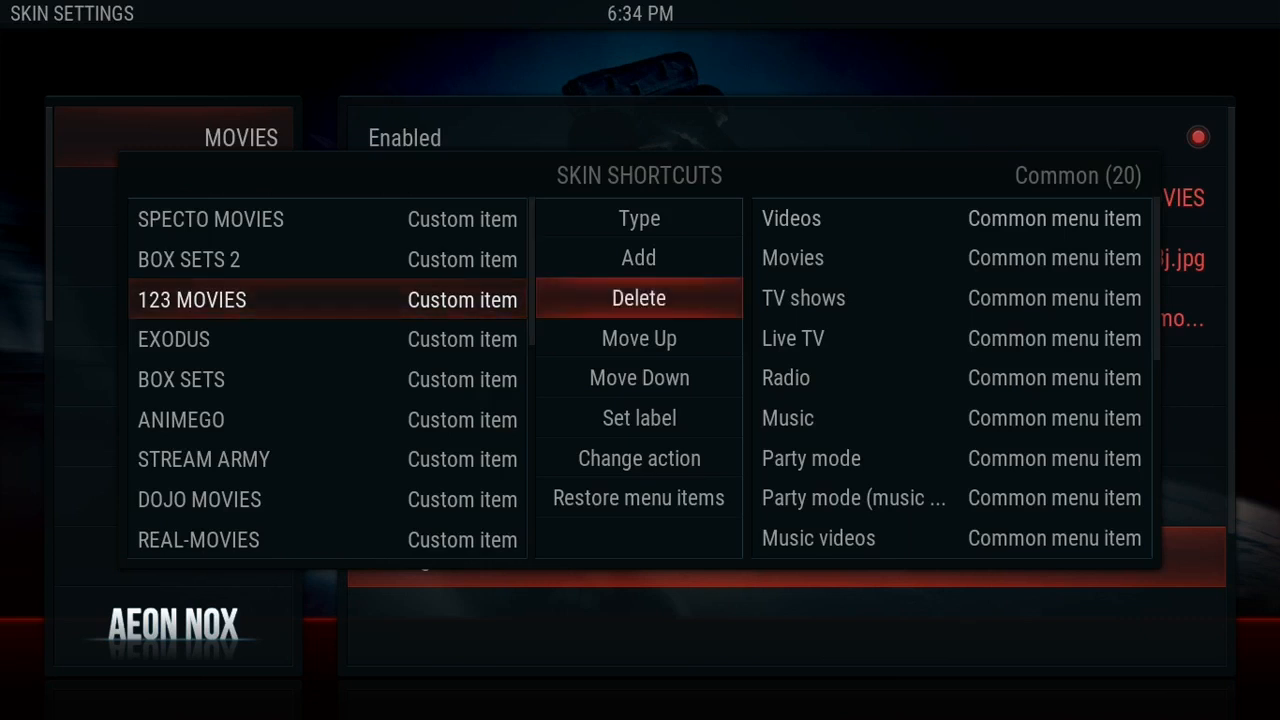
pyautogui.press('Down')
pyautogui.press('Return')
pyautogui.press('Return')
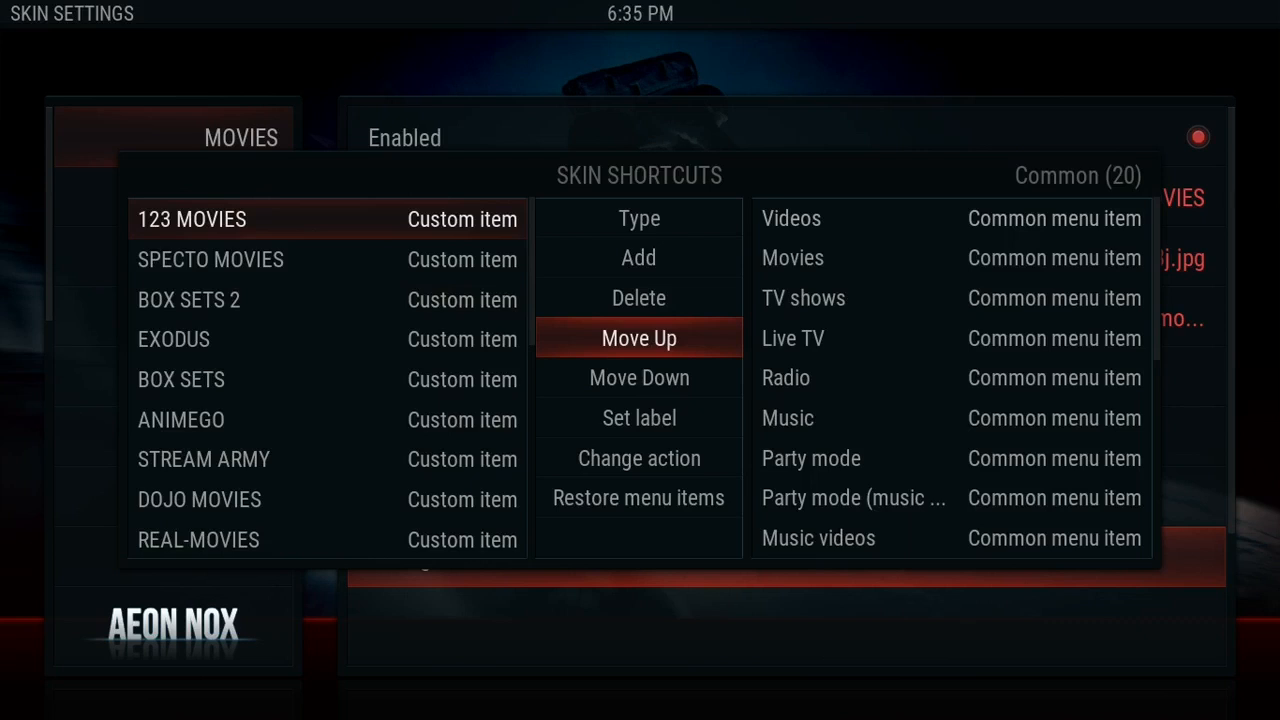
# Move the 123 MOVIES shortcut back down two places in the submenu list.
pyautogui.press('Down')
pyautogui.press('Return')
pyautogui.press('Return')
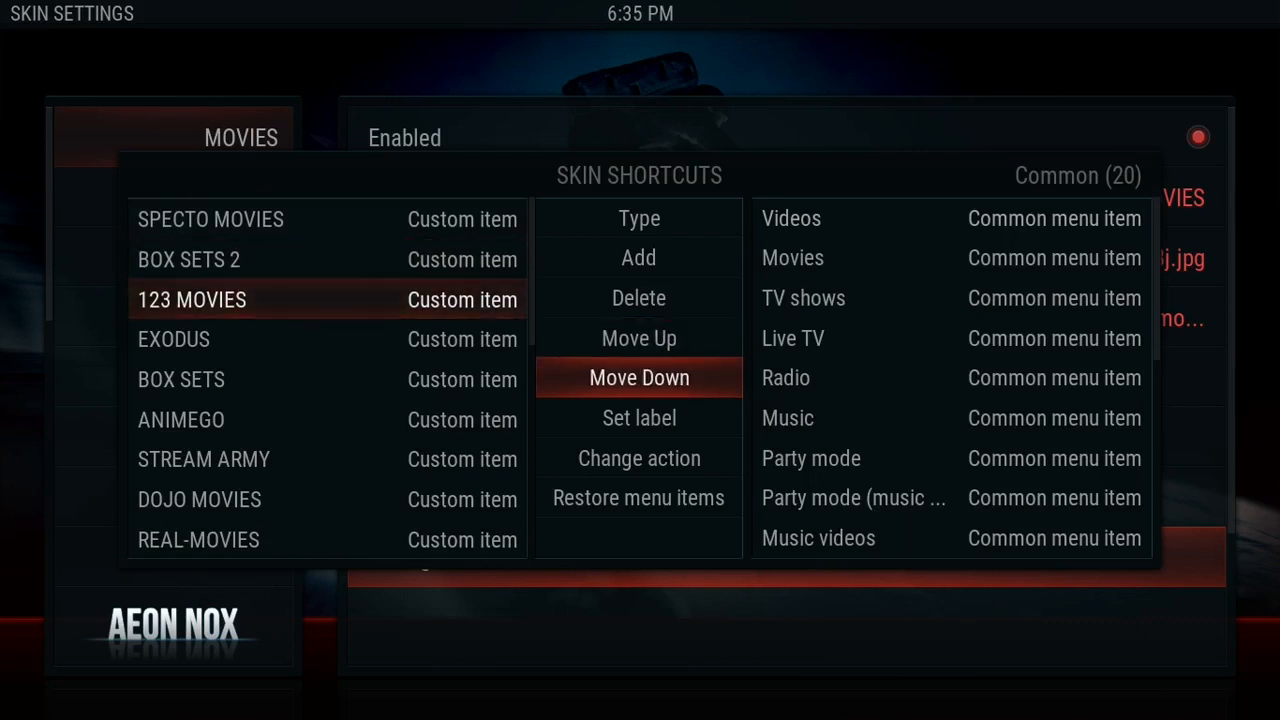
pyautogui.press('Left')
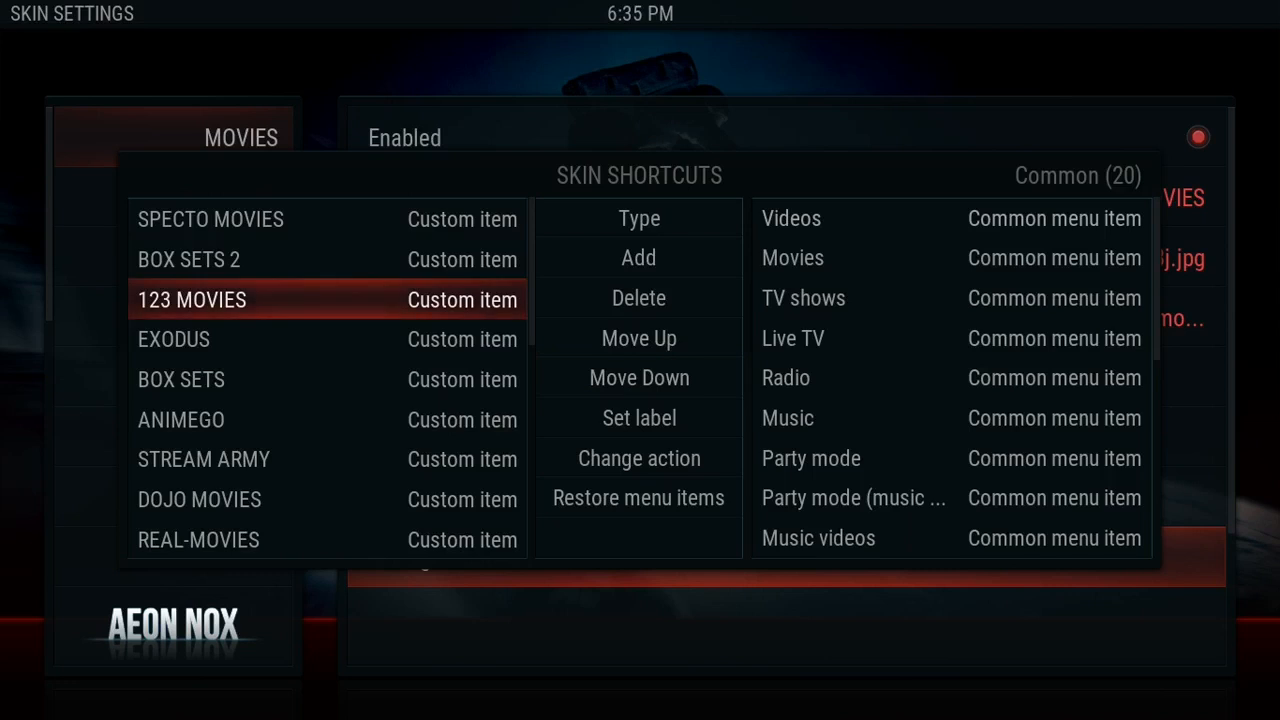
# Open the title entry for the BOX SETS 2 shortcut, close it and leave the submenu management.
pyautogui.press('Up')
pyautogui.press('Right')
pyautogui.press('Up')
pyautogui.press('Up')
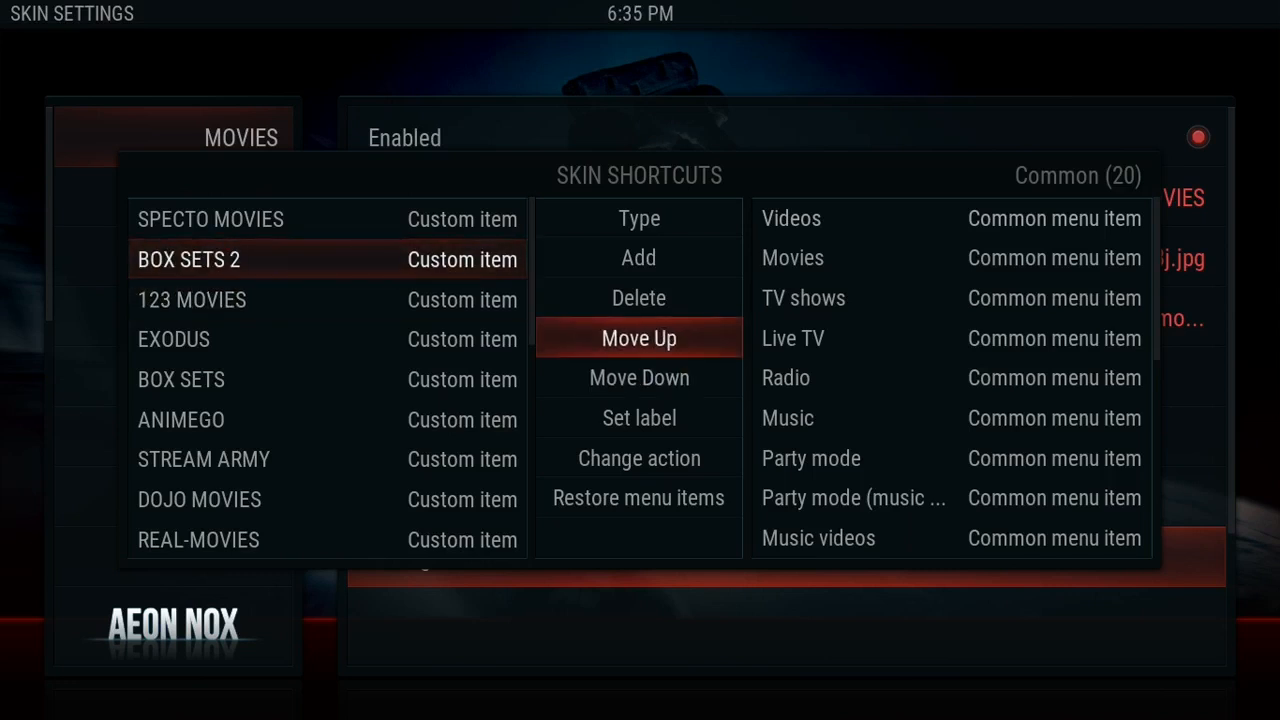
pyautogui.press('Down')
pyautogui.press('Down')
pyautogui.press('Down')
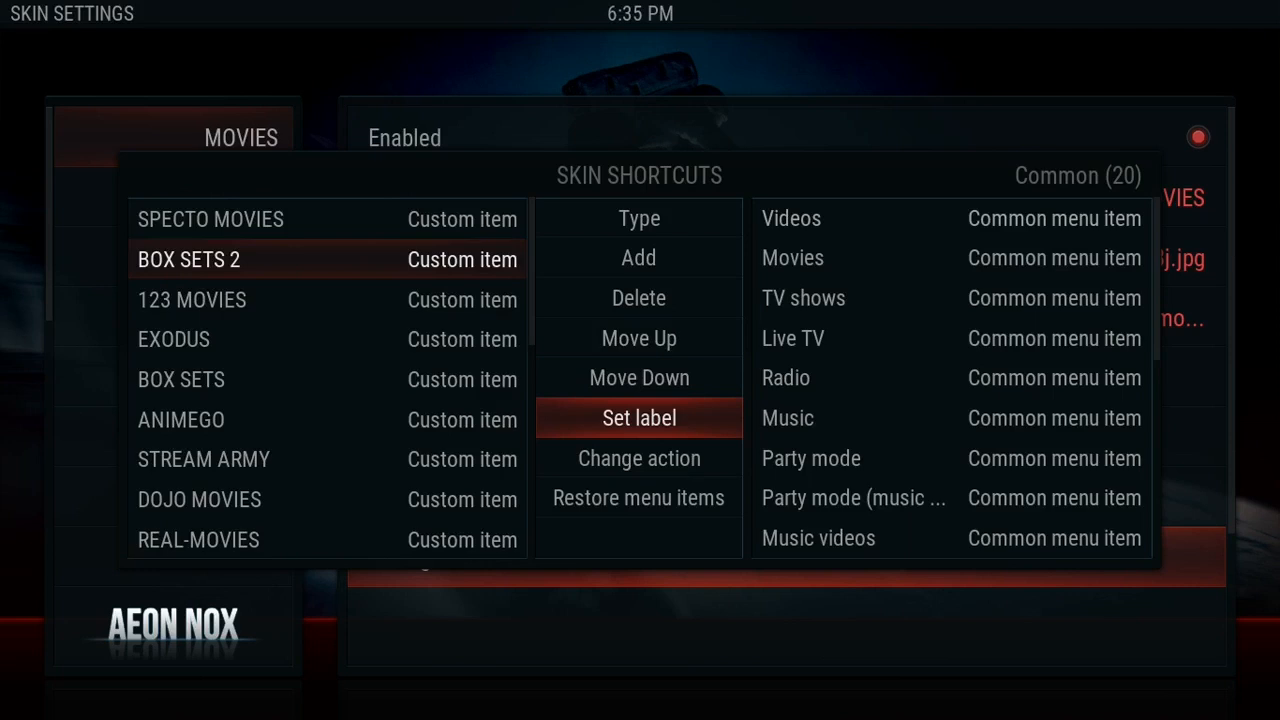
pyautogui.press('Return')
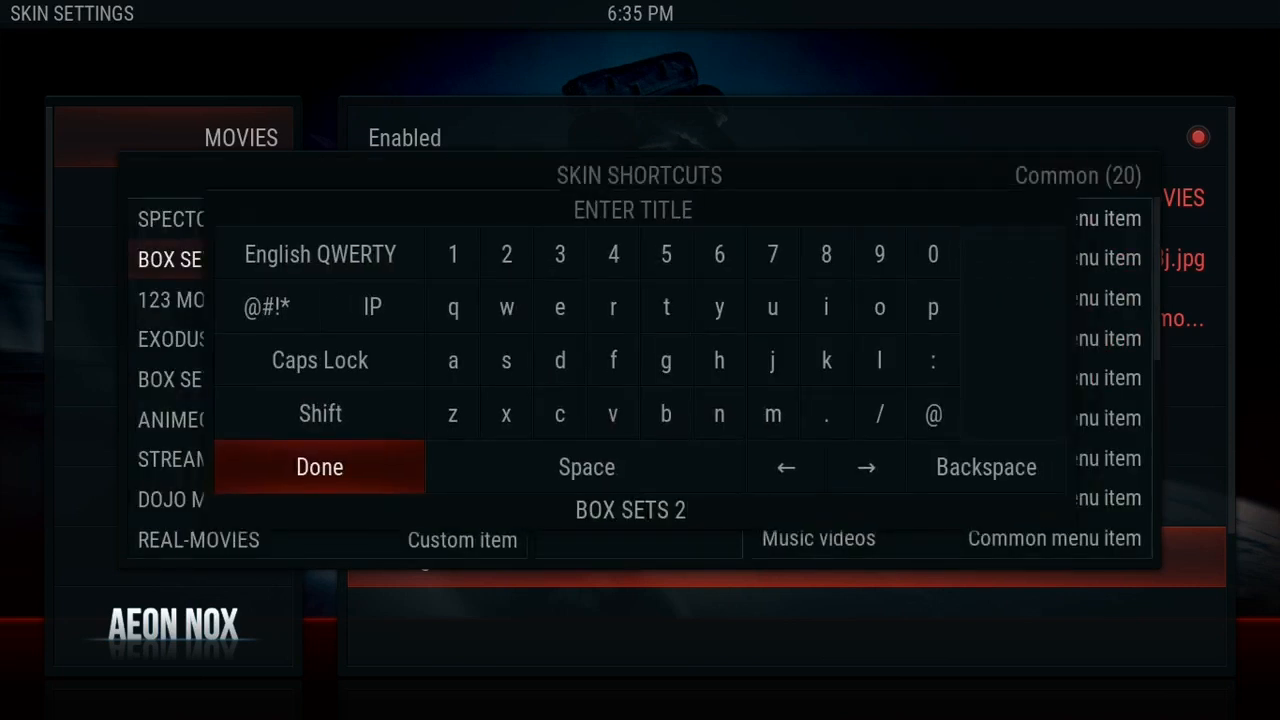
pyautogui.press('Return')
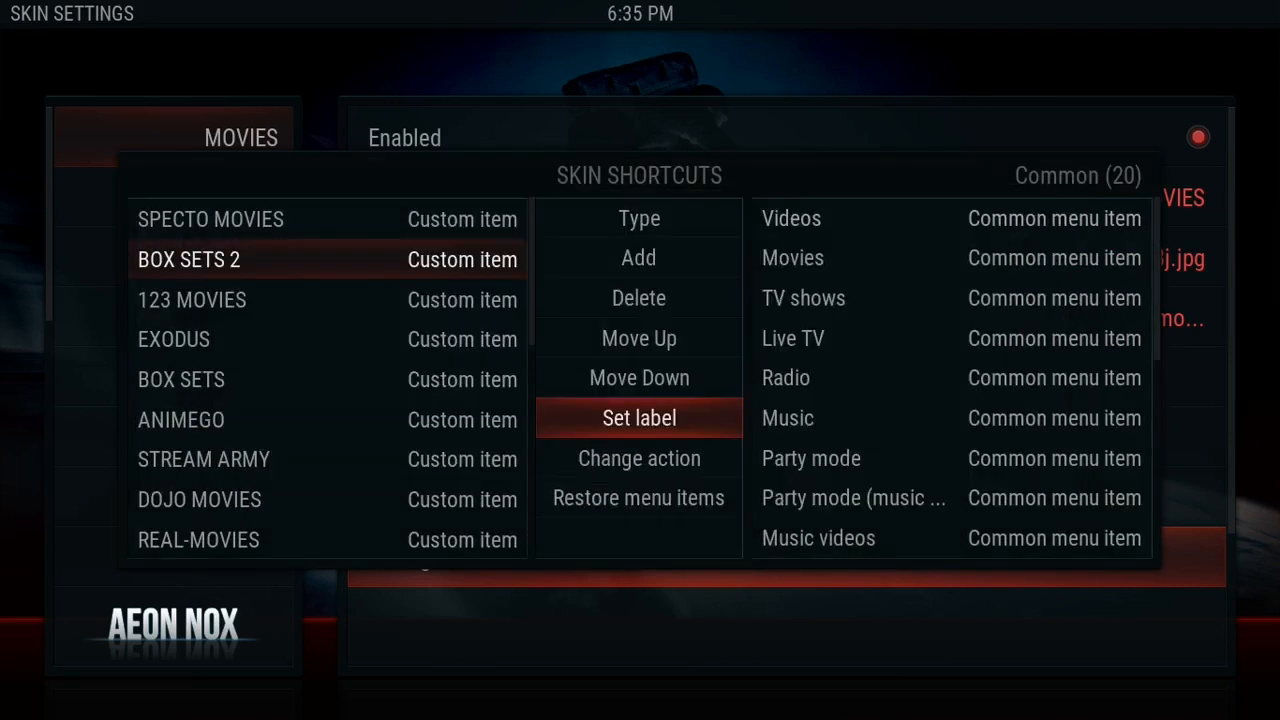
pyautogui.press('Escape')
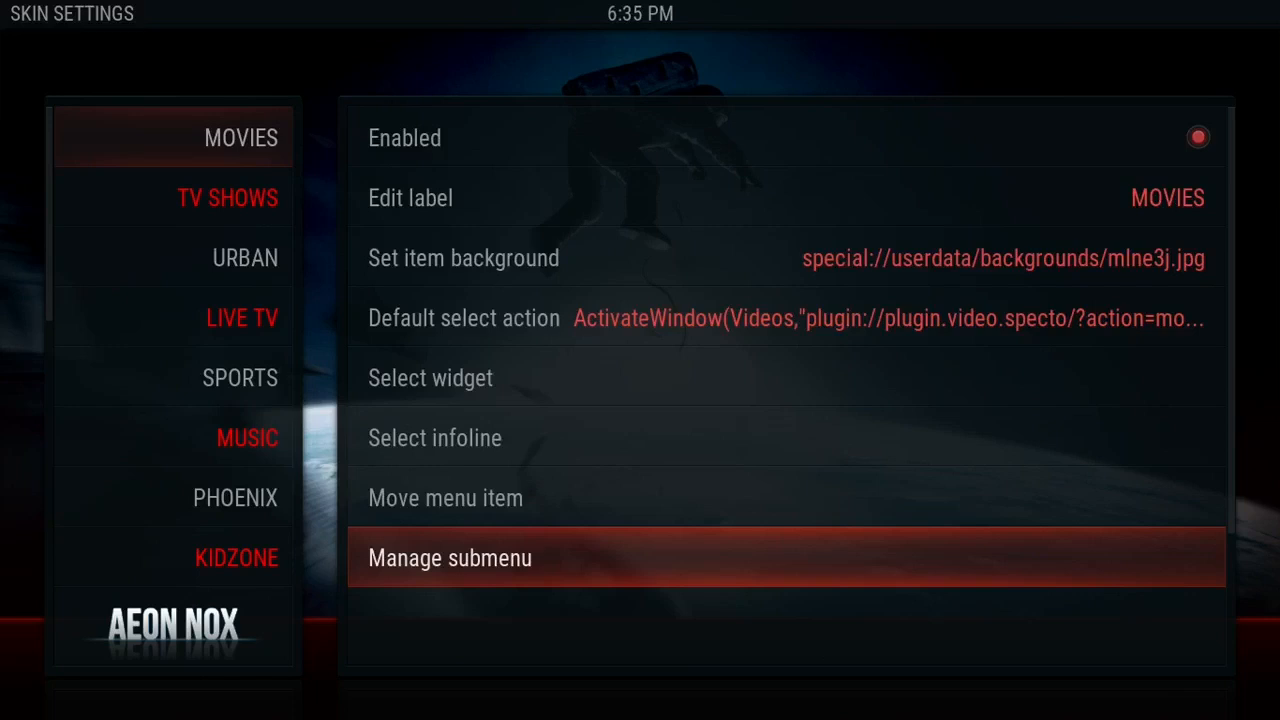
# Look through the main menu items from TV SHOWS down to CONCERTS for one to customize.
pyautogui.press('Left')
pyautogui.press('Down')
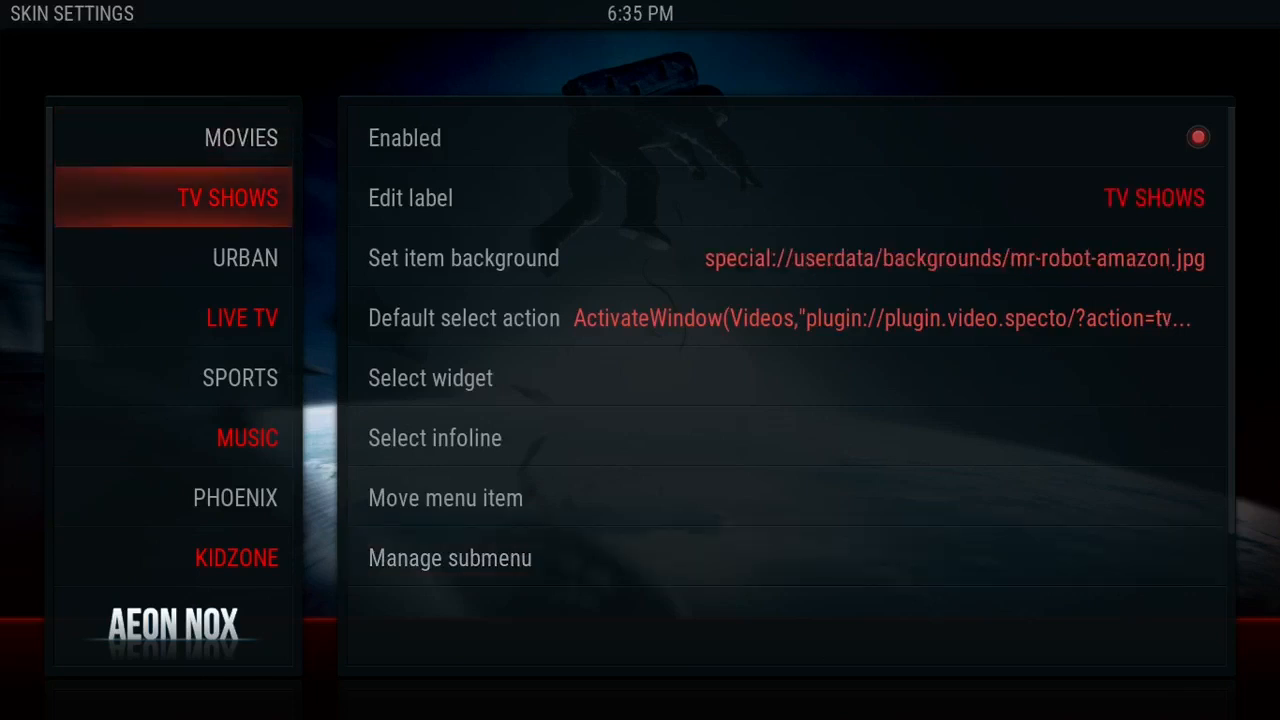
pyautogui.press('Down')
pyautogui.press('Down')
pyautogui.press('Up')
pyautogui.press('Up')
pyautogui.press('Down')
pyautogui.press('Down')
pyautogui.press('Down')
pyautogui.press('Down')
pyautogui.press('Down')
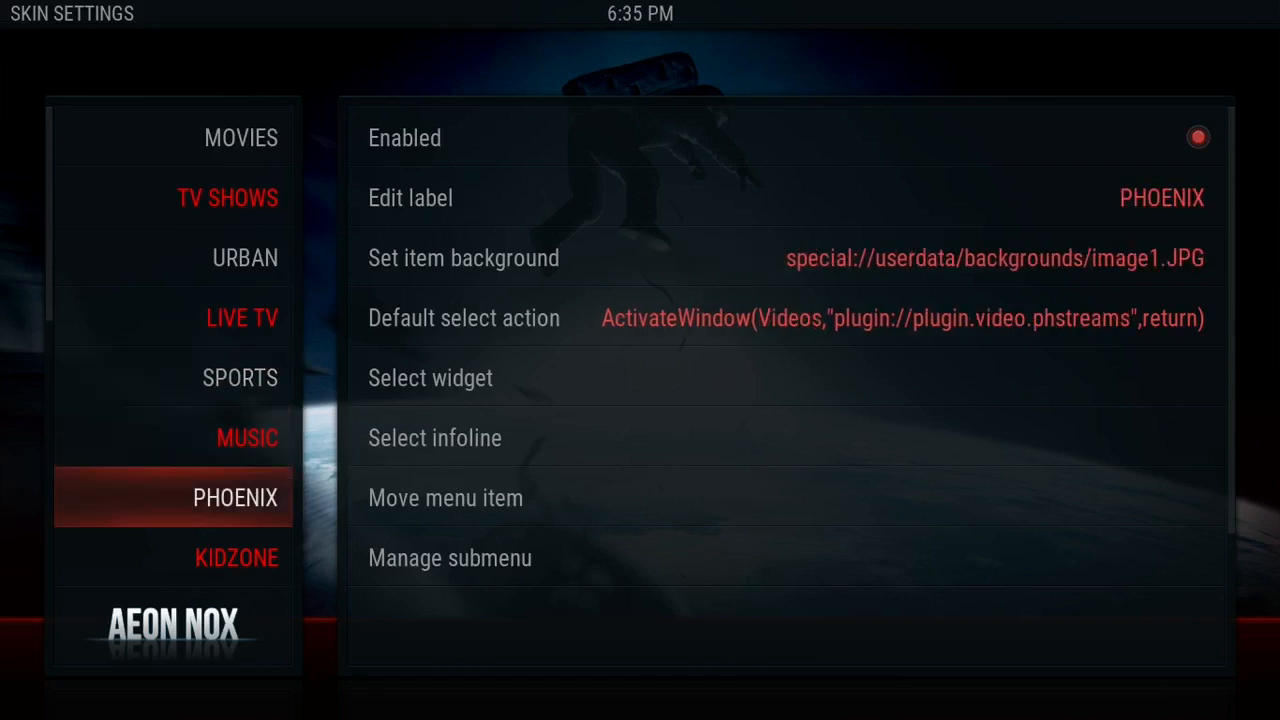
pyautogui.press('Up')
pyautogui.press('Up')
pyautogui.press('Down')
pyautogui.press('Down')
pyautogui.press('Down')
pyautogui.press('Down')
pyautogui.press('Down')
pyautogui.press('Down')
pyautogui.press('Down')
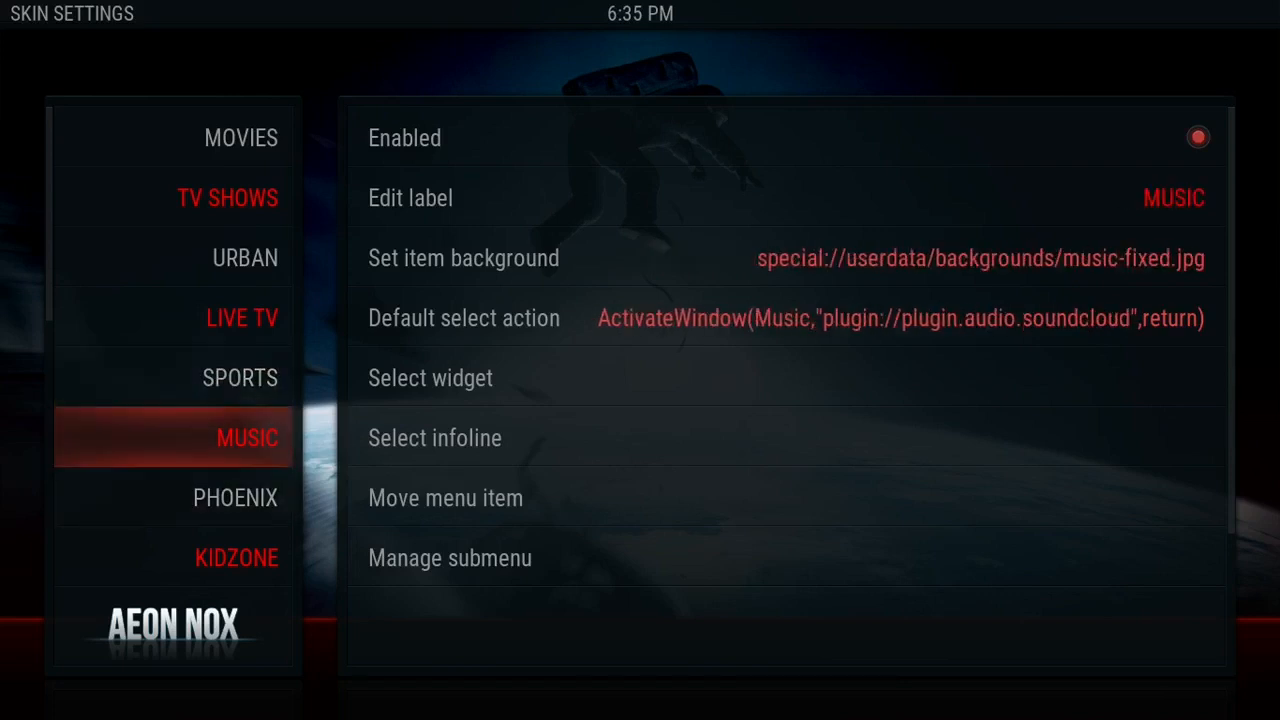
pyautogui.press('Down')
pyautogui.press('Down')
pyautogui.press('Down')
pyautogui.press('Down')
pyautogui.press('Down')
pyautogui.press('Down')
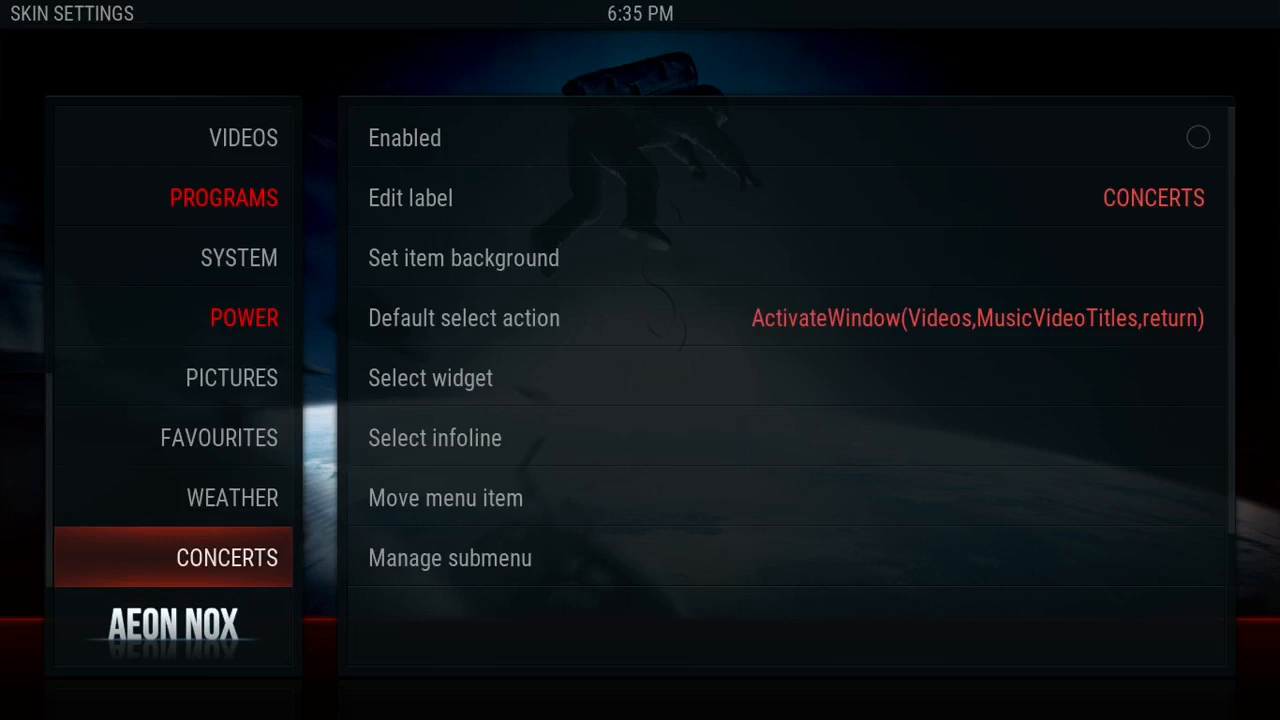
# Enable the FAVOURITES main menu item.
pyautogui.press('Up')
pyautogui.press('Up')
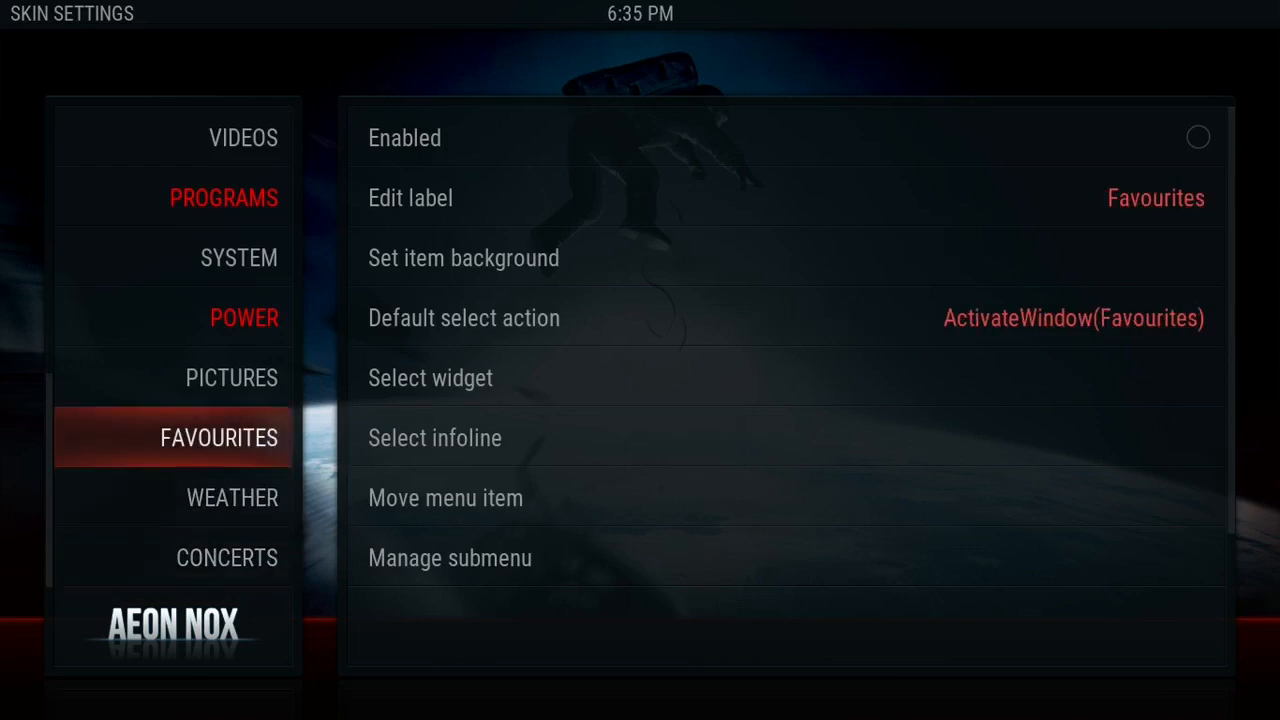
pyautogui.press('Right')
pyautogui.press('Up')
pyautogui.press('Up')
pyautogui.press('Up')
pyautogui.press('Up')
pyautogui.press('Up')
pyautogui.press('Up')
pyautogui.press('Up')
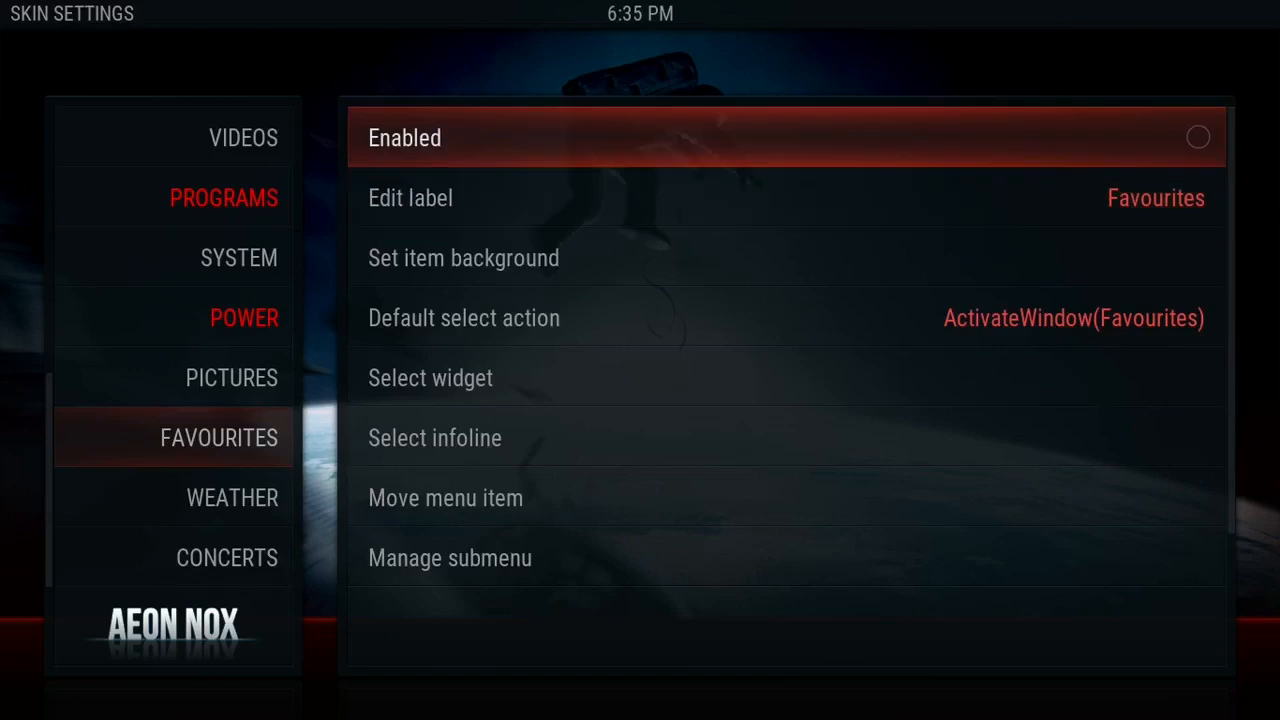
pyautogui.press('Return')
# Set the label of the FAVOURITES main menu item to [COLOR red]ONE CLICK[/COLOR].
pyautogui.press('Down')
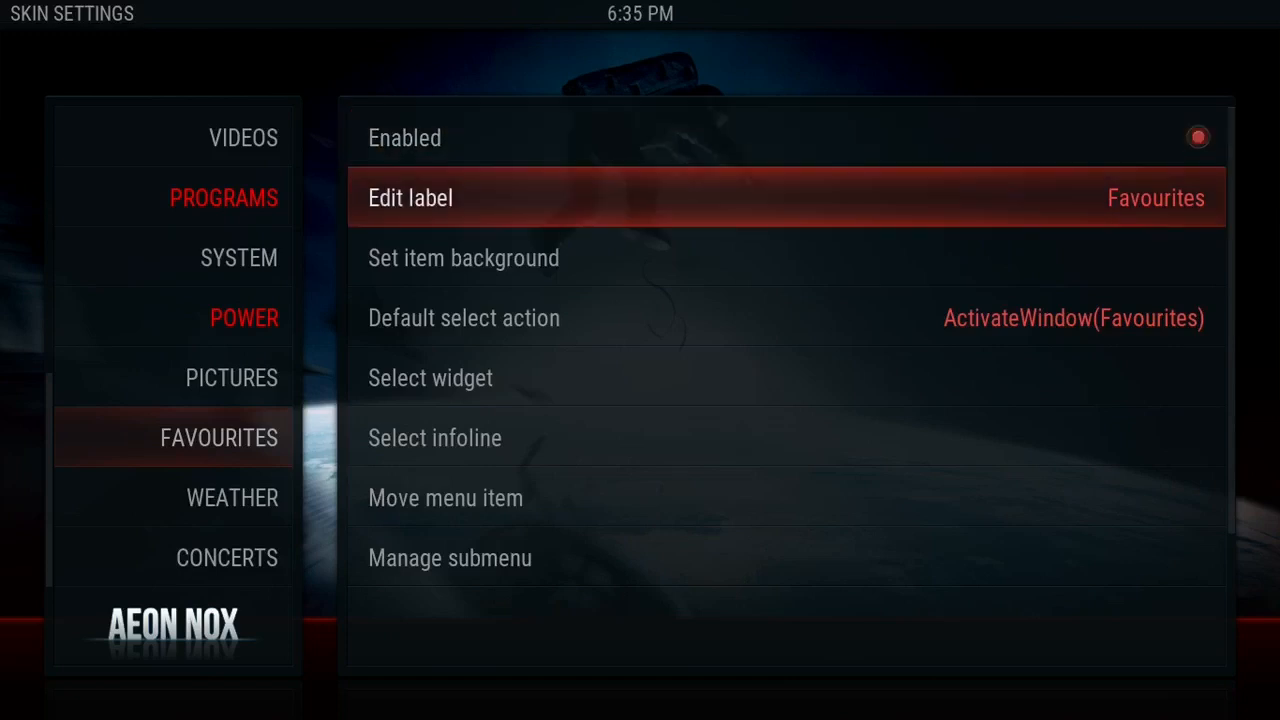
pyautogui.press('Return')
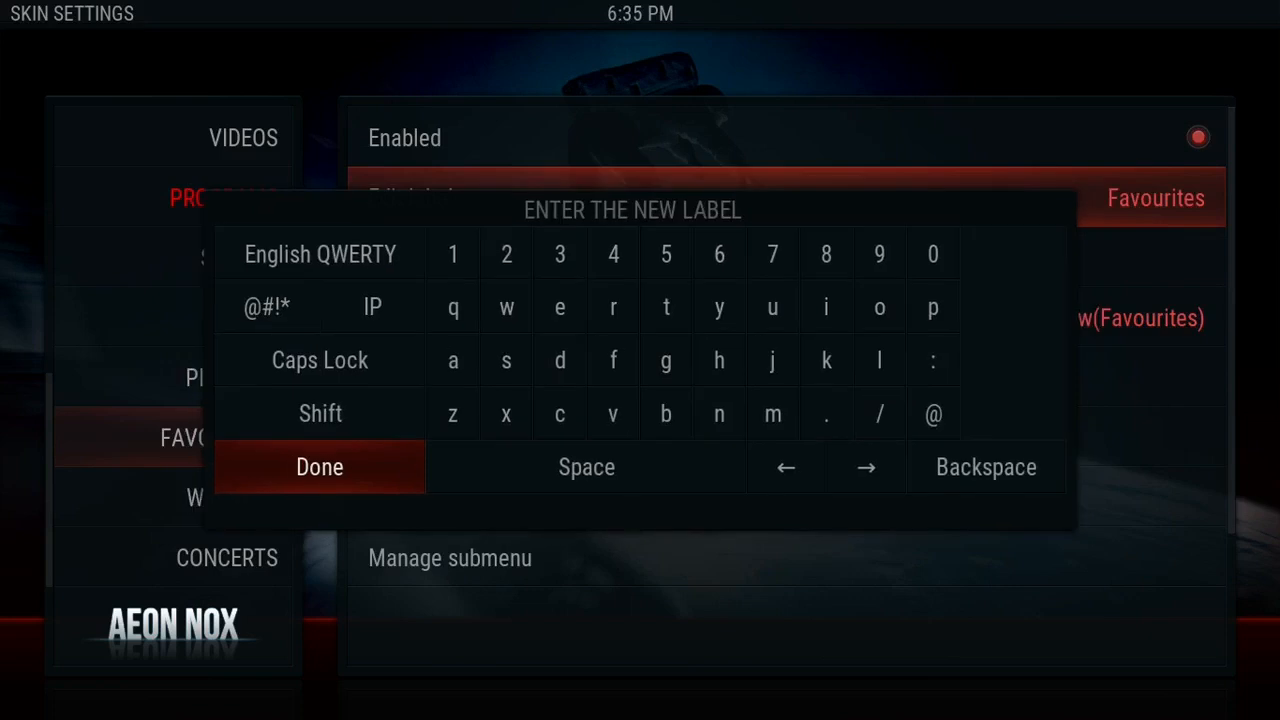
pyautogui.write('[')
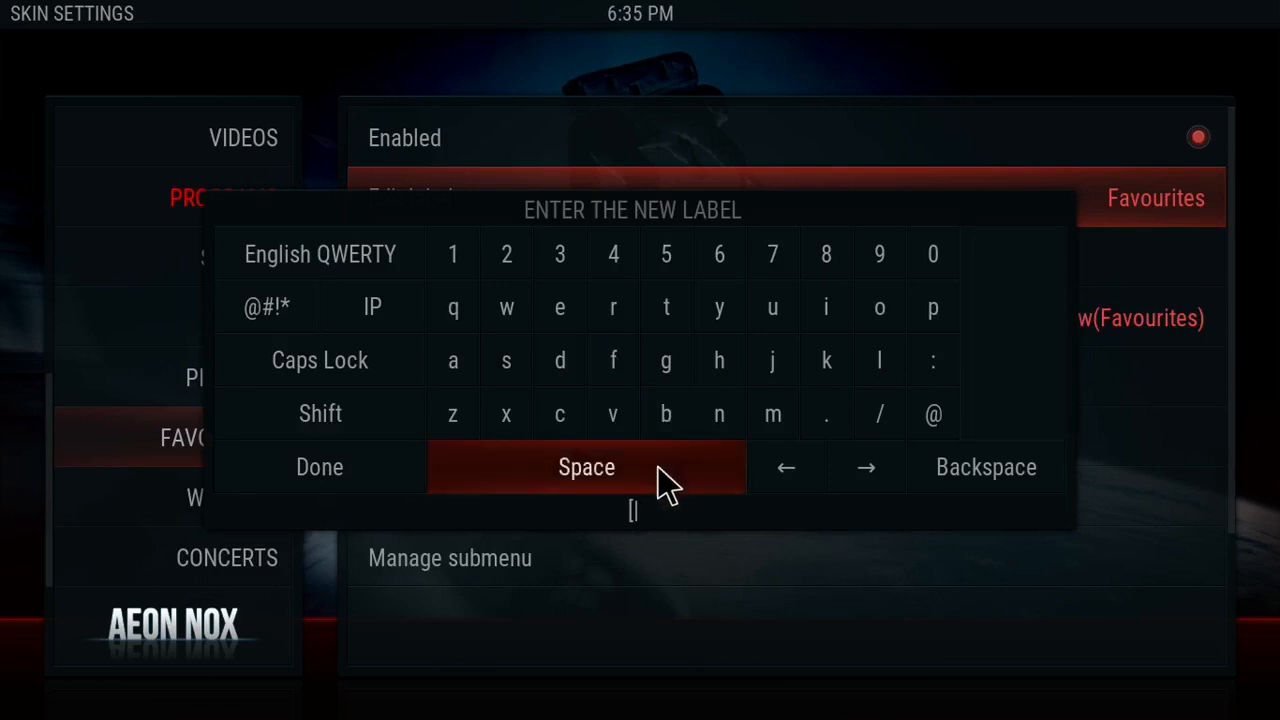
pyautogui.write('COLO')
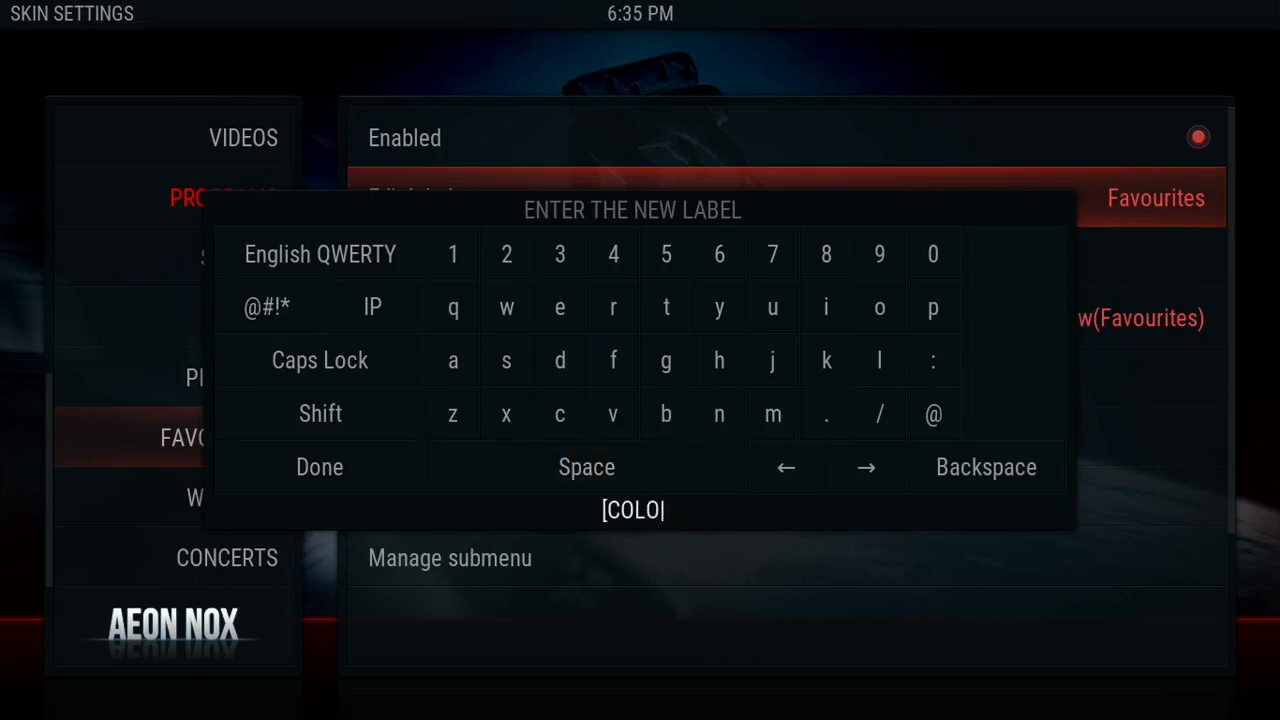
pyautogui.write('R red')
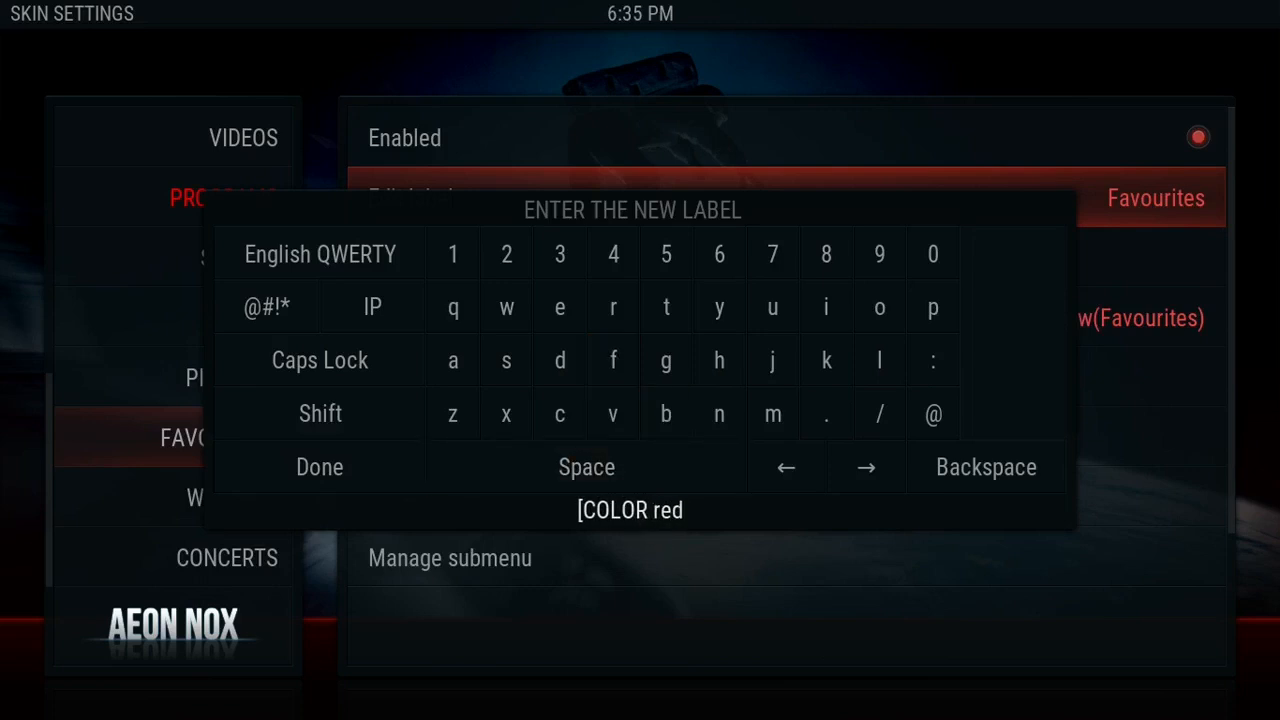
pyautogui.write(']')
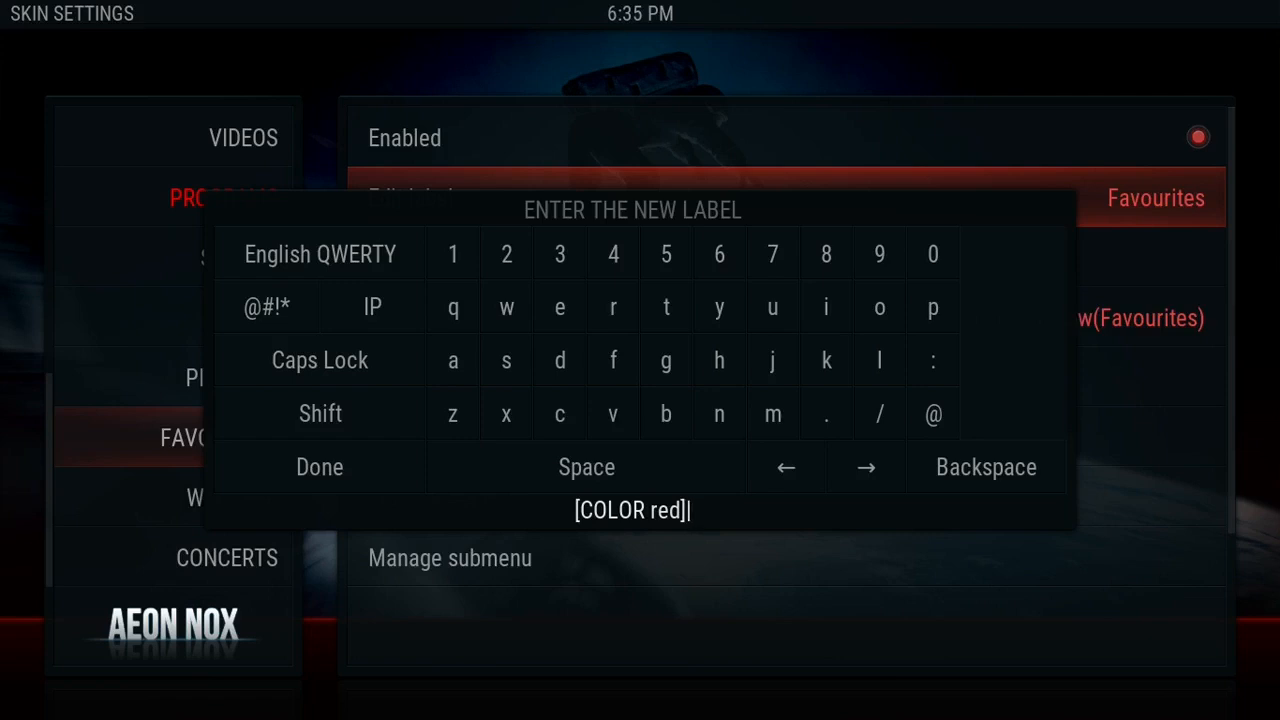
pyautogui.write('ONE CLICK')
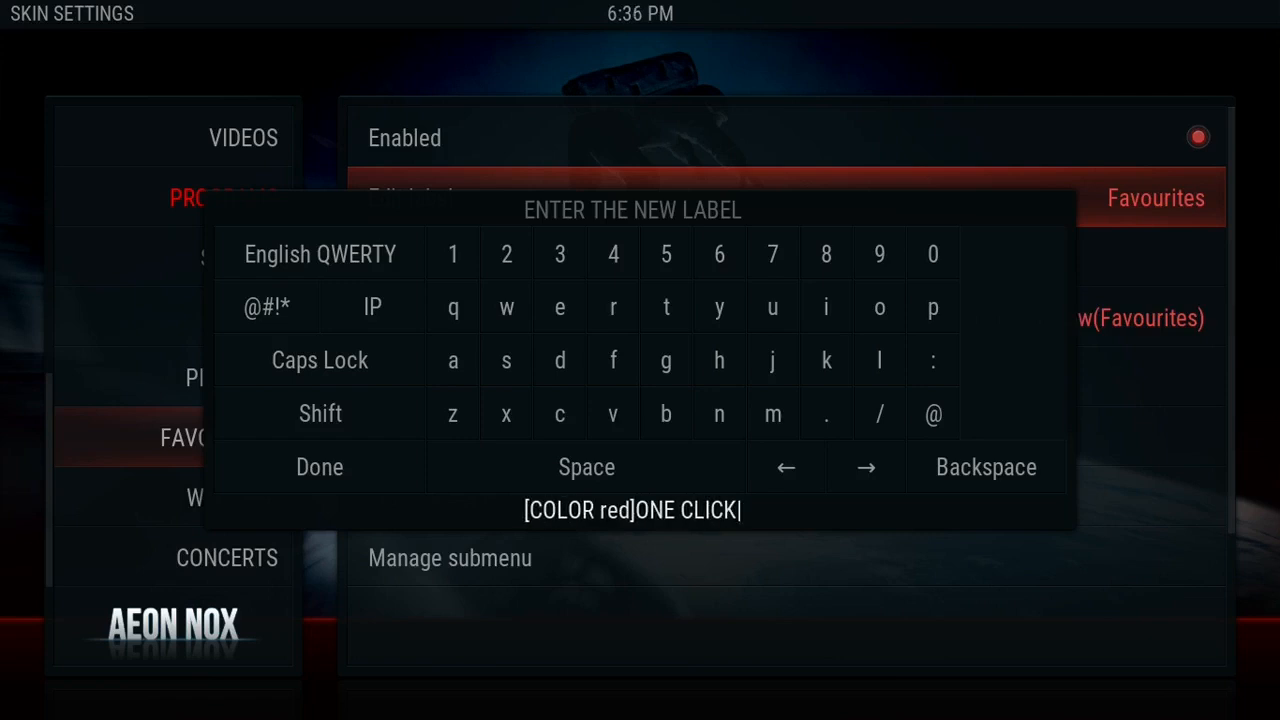
pyautogui.write('[')
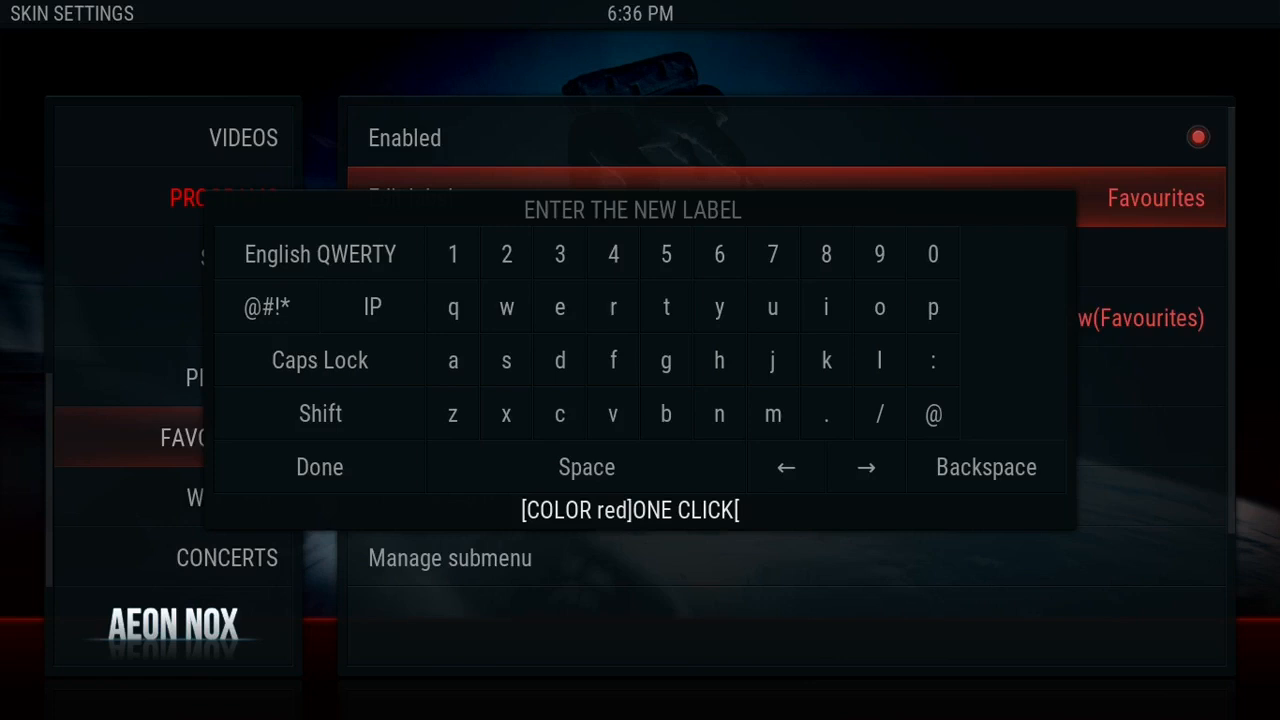
pyautogui.write('/COLOR')
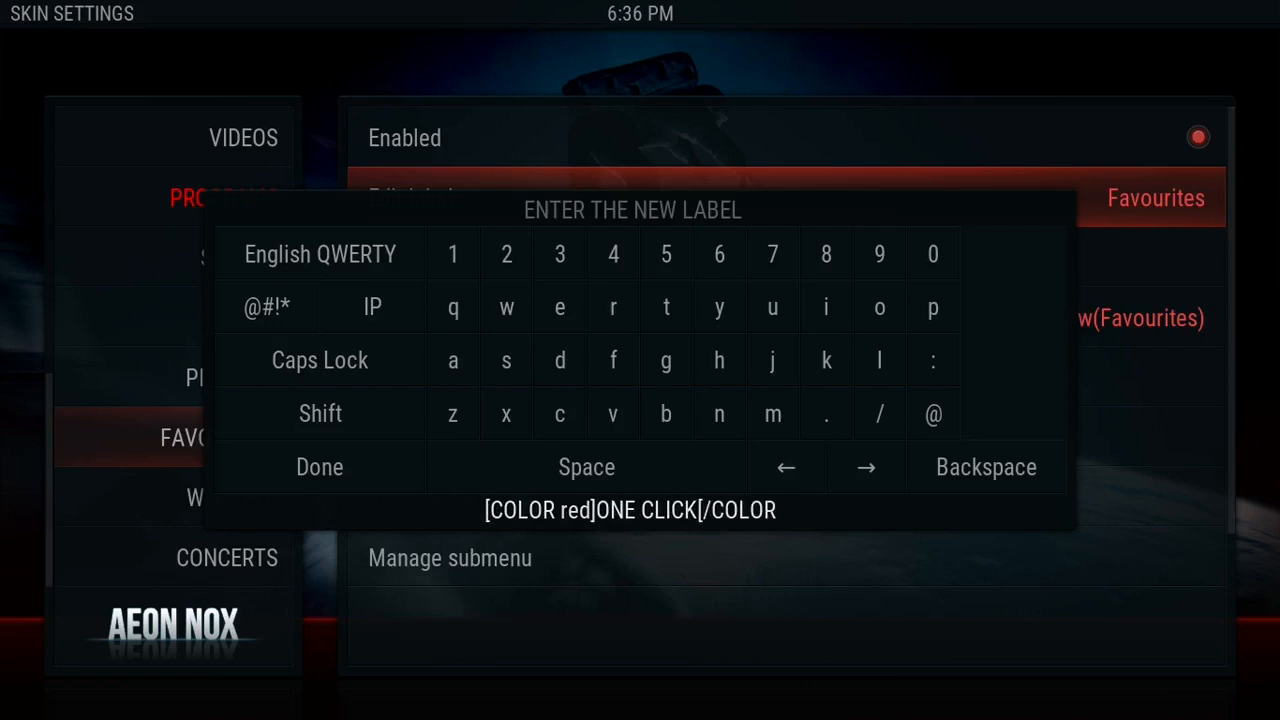
pyautogui.write(']')
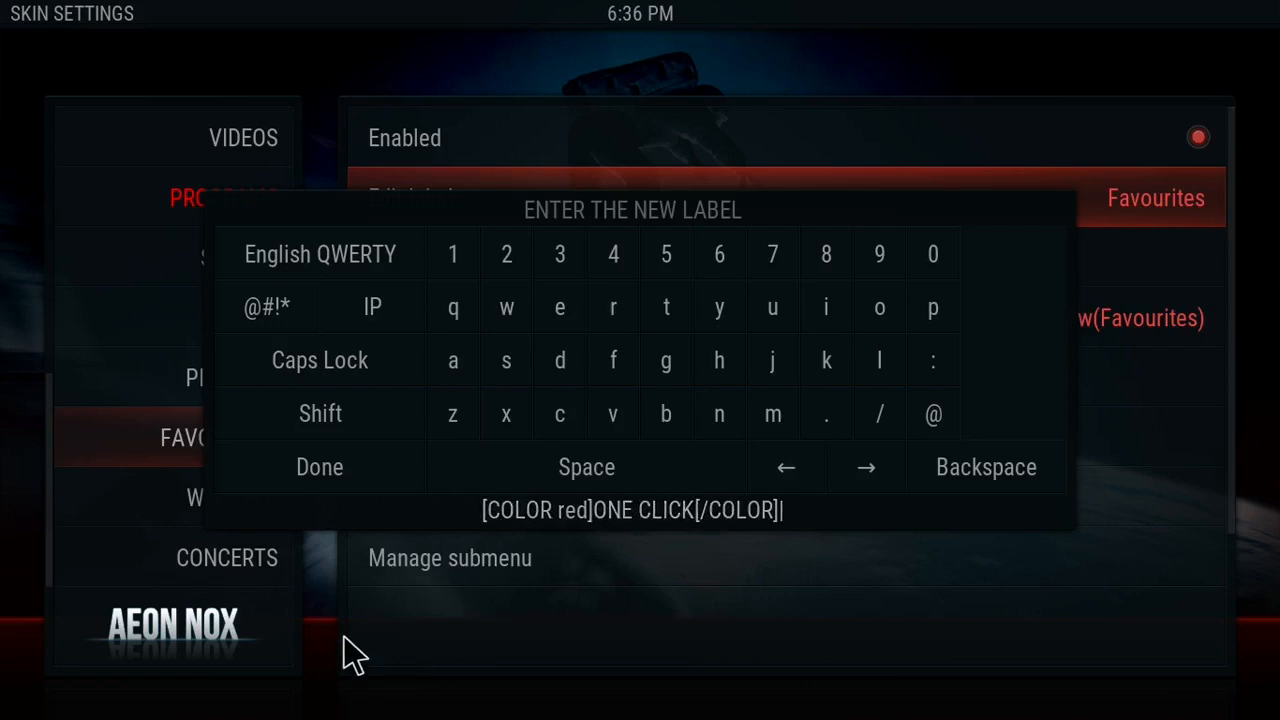
pyautogui.click(337, 474)
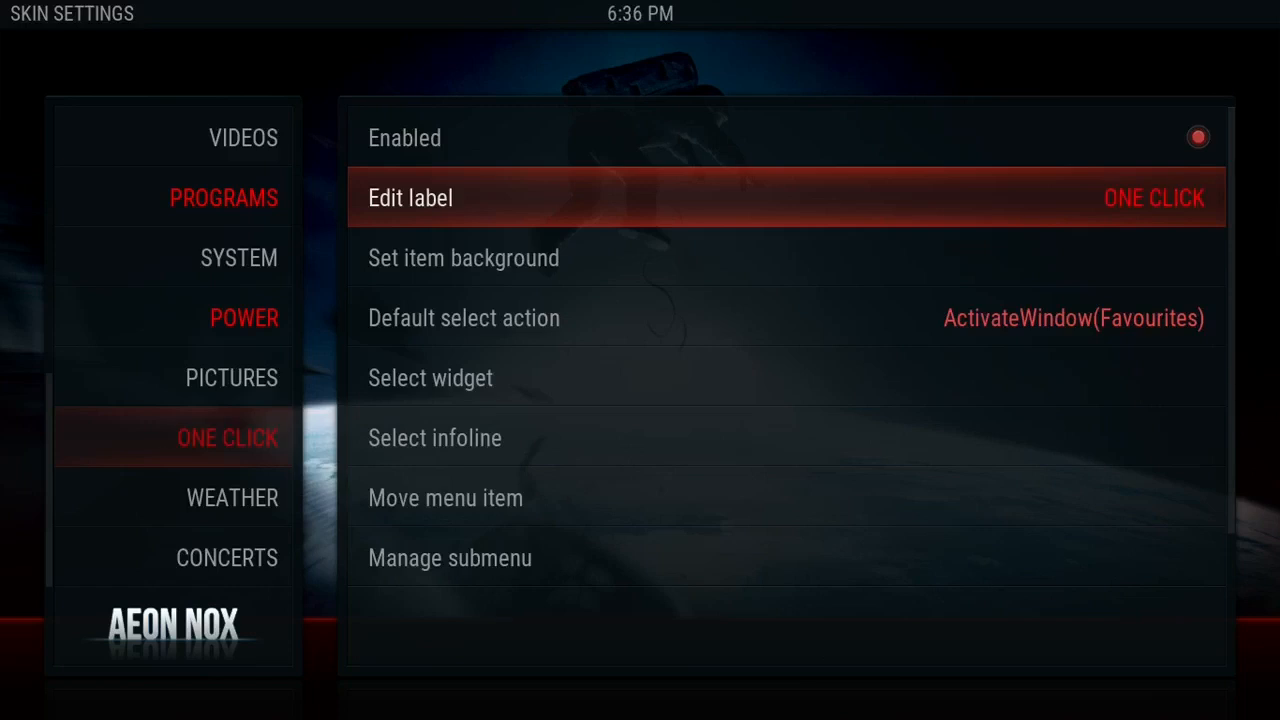
# Open the video add-on choices for the default select action of the ONE CLICK main menu item.
pyautogui.press('Left')
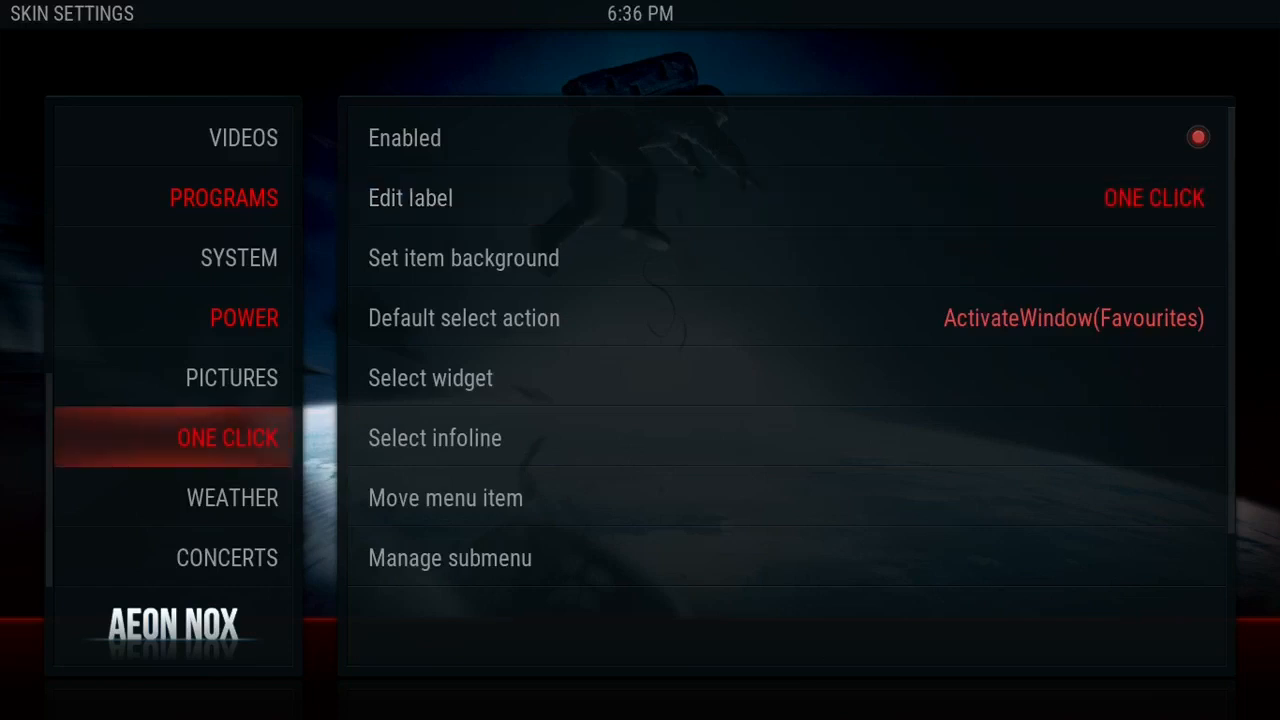
pyautogui.press('Right')
pyautogui.press('Down')
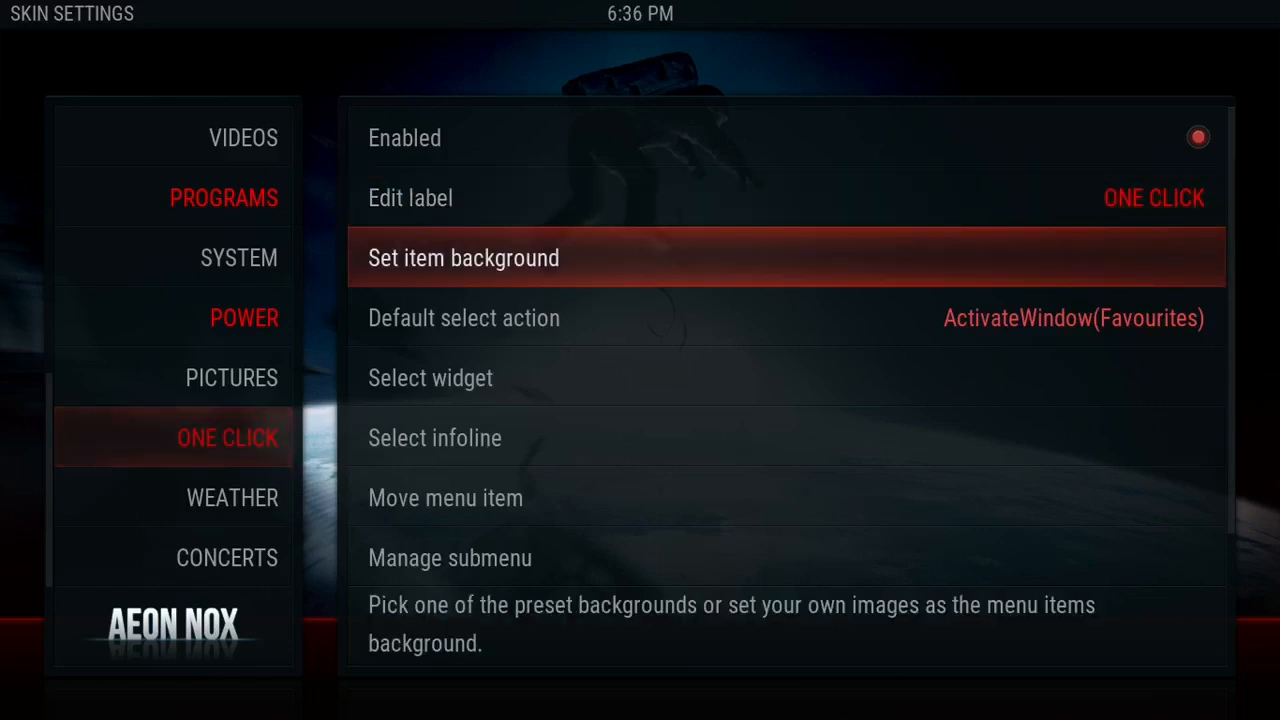
pyautogui.press('Down')
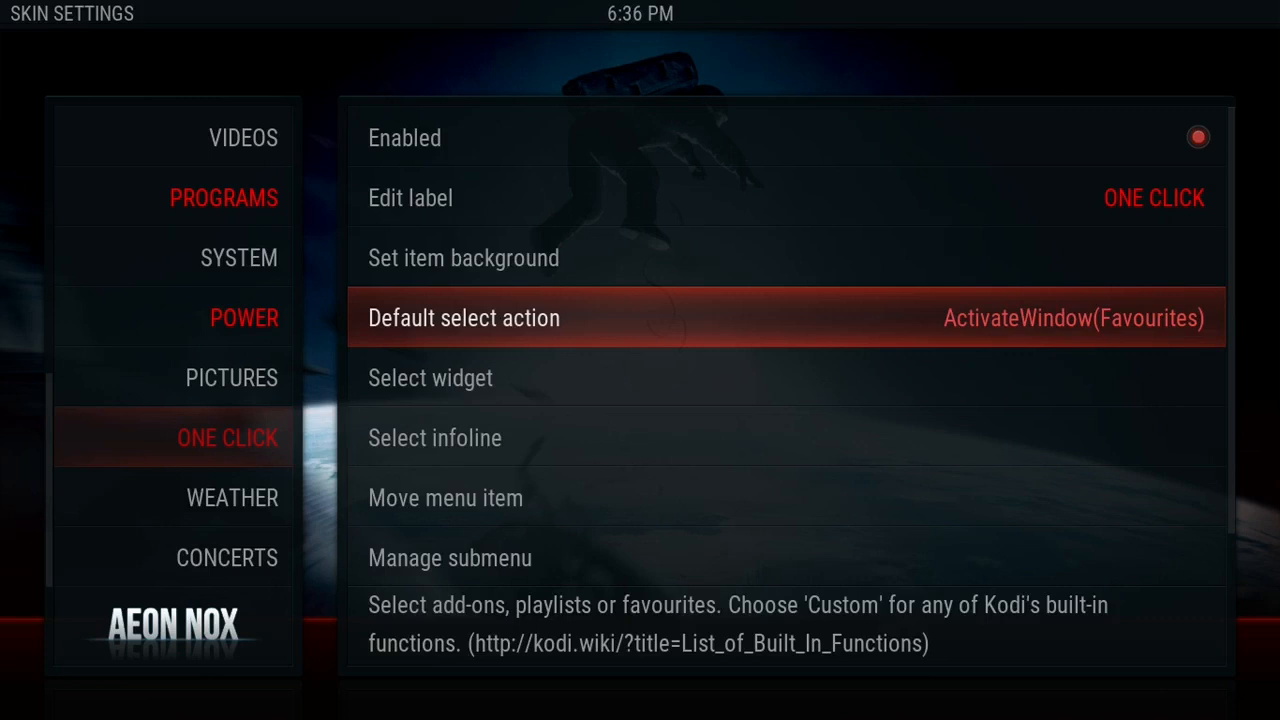
pyautogui.press('Return')
pyautogui.press('Down')
pyautogui.press('Down')
pyautogui.press('Down')
pyautogui.press('Down')
pyautogui.press('Down')
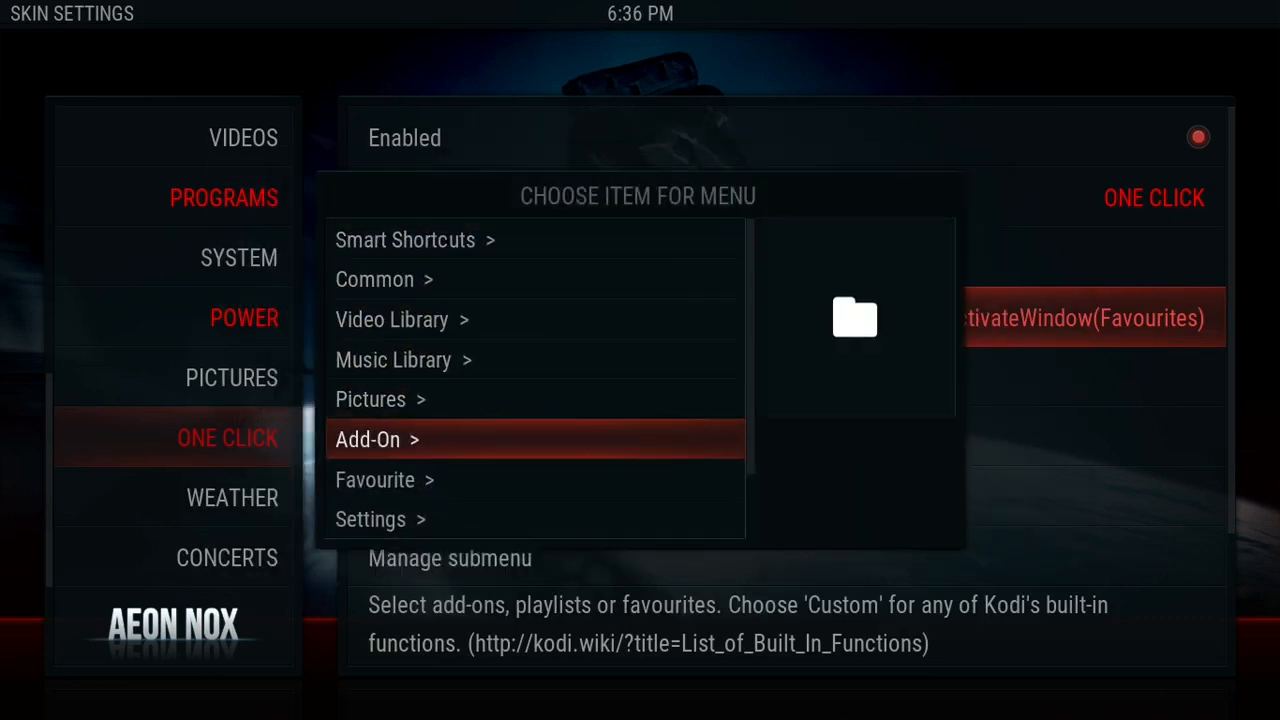
pyautogui.press('Return')
pyautogui.press('Down')
pyautogui.press('Down')
pyautogui.press('Return')
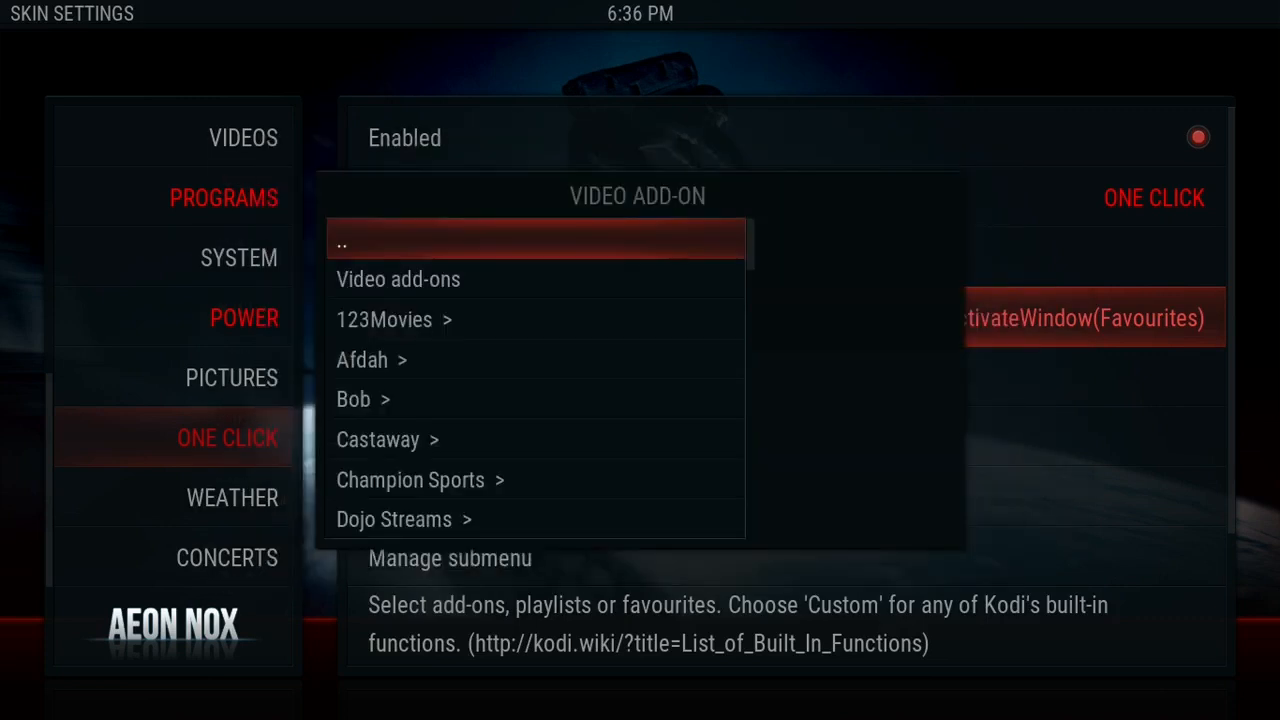
# Set the default select action of the ONE CLICK item to open the 123Movies add-on's top level.
pyautogui.press('Down')
pyautogui.press('Down')
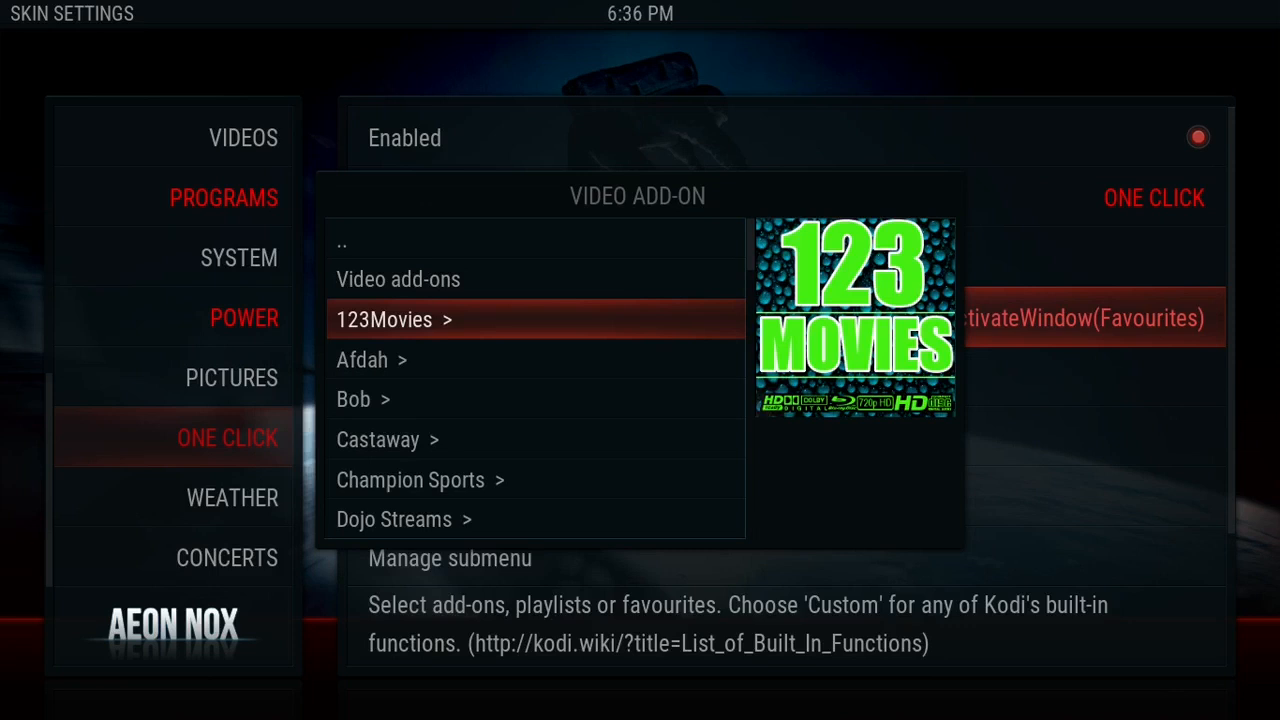
pyautogui.press('Return')
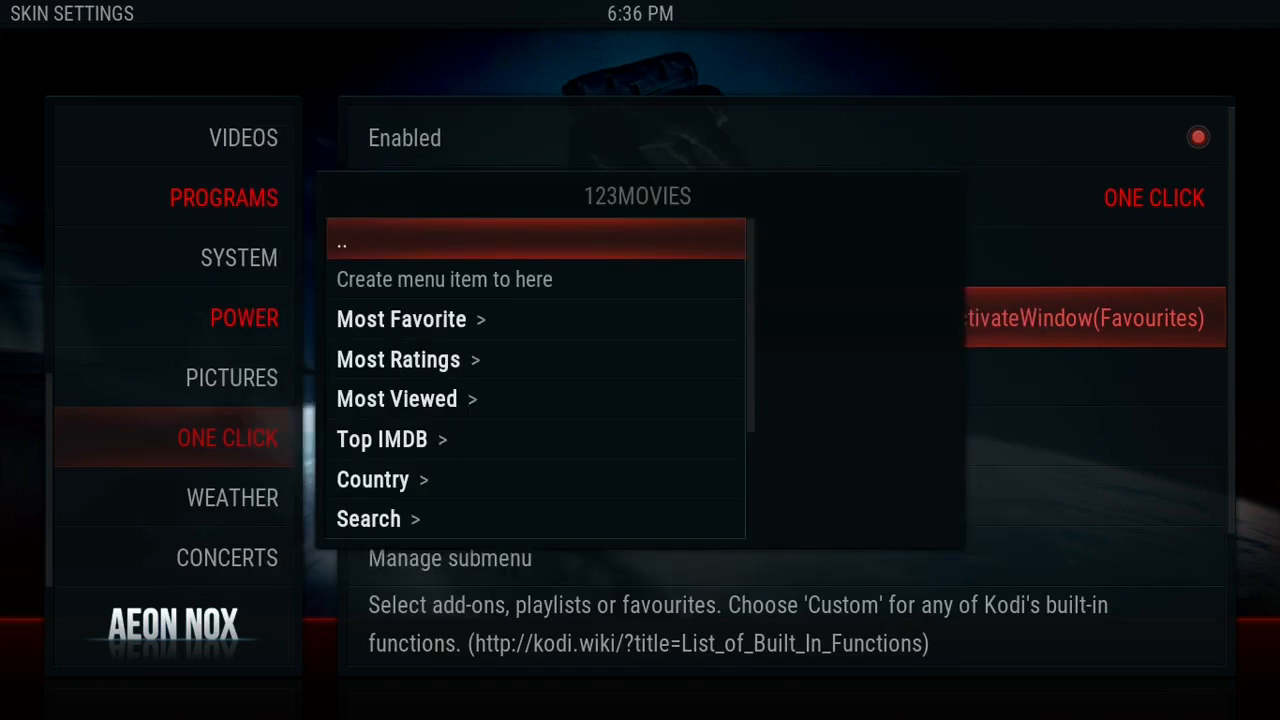
pyautogui.press('Down')
pyautogui.press('Down')
pyautogui.press('Down')
pyautogui.press('Down')
pyautogui.press('Down')
pyautogui.press('Down')
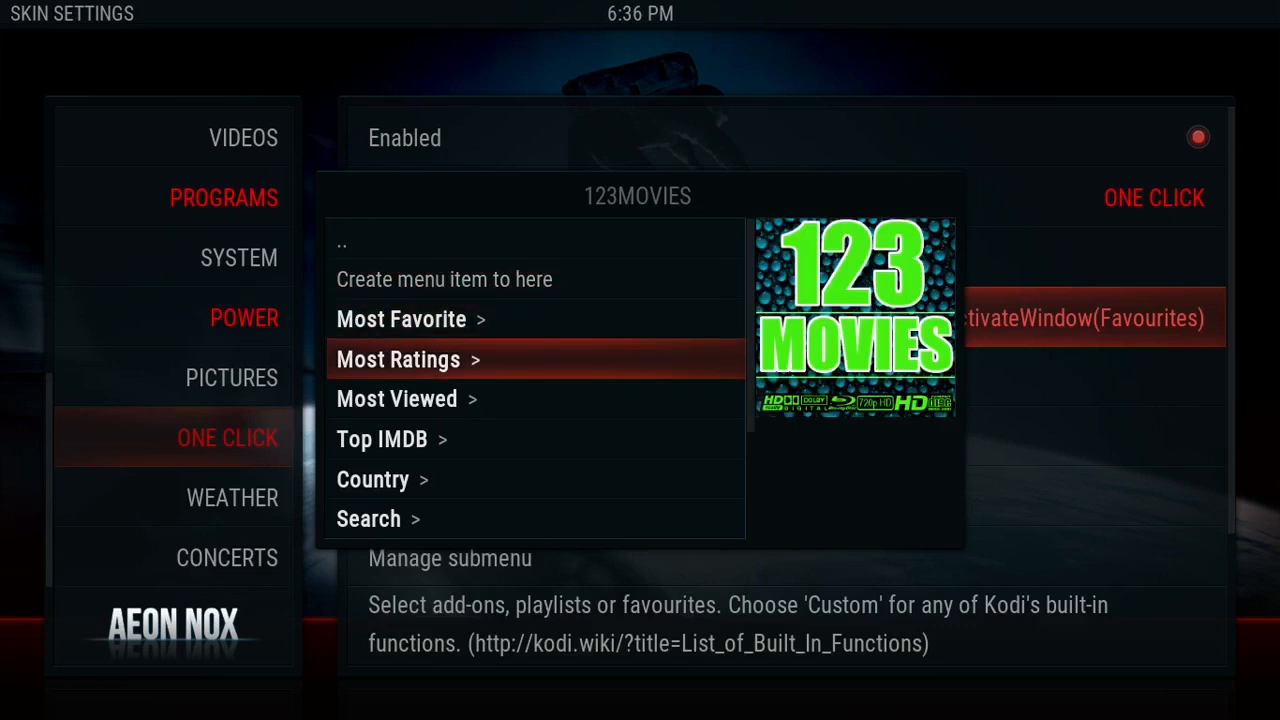
pyautogui.press('Up')
pyautogui.press('Up')
pyautogui.press('Up')
pyautogui.press('Up')
pyautogui.press('Up')
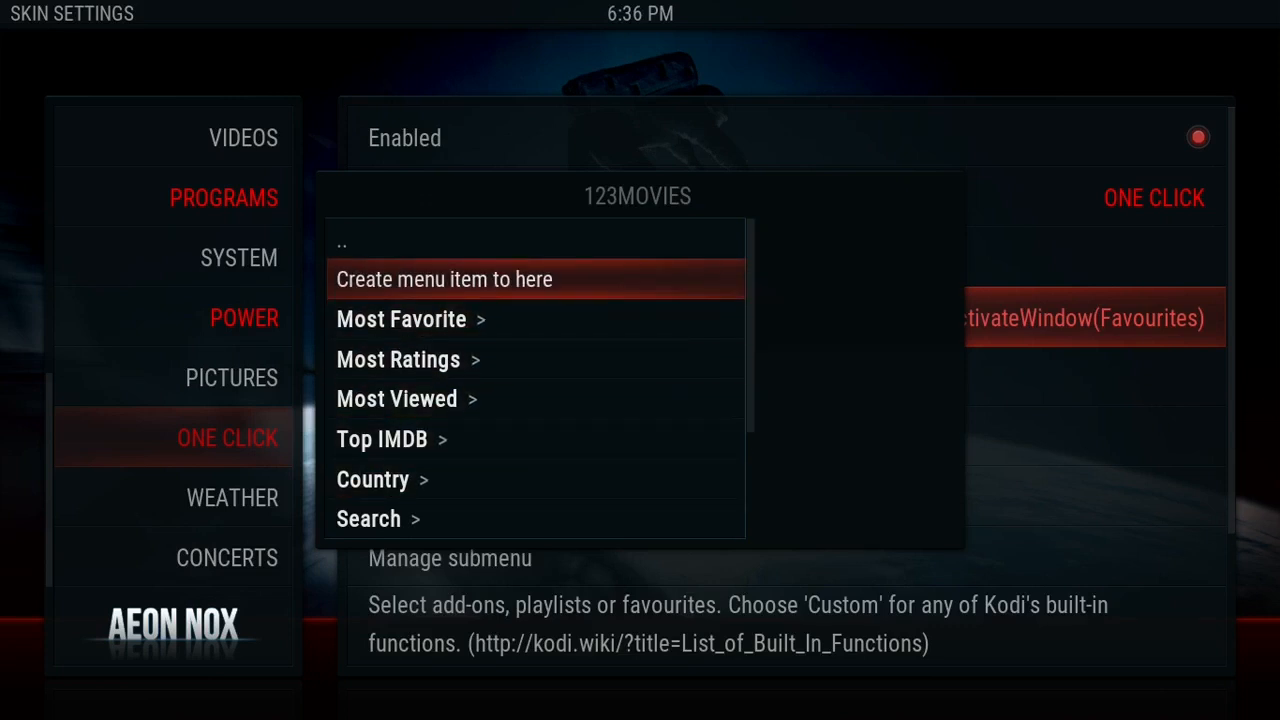
pyautogui.press('Return')
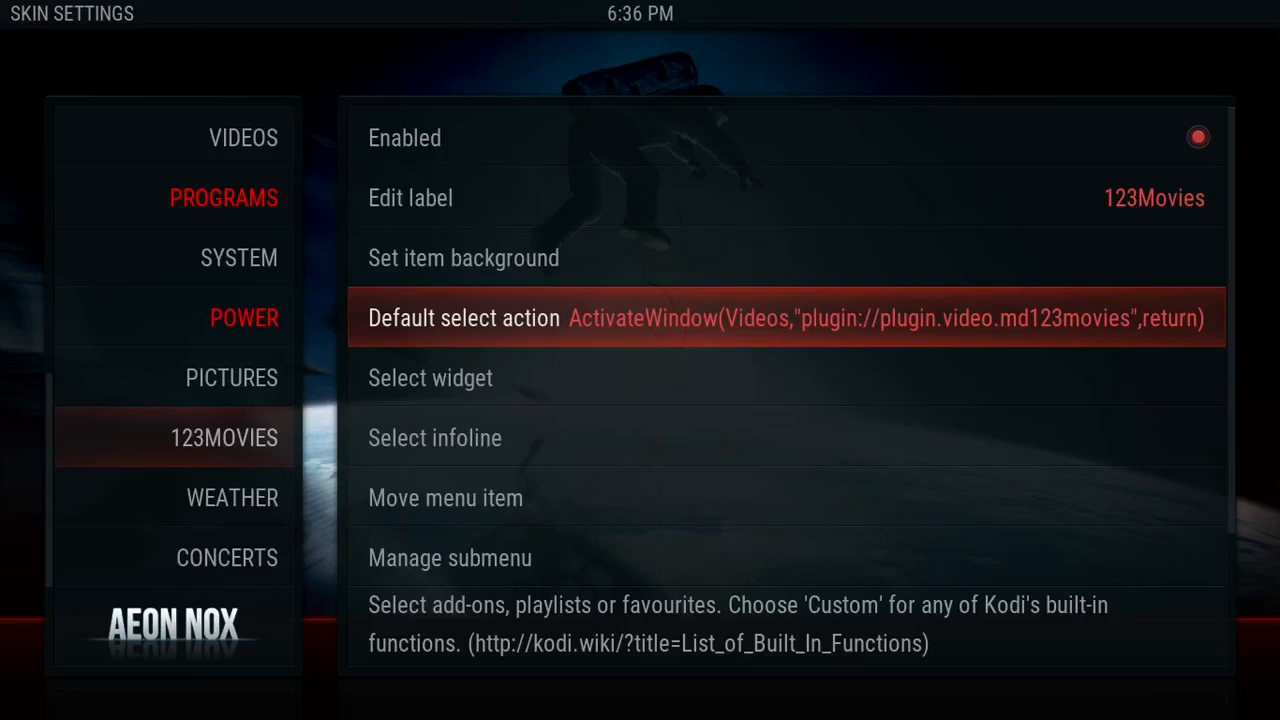
# Change the label of the 123MOVIES main menu item to [COLOR red]ONE CLICK[/COLOR].
pyautogui.press('Up')
pyautogui.press('Up')
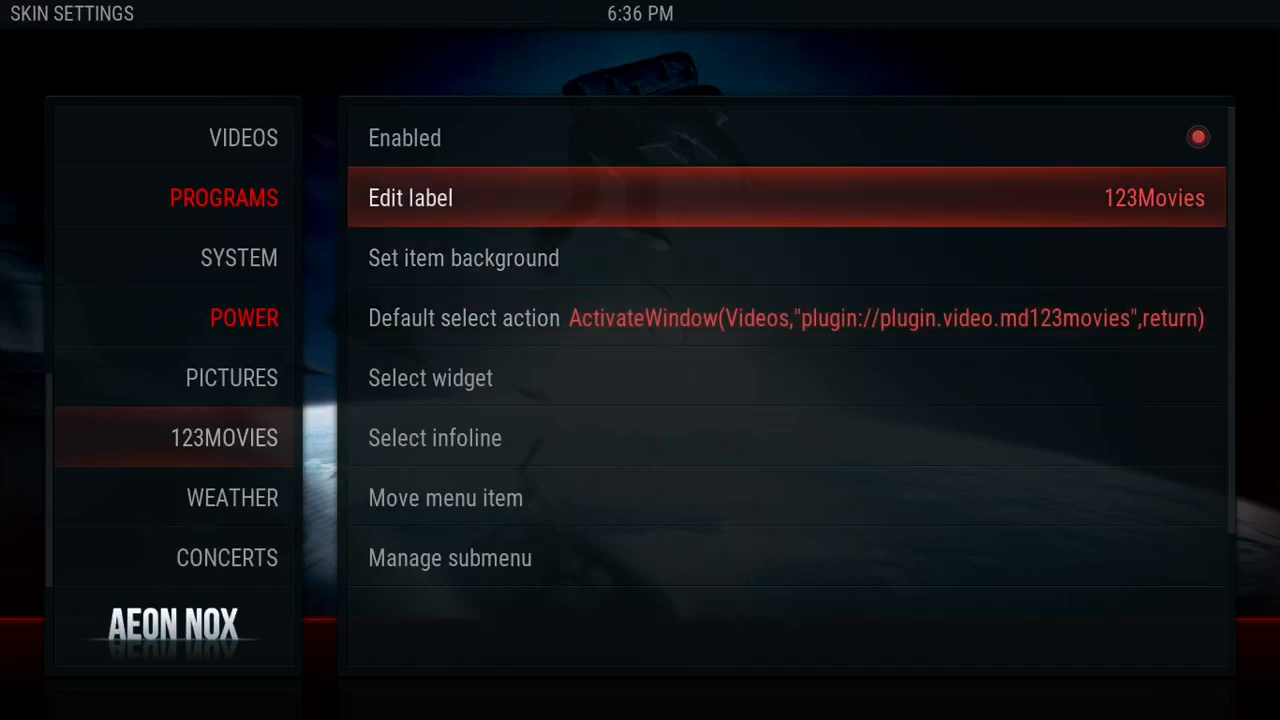
pyautogui.press('Return')
pyautogui.press('BackSpace')
pyautogui.press('BackSpace')
pyautogui.press('BackSpace')
pyautogui.press('BackSpace')
pyautogui.press('BackSpace')
pyautogui.press('BackSpace')
pyautogui.press('BackSpace')
pyautogui.press('BackSpace')
pyautogui.press('BackSpace')
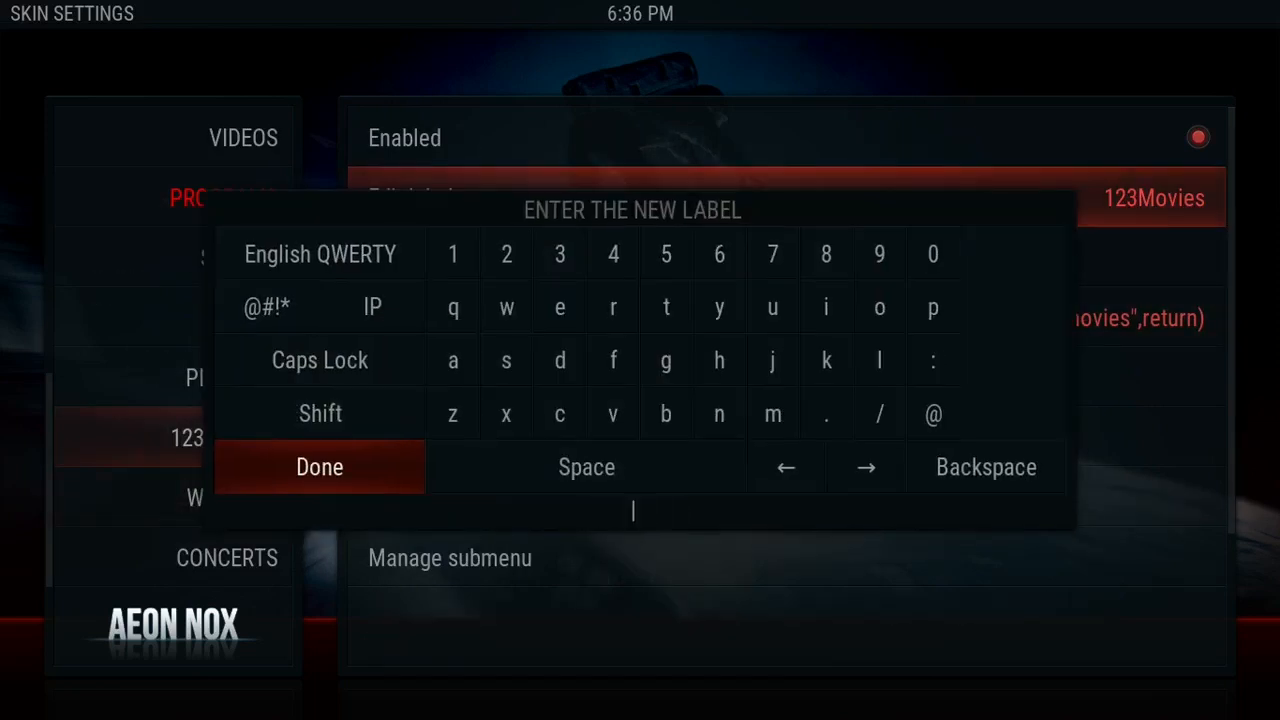
pyautogui.write('[COLOR red')
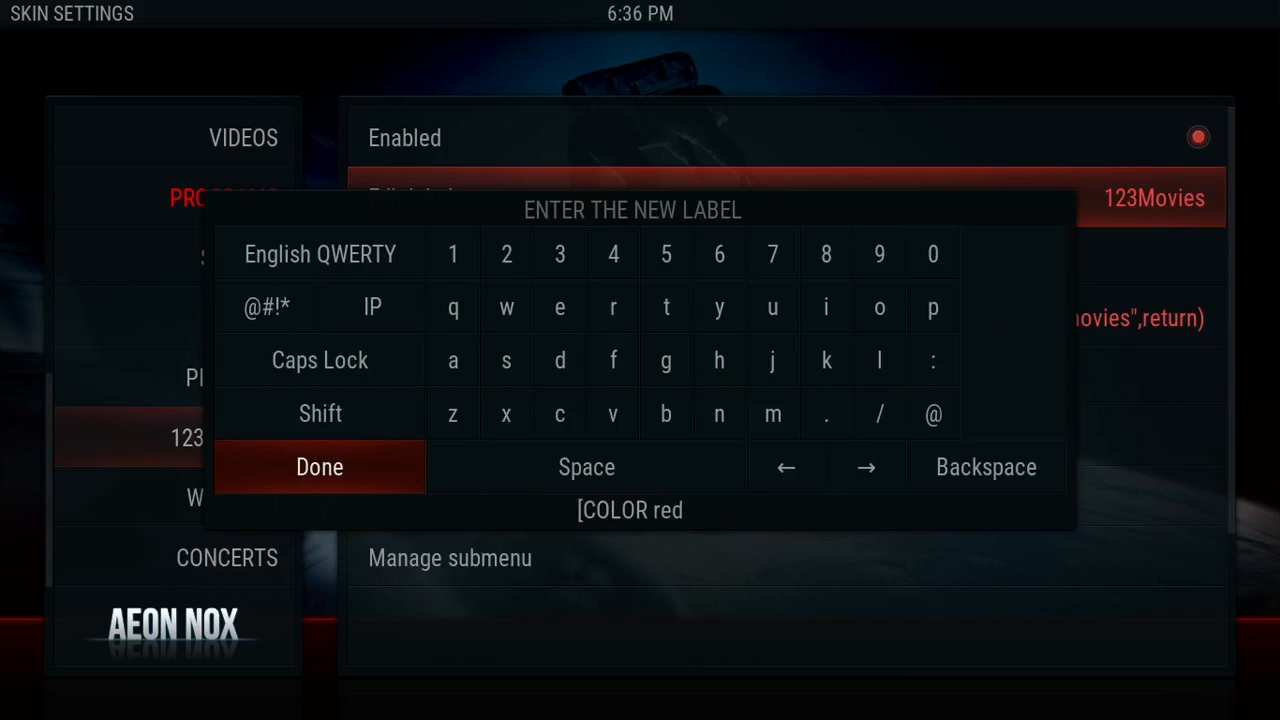
pyautogui.write(']ONE CL')
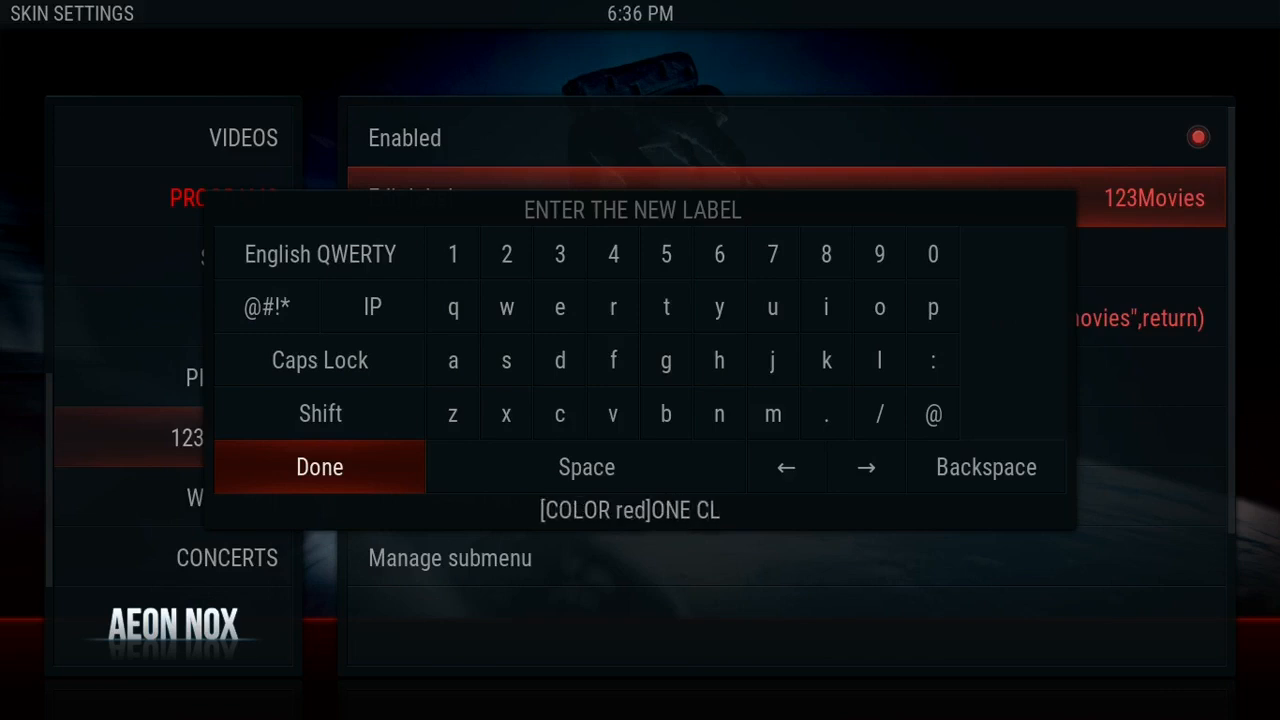
pyautogui.write('ICK[/')
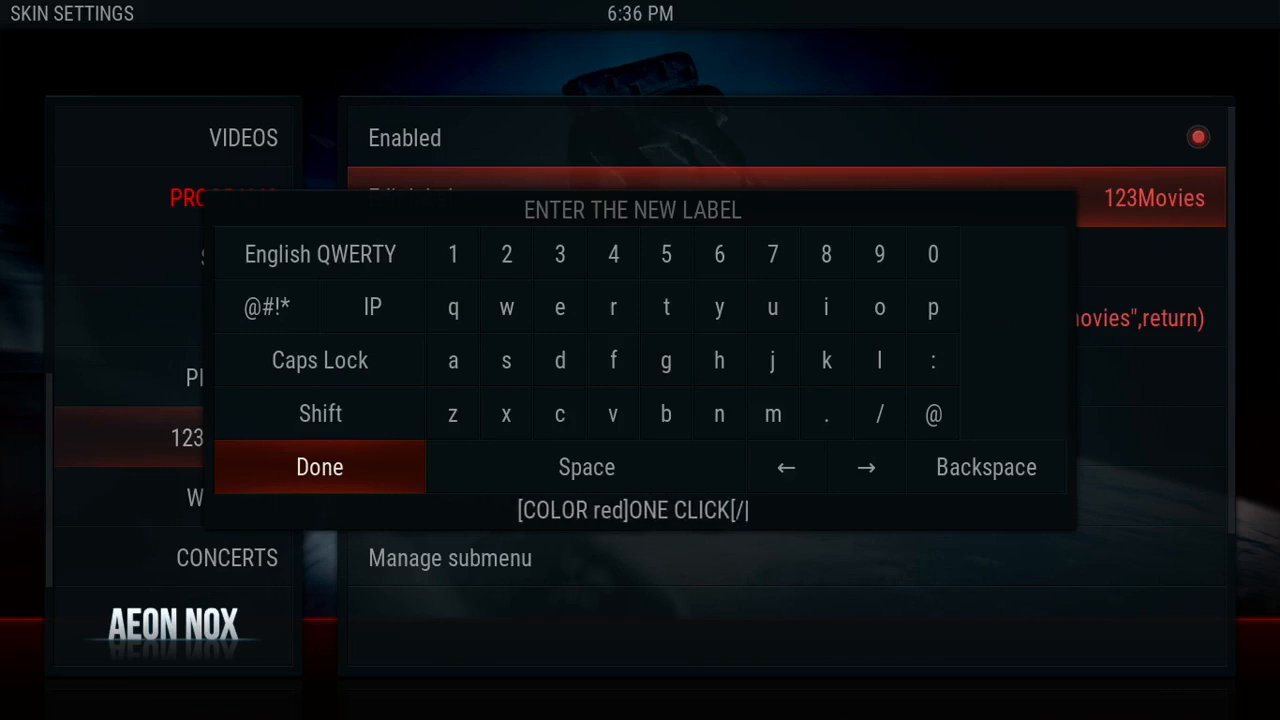
pyautogui.write('COLOR]')
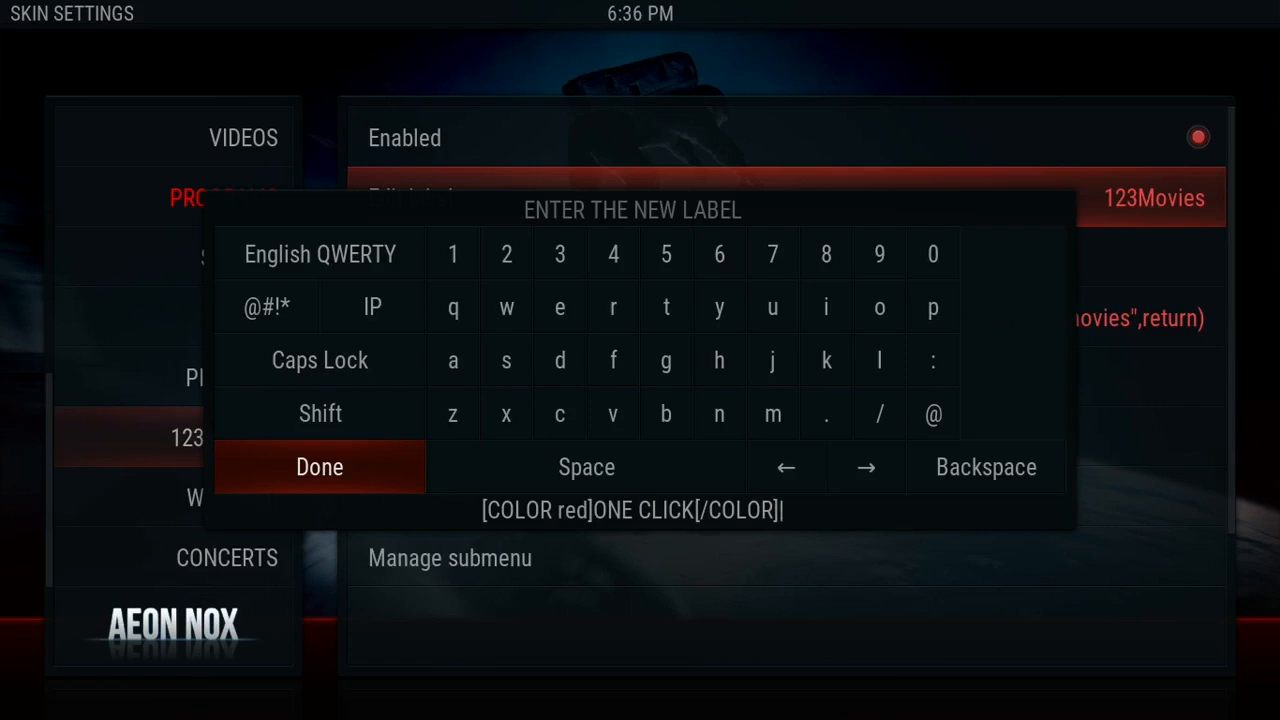
pyautogui.press('Return')
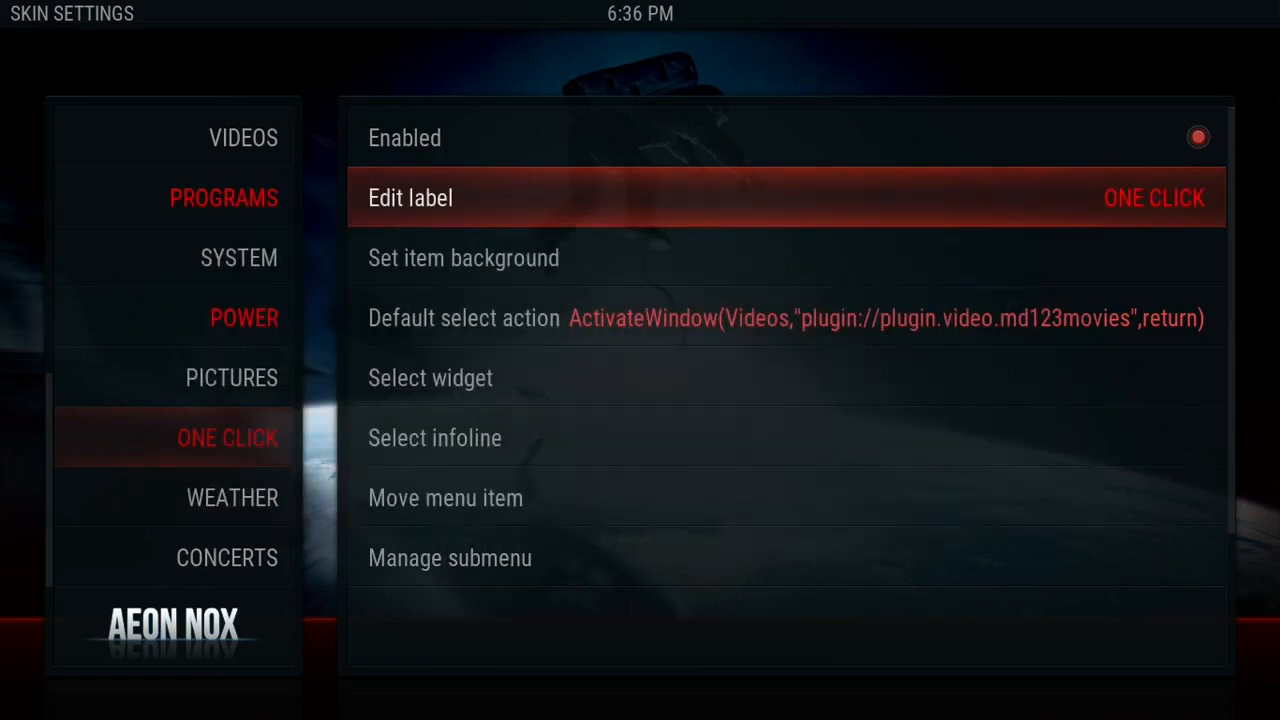
# Leave the skin settings and view the ONE CLICK item in the home menu.
pyautogui.press('Down')
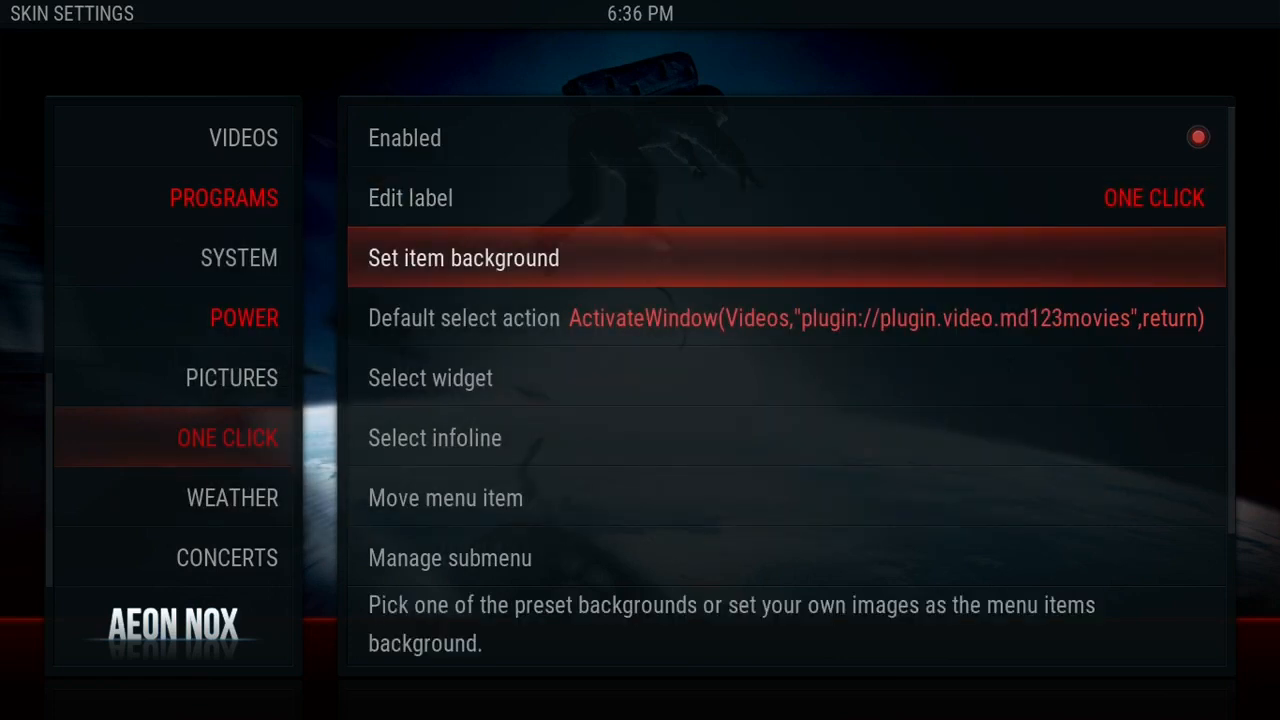
pyautogui.press('Up')
pyautogui.press('Escape')
pyautogui.press('Escape')
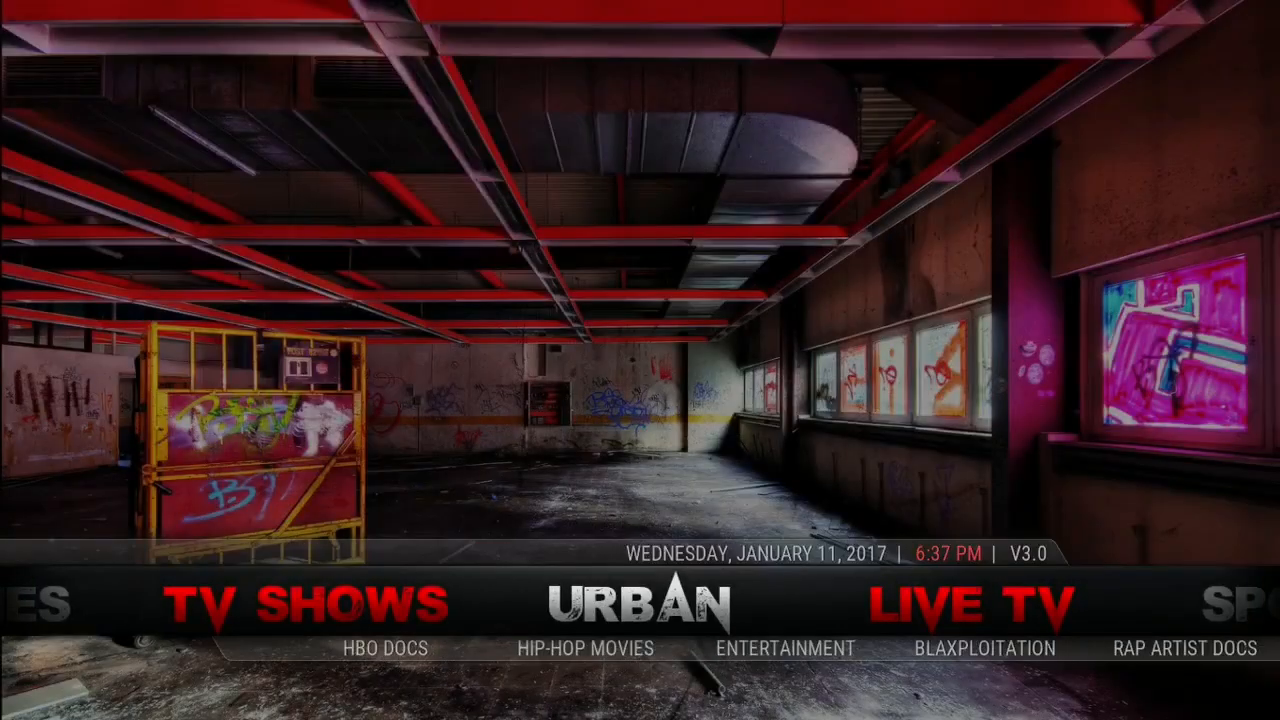
pyautogui.press('Left')
pyautogui.press('Left')
pyautogui.press('Left')
pyautogui.press('Left')
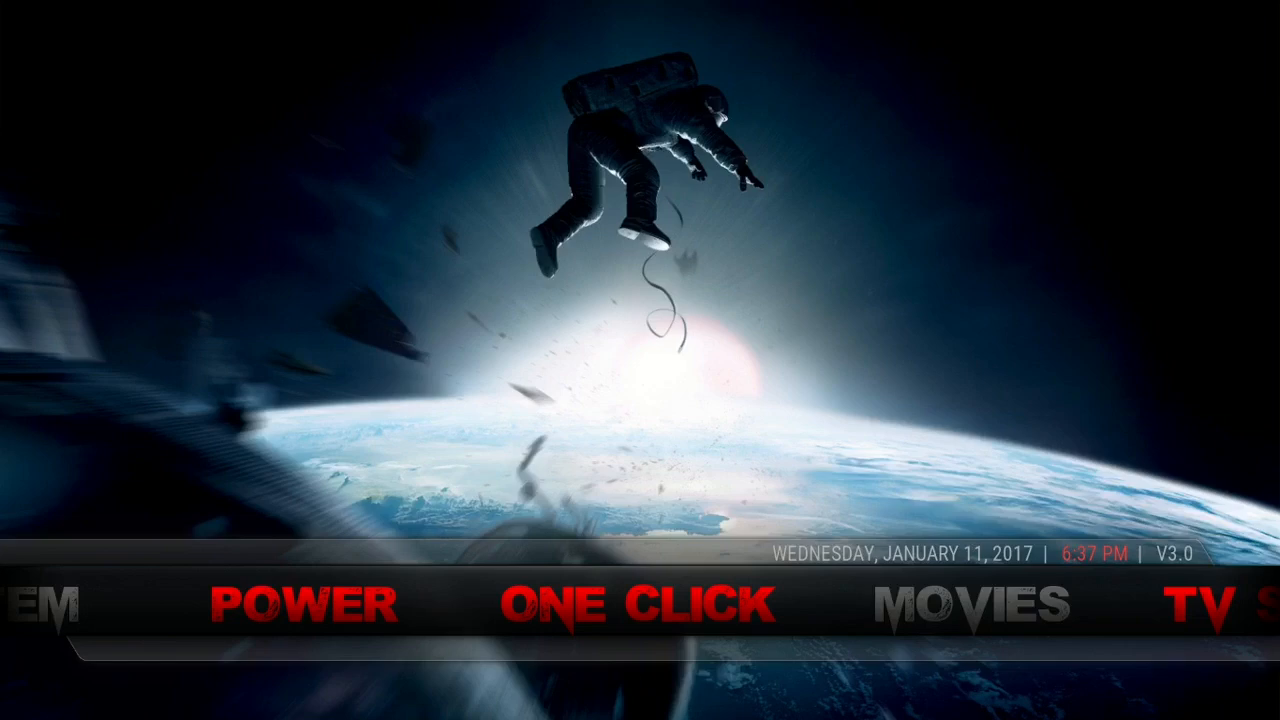
# Reopen the Aeon Nox main menu setup from the SYSTEM item's skin settings.
pyautogui.press('Right')
pyautogui.press('Left')
pyautogui.press('Left')
pyautogui.press('Left')
pyautogui.press('Down')
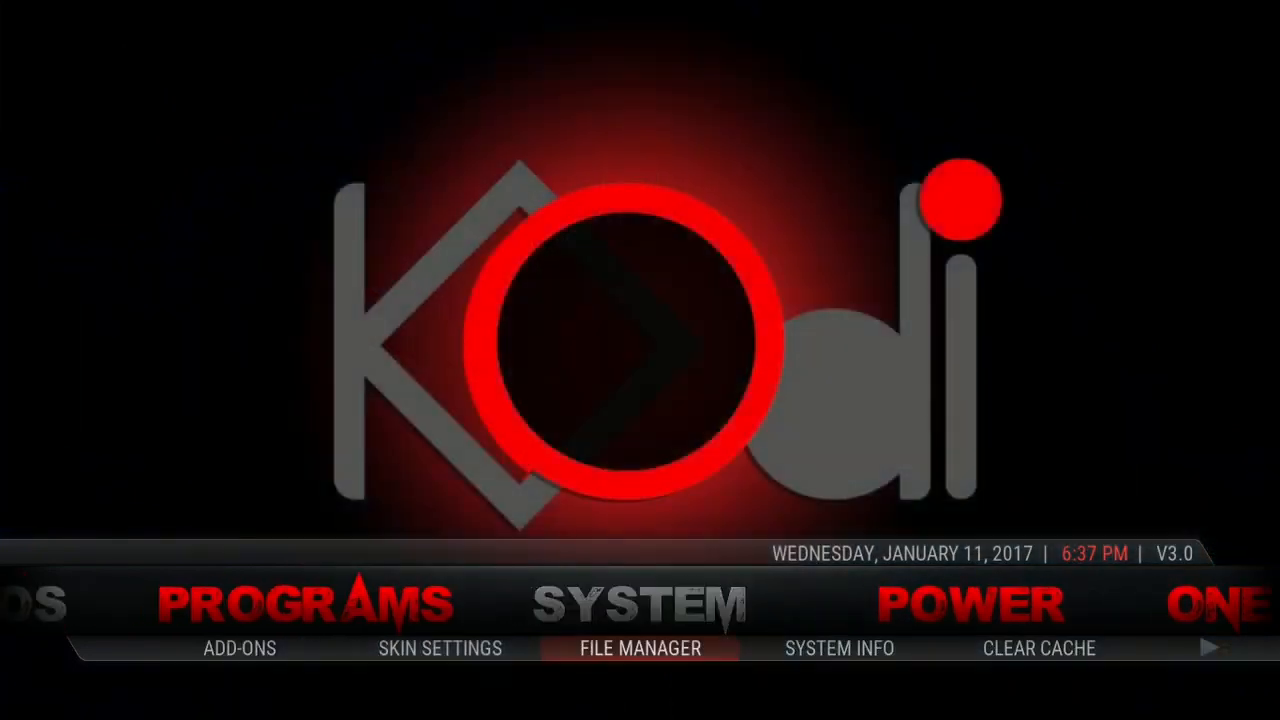
pyautogui.press('Left')
pyautogui.press('Return')
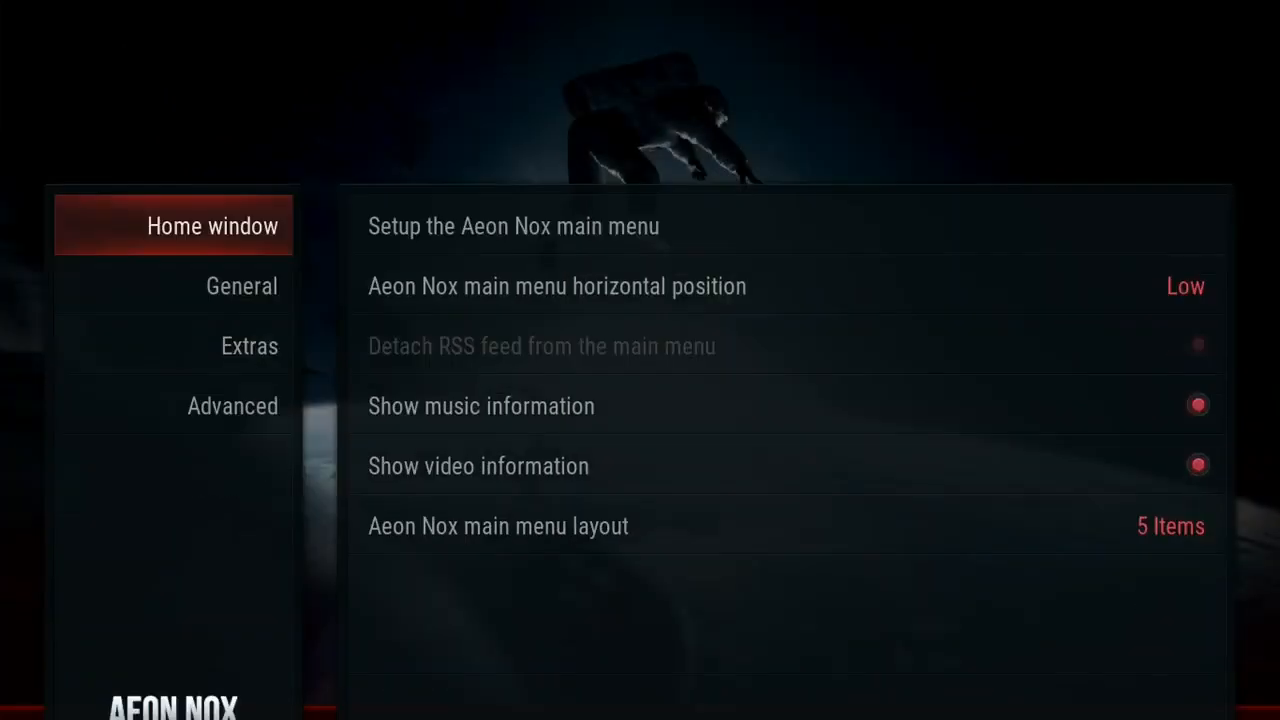
pyautogui.press('Right')
pyautogui.press('Return')
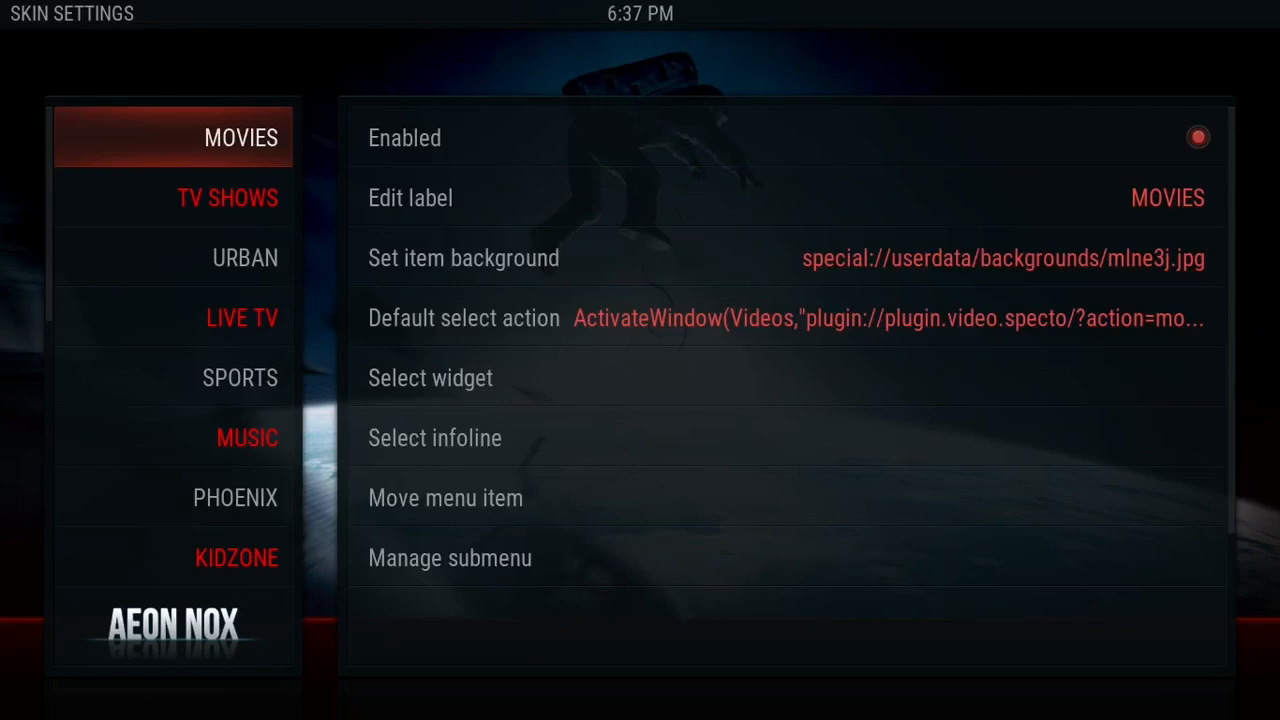
# Reset the ONE CLICK main menu item to its default values.
pyautogui.press('Down')
pyautogui.press('Down')
pyautogui.press('Down')
pyautogui.press('Down')
pyautogui.press('Down')
pyautogui.press('Down')
pyautogui.press('Down')
pyautogui.press('Down')
pyautogui.press('Down')
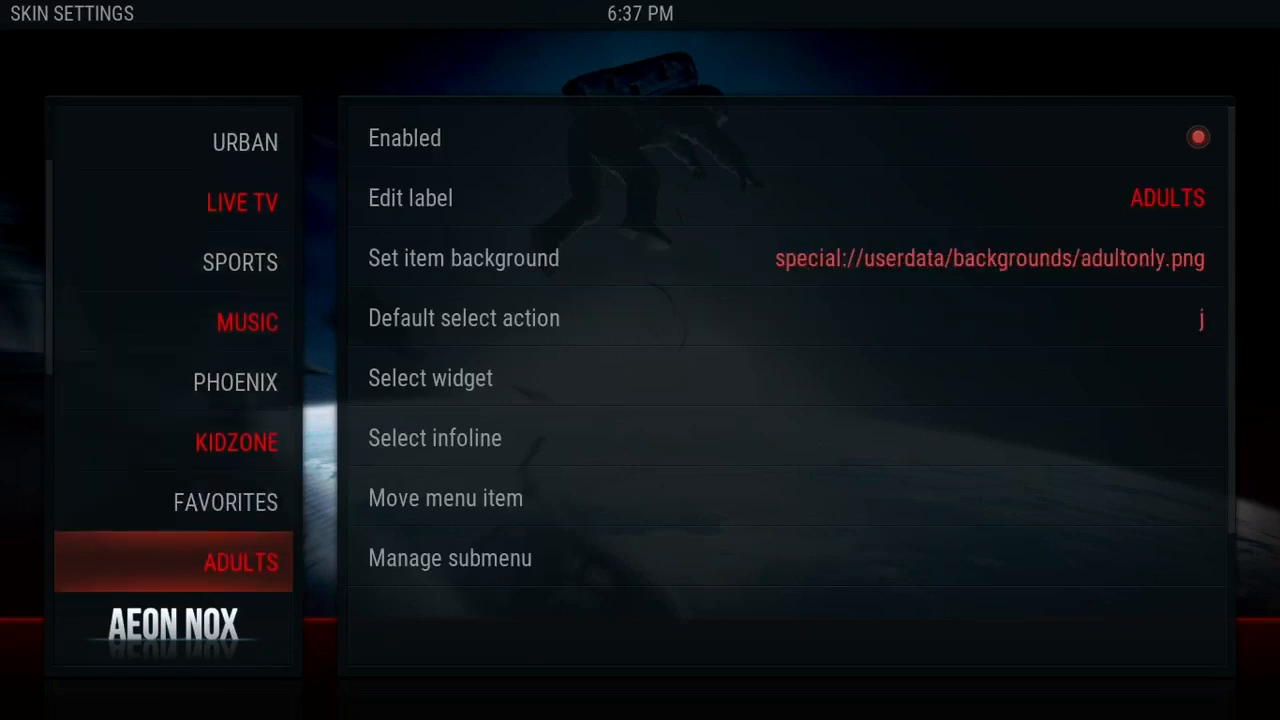
pyautogui.press('Down')
pyautogui.press('Down')
pyautogui.press('Down')
pyautogui.press('Down')
pyautogui.press('Down')
pyautogui.press('Down')
pyautogui.press('Down')
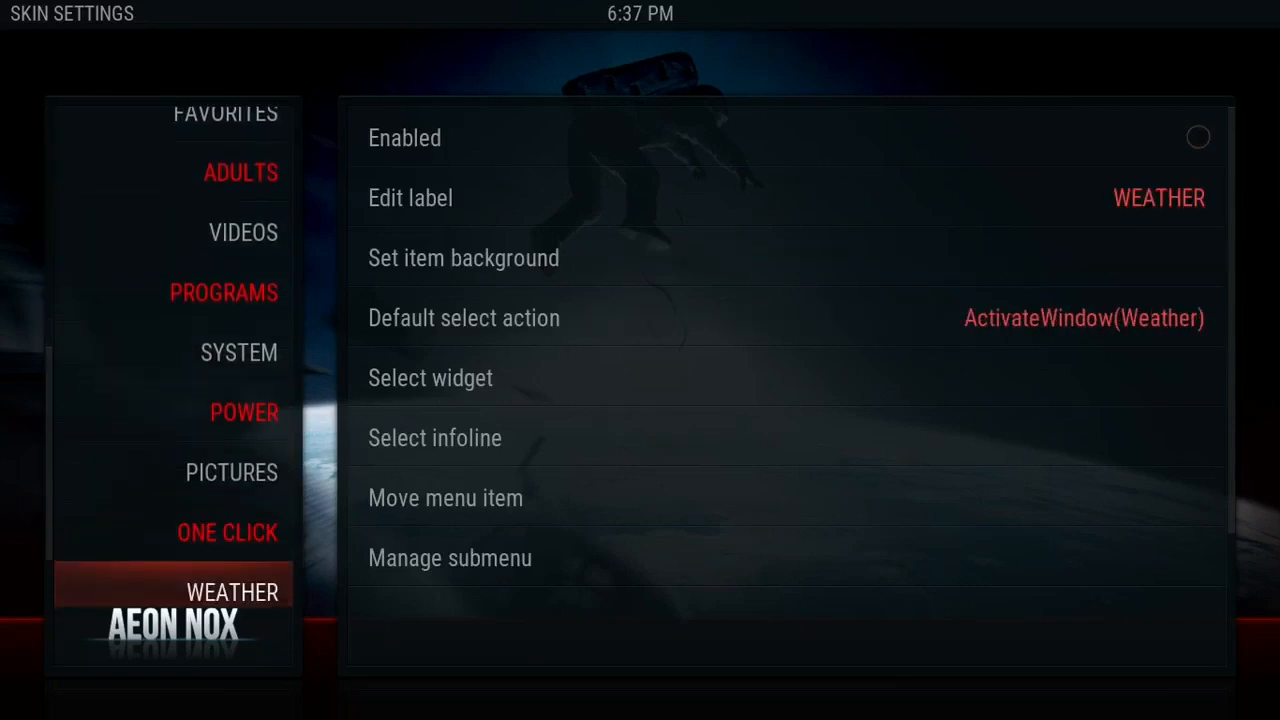
pyautogui.press('Up')
pyautogui.press('Right')
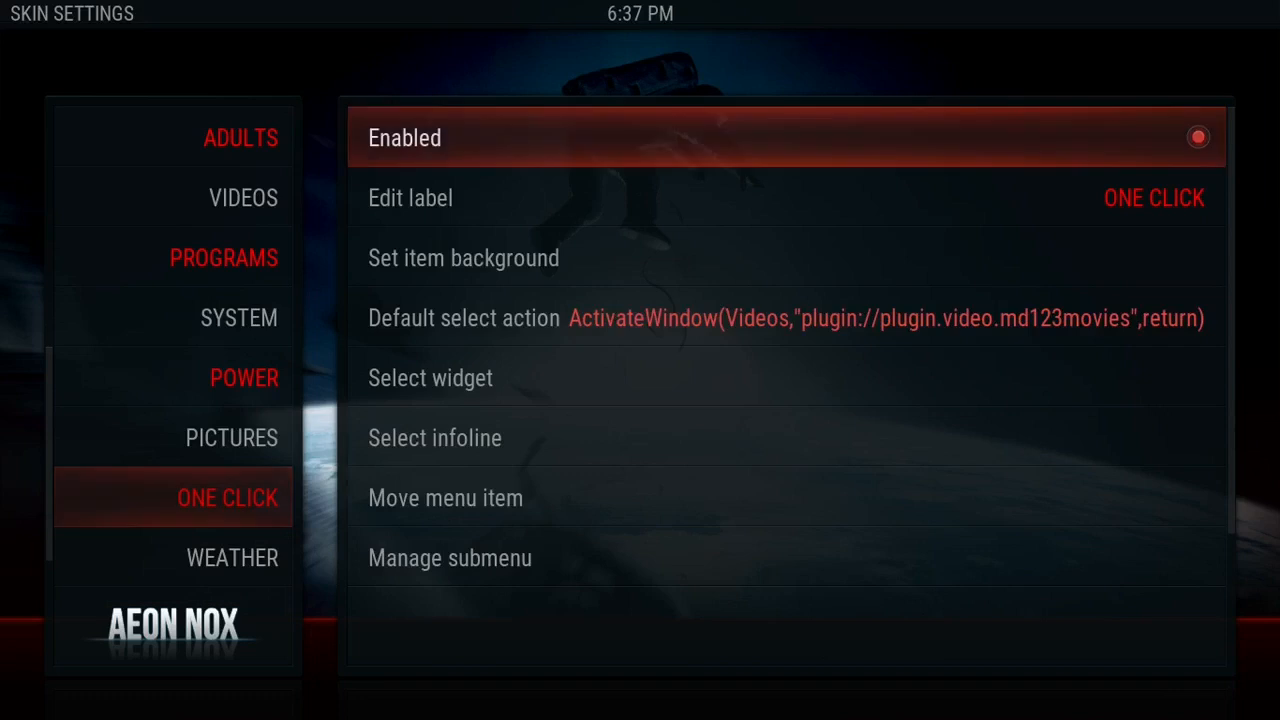
pyautogui.press('Down')
pyautogui.press('Down')
pyautogui.press('Down')
pyautogui.press('Down')
pyautogui.press('Down')
pyautogui.press('Down')
pyautogui.press('Down')
pyautogui.press('Down')
pyautogui.press('Down')
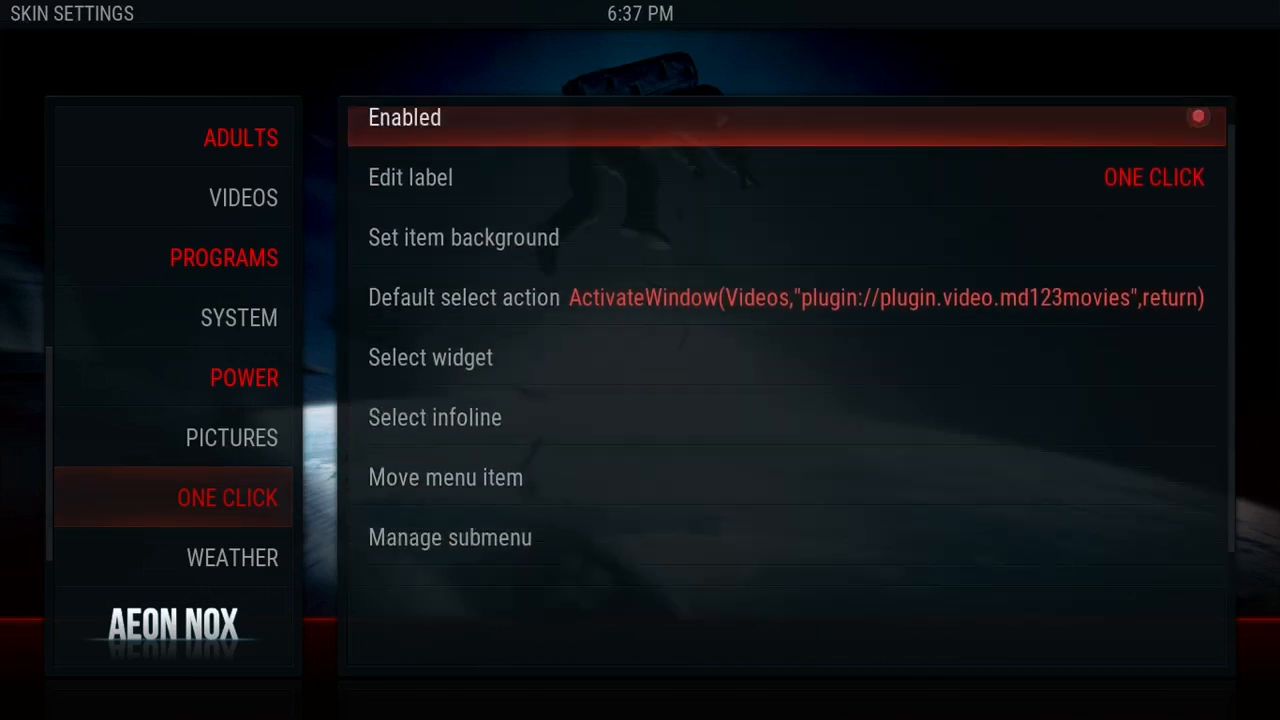
pyautogui.press('Up')
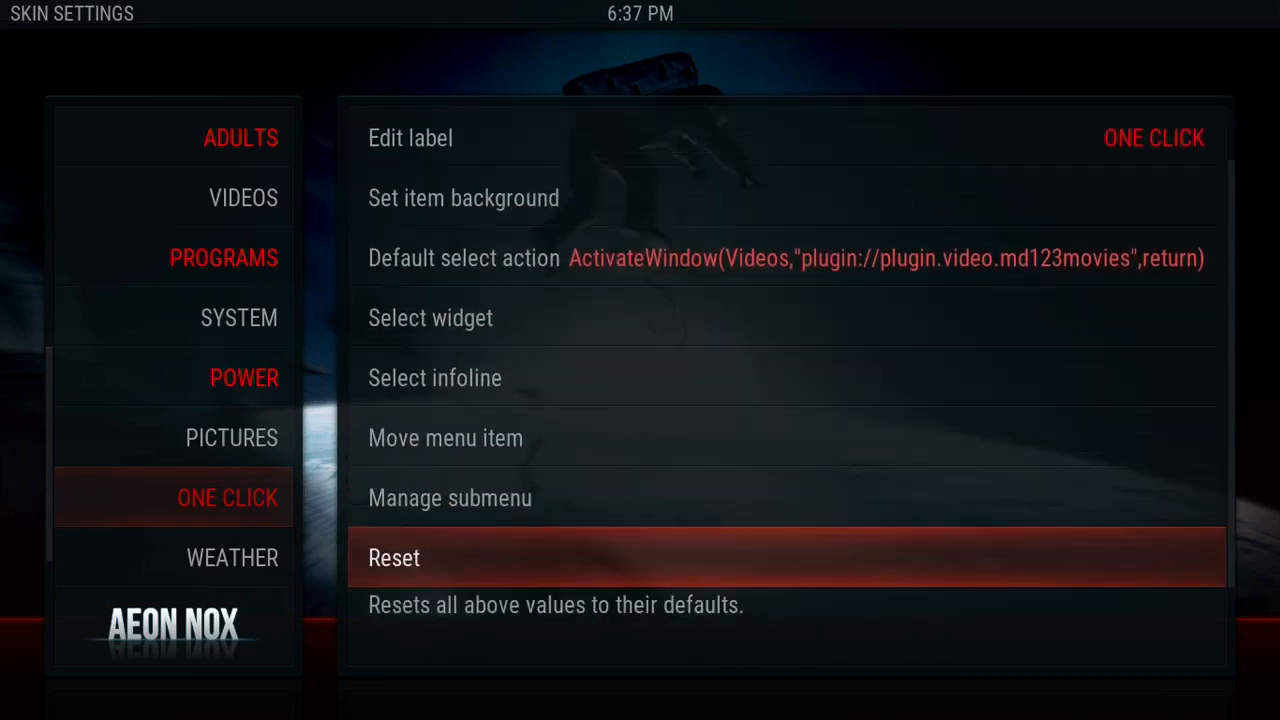
pyautogui.press('Return')
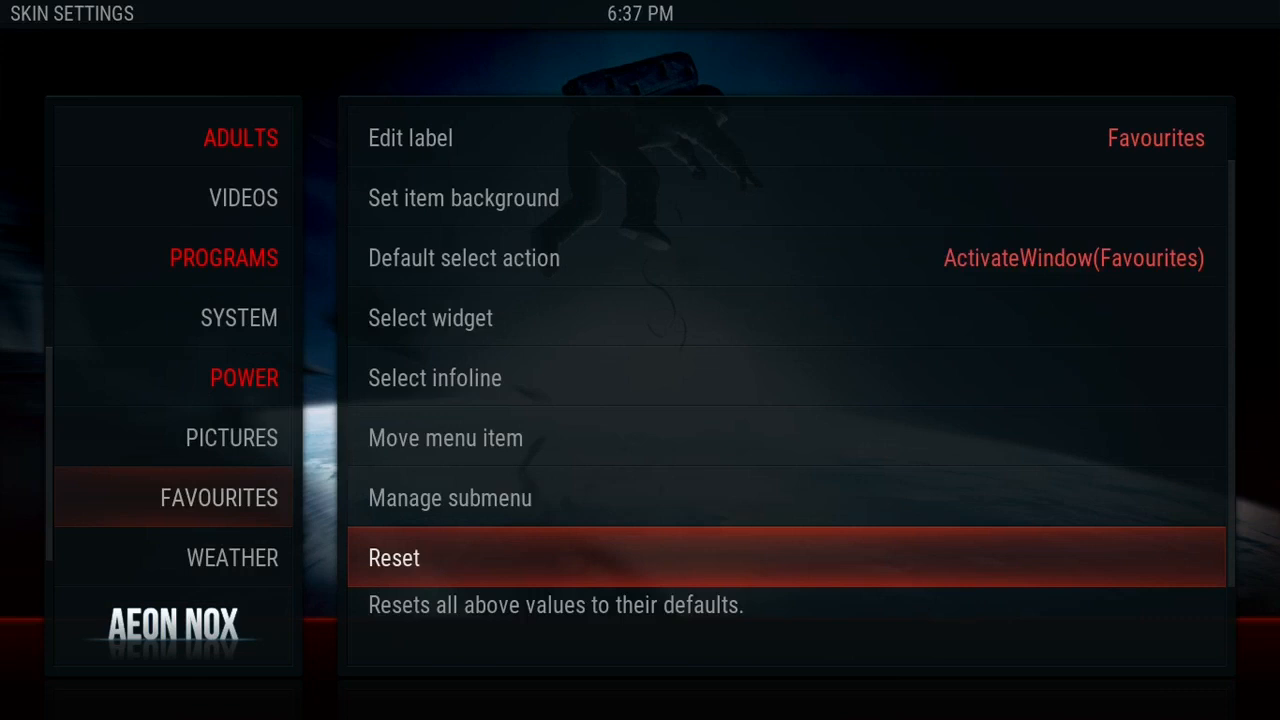
# Look through the main menu items from FAVOURITES back up to MOVIES and TV SHOWS and their settings.
pyautogui.press('Left')
pyautogui.press('Up')
pyautogui.press('Up')
pyautogui.press('Up')
pyautogui.press('Up')
pyautogui.press('Up')
pyautogui.press('Up')
pyautogui.press('Up')
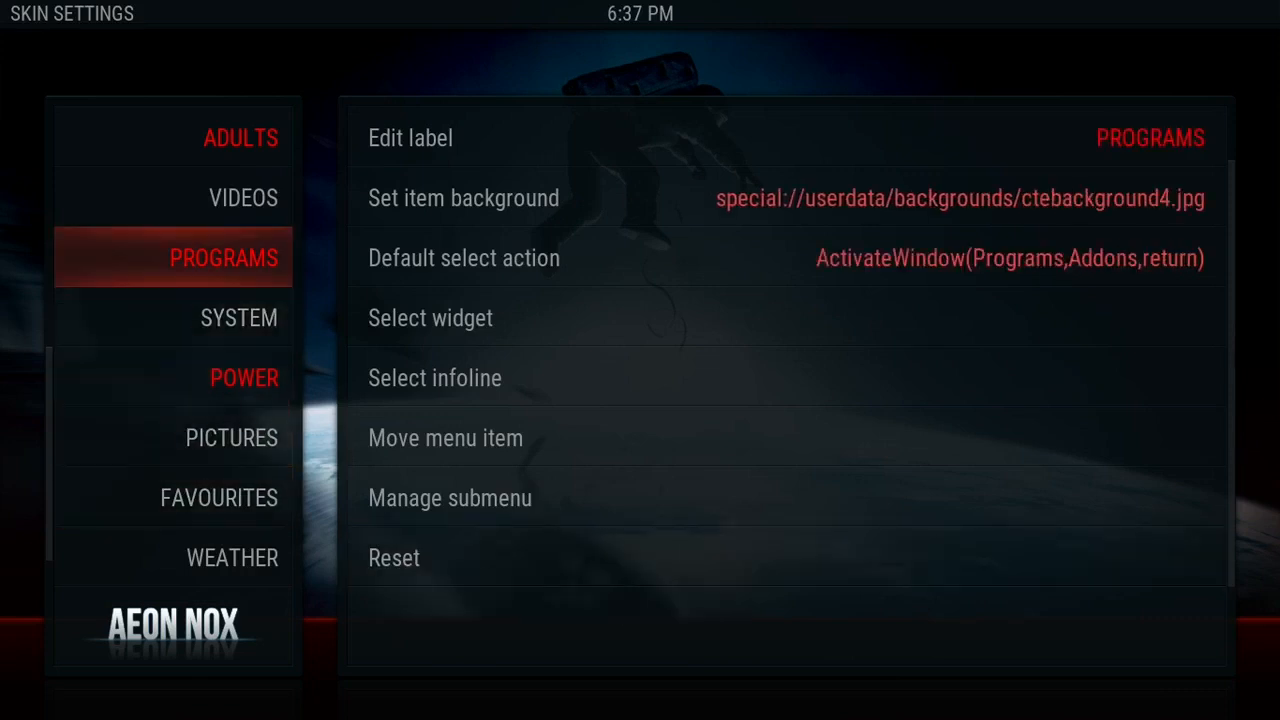
pyautogui.press('Right')
pyautogui.press('Down')
pyautogui.press('Left')
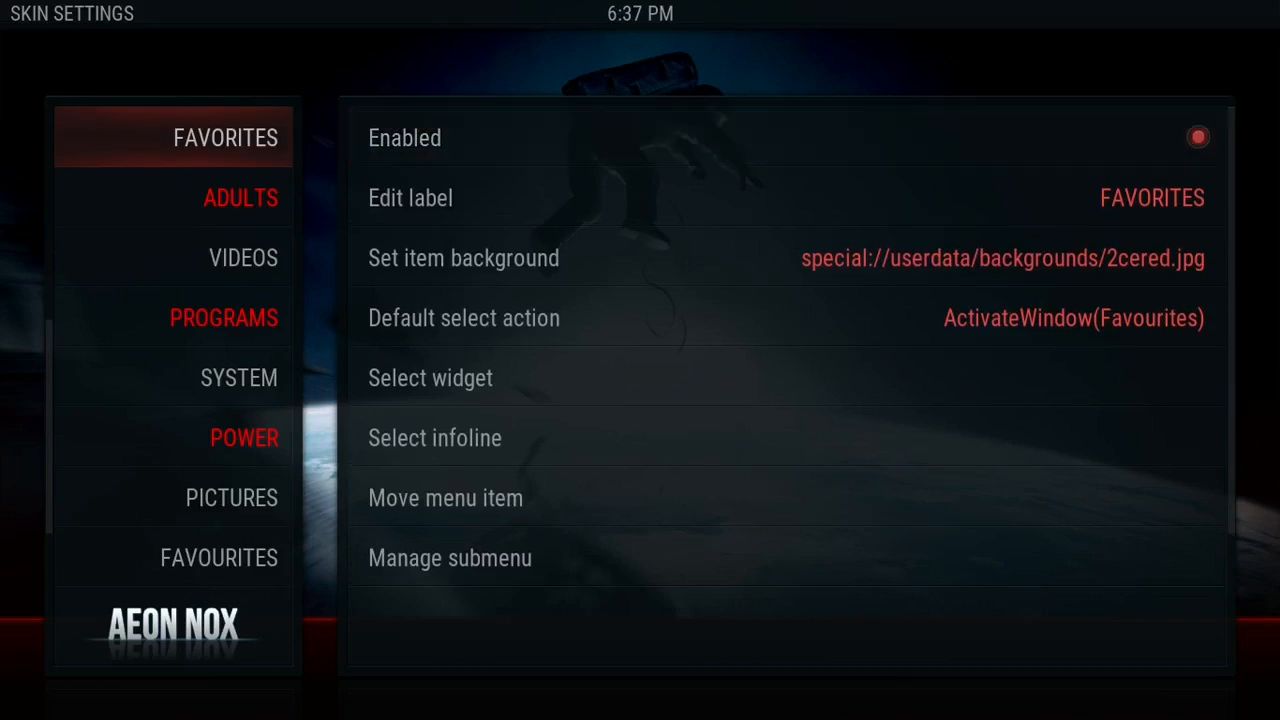
pyautogui.press('Up')
pyautogui.press('Up')
pyautogui.press('Up')
pyautogui.press('Up')
pyautogui.press('Up')
pyautogui.press('Up')
pyautogui.press('Up')
pyautogui.press('Up')
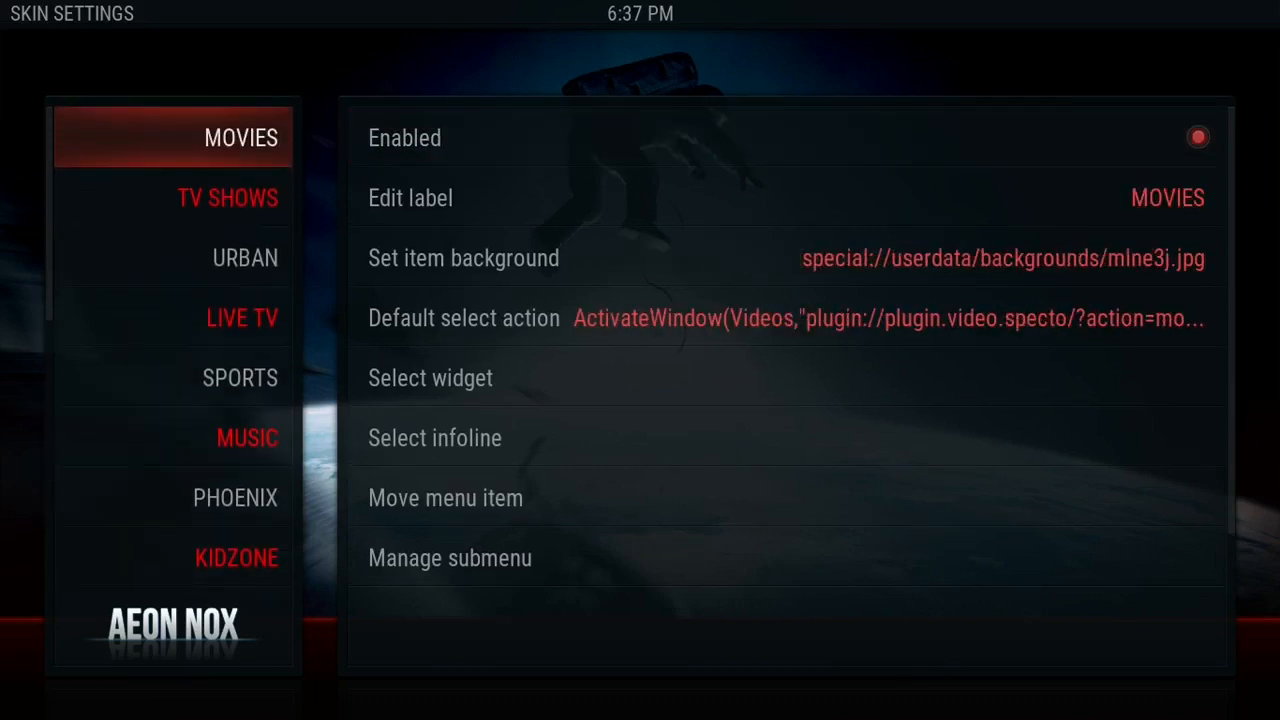
pyautogui.press('Right')
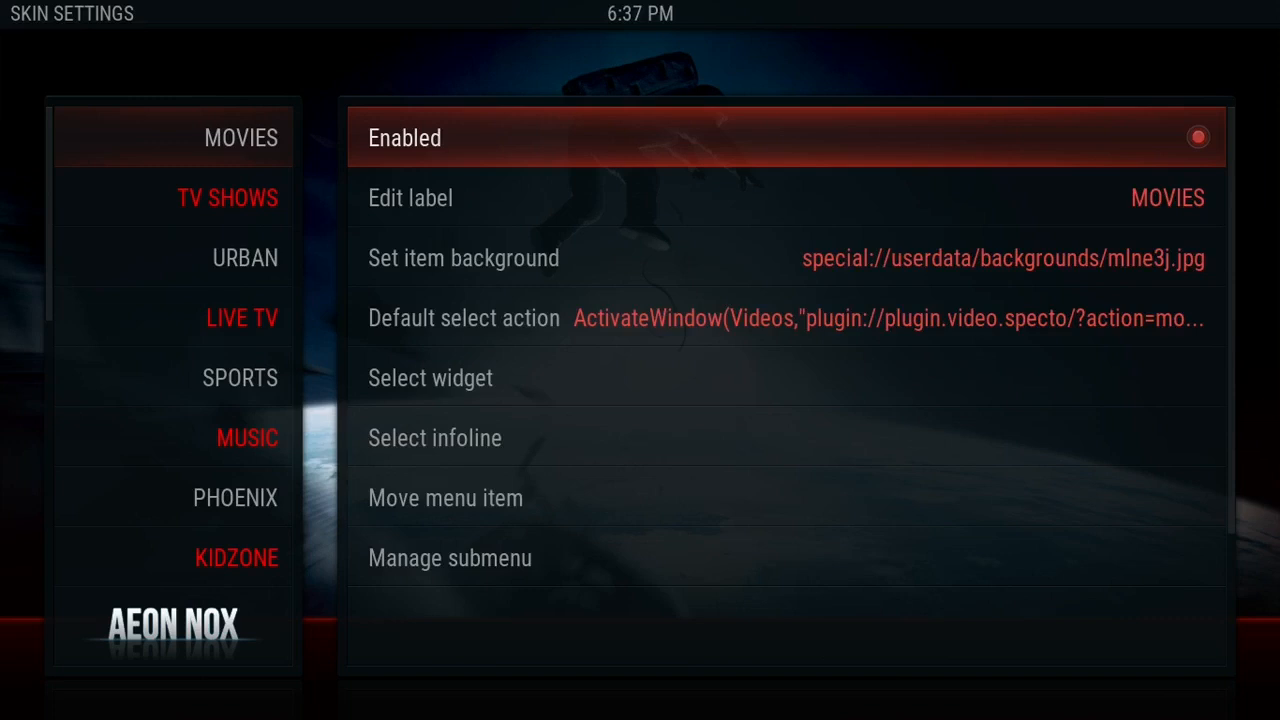
pyautogui.press('Left')
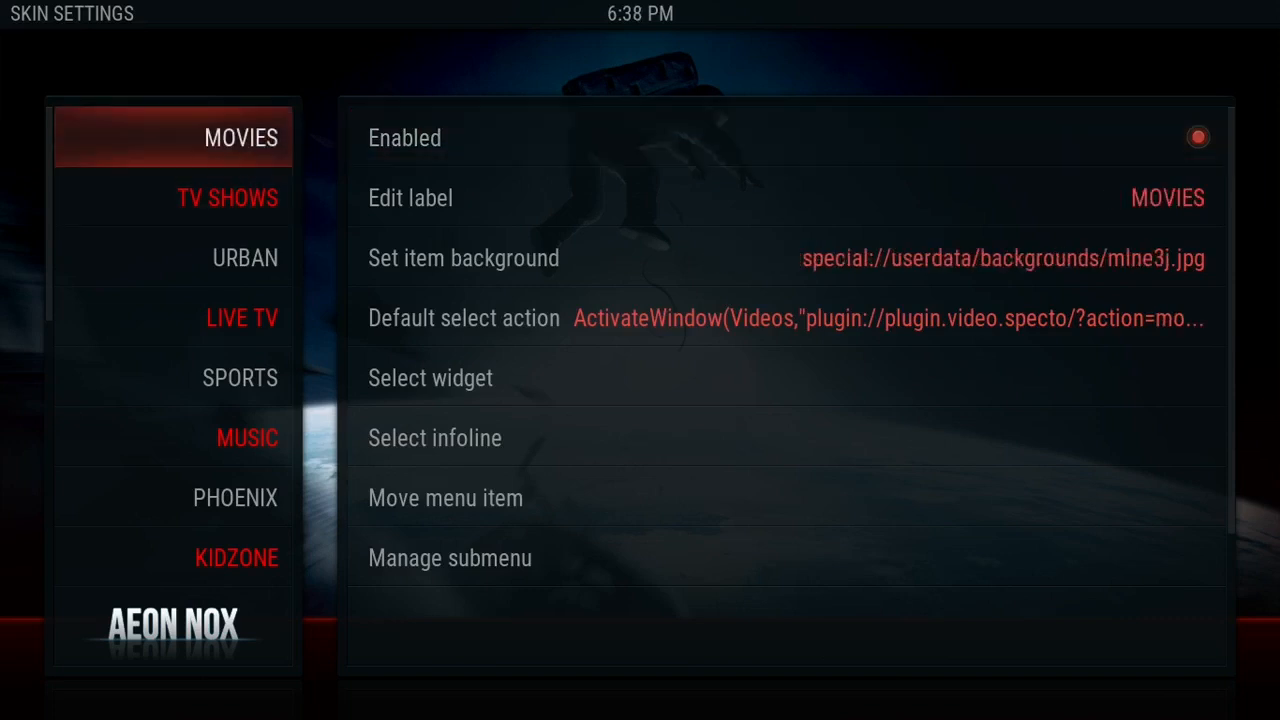
pyautogui.press('Down')
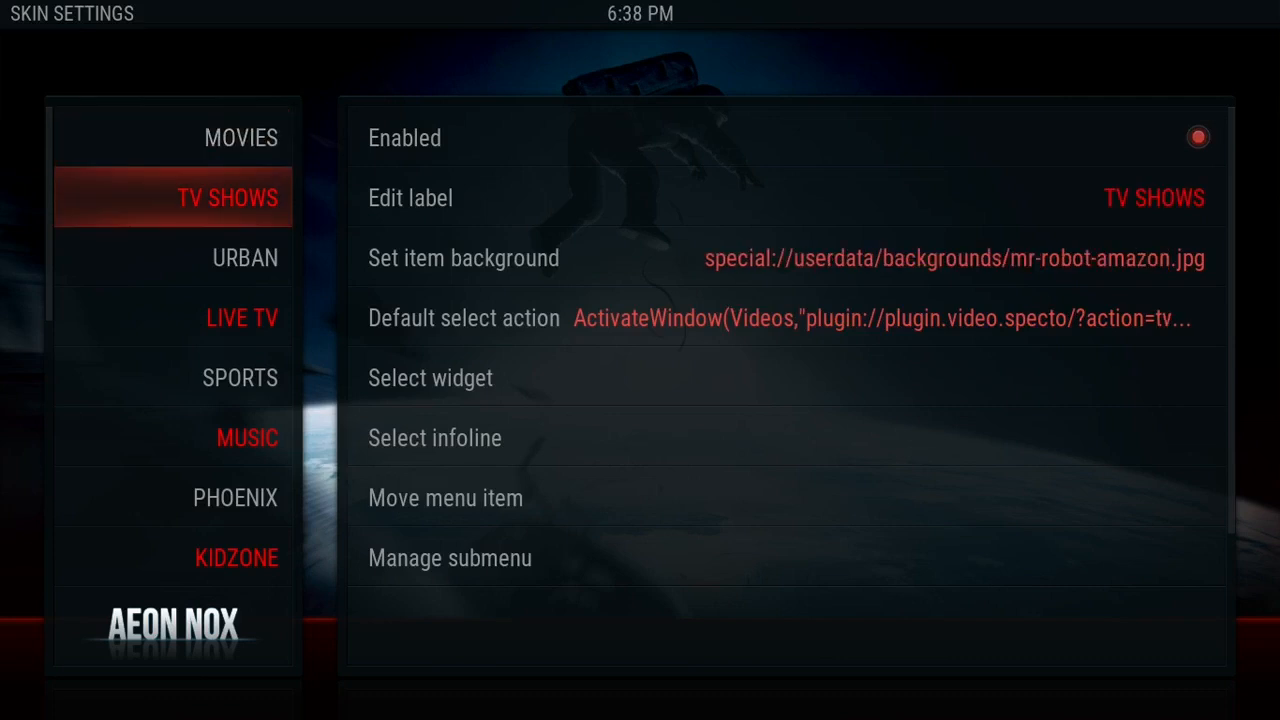
# Look through the main menu items from TV SHOWS down to PICTURES and their settings.
pyautogui.press('Down')
pyautogui.press('Down')
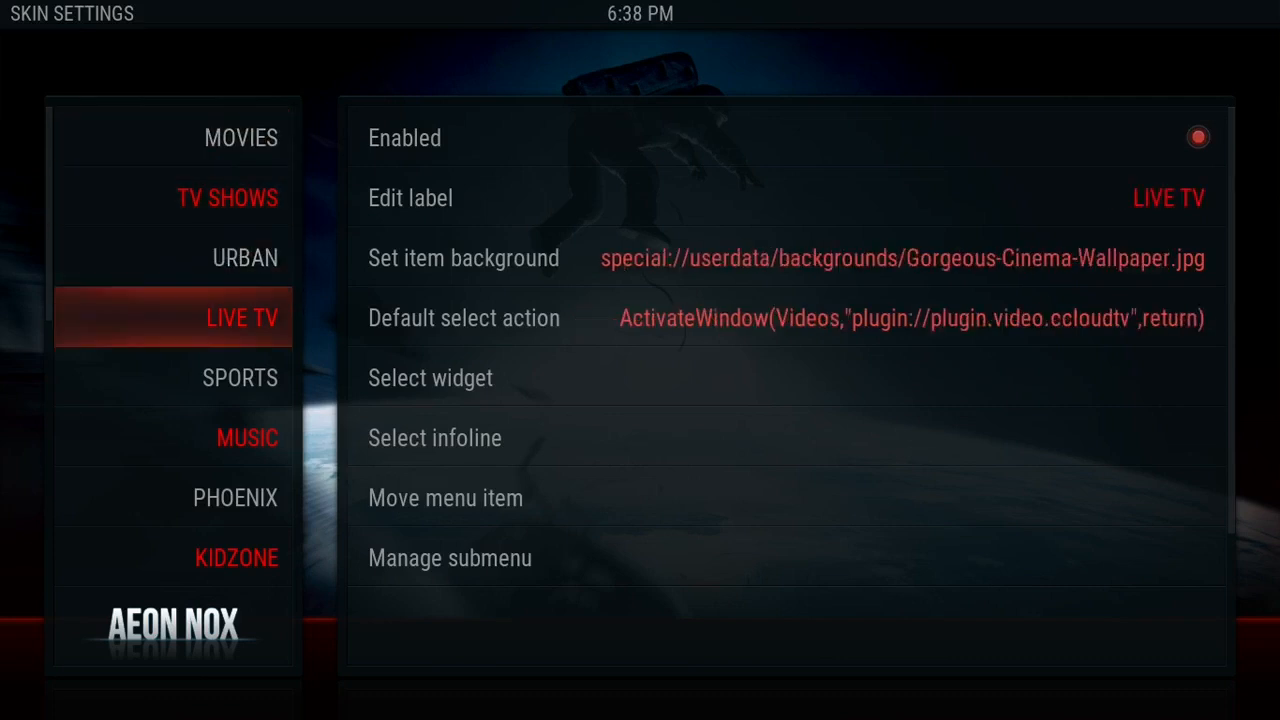
pyautogui.press('Down')
pyautogui.press('Down')
pyautogui.press('Down')
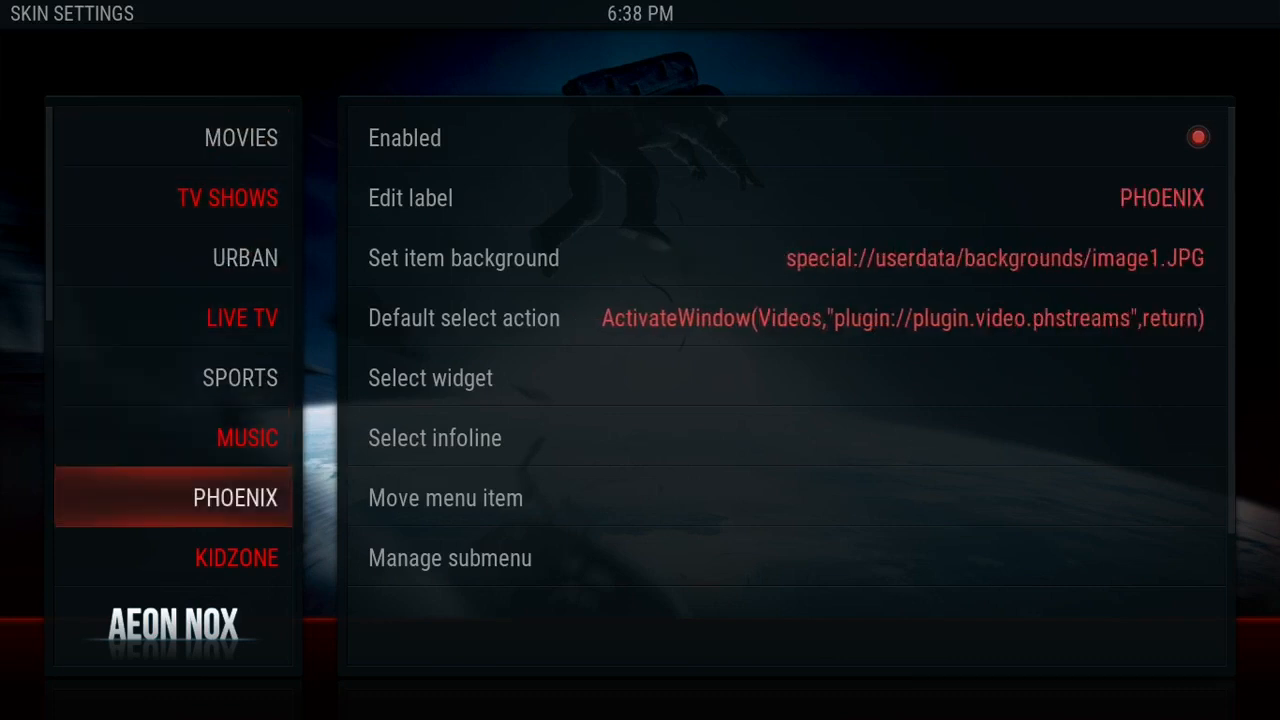
pyautogui.press('Down')
pyautogui.press('Down')
pyautogui.press('Down')
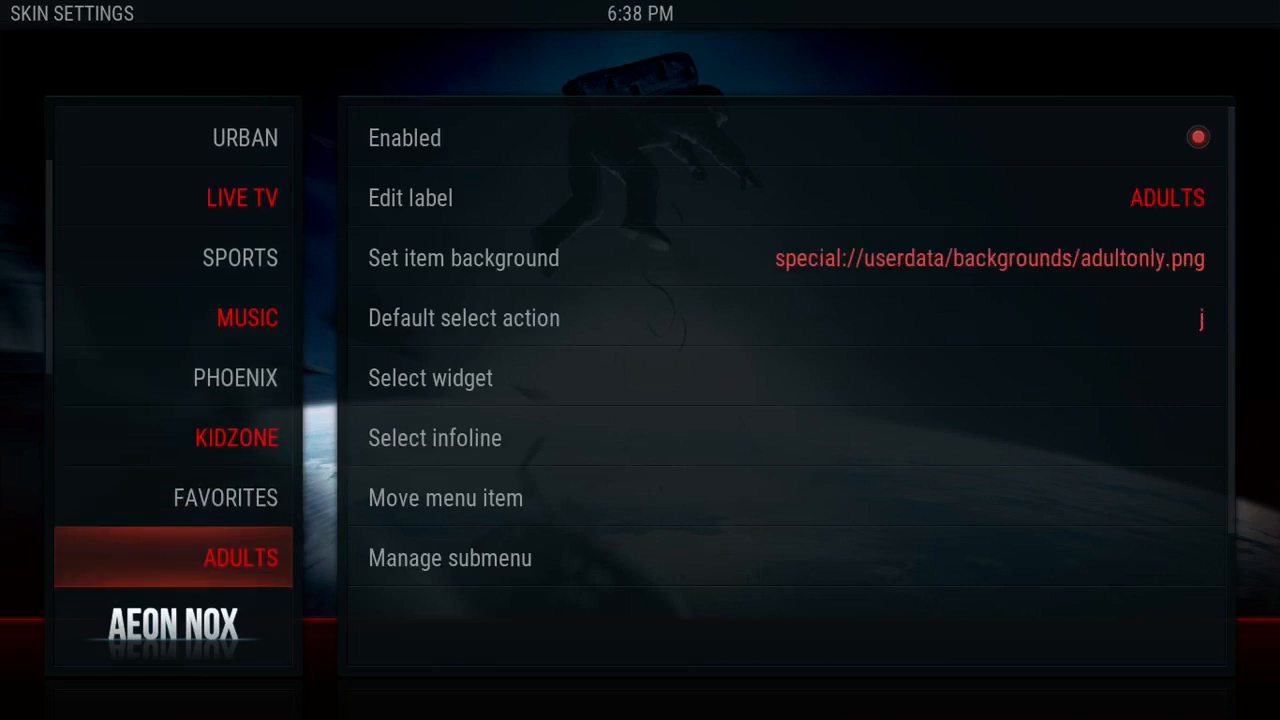
pyautogui.press('Down')
pyautogui.press('Down')
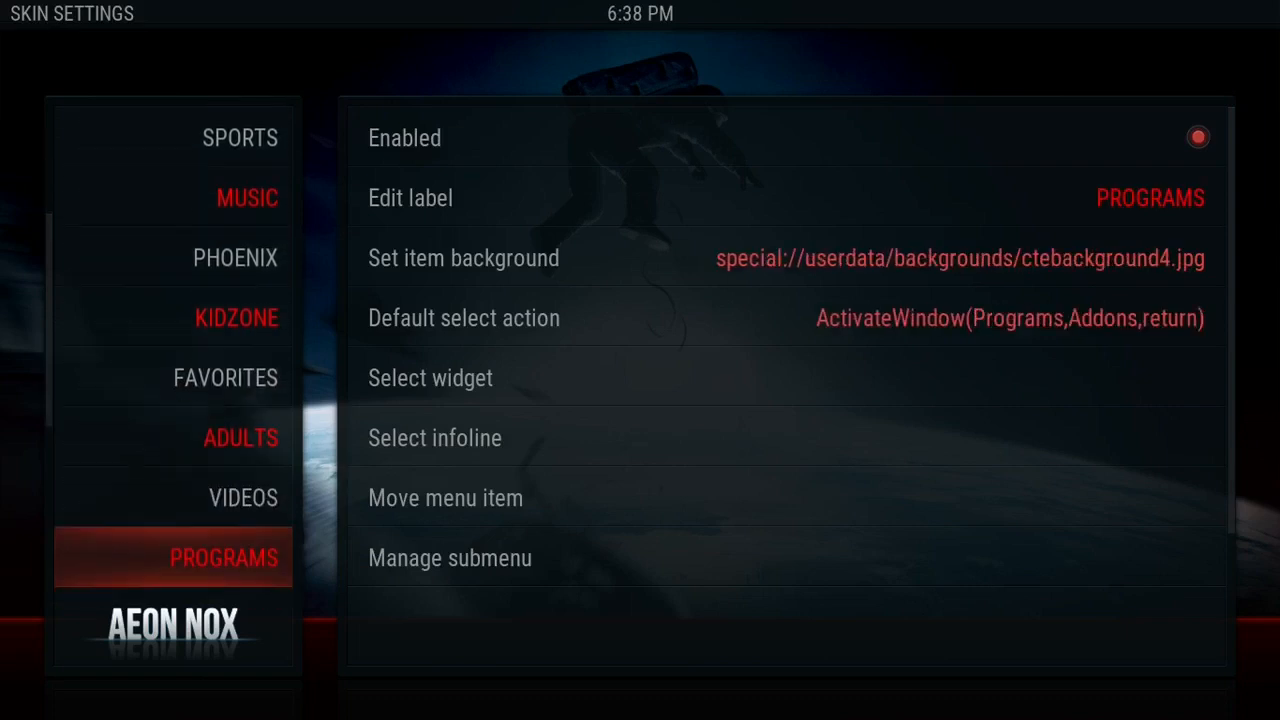
pyautogui.press('Down')
pyautogui.press('Down')
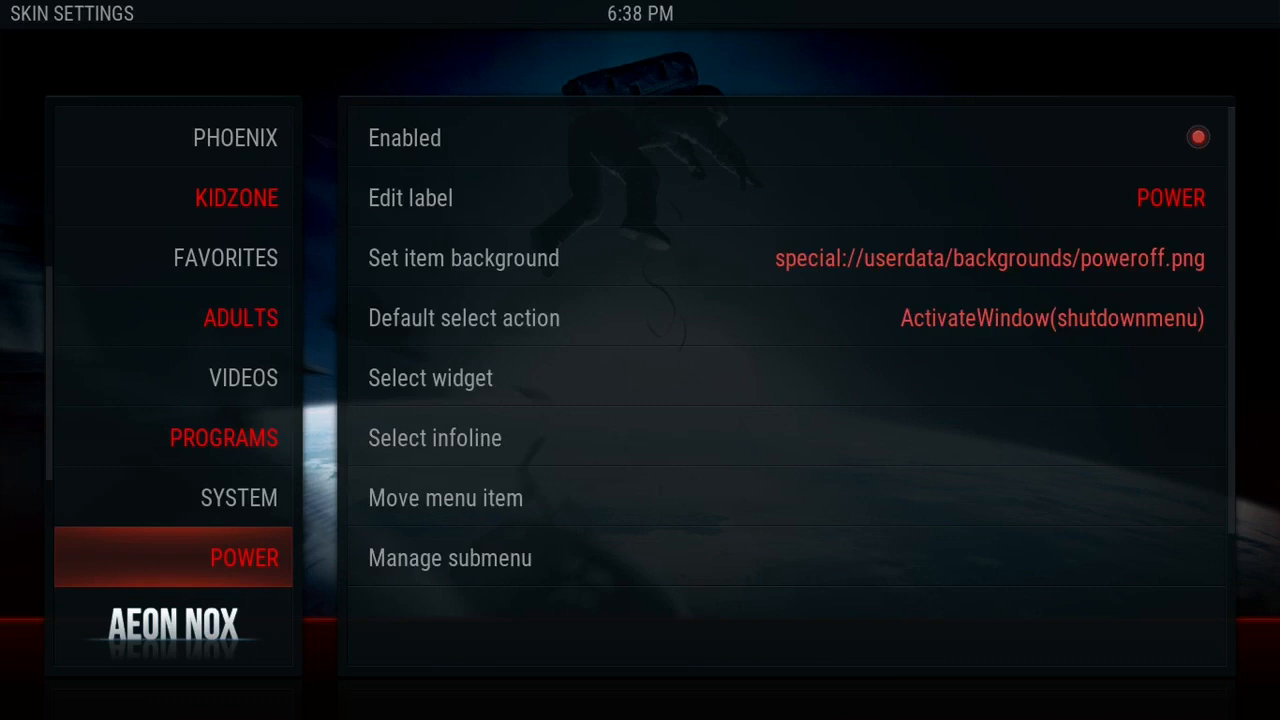
pyautogui.press('Down')
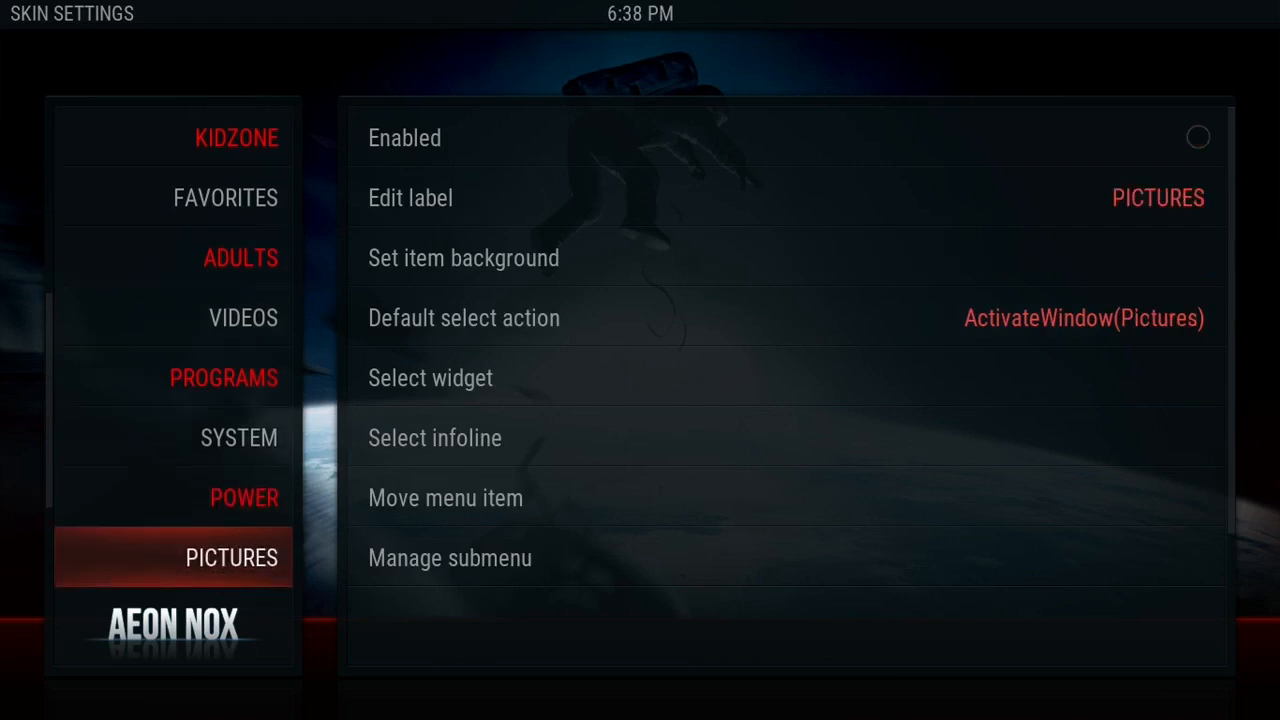
# Disable the FAVOURITES main menu item.
pyautogui.press('Down')
pyautogui.press('Right')
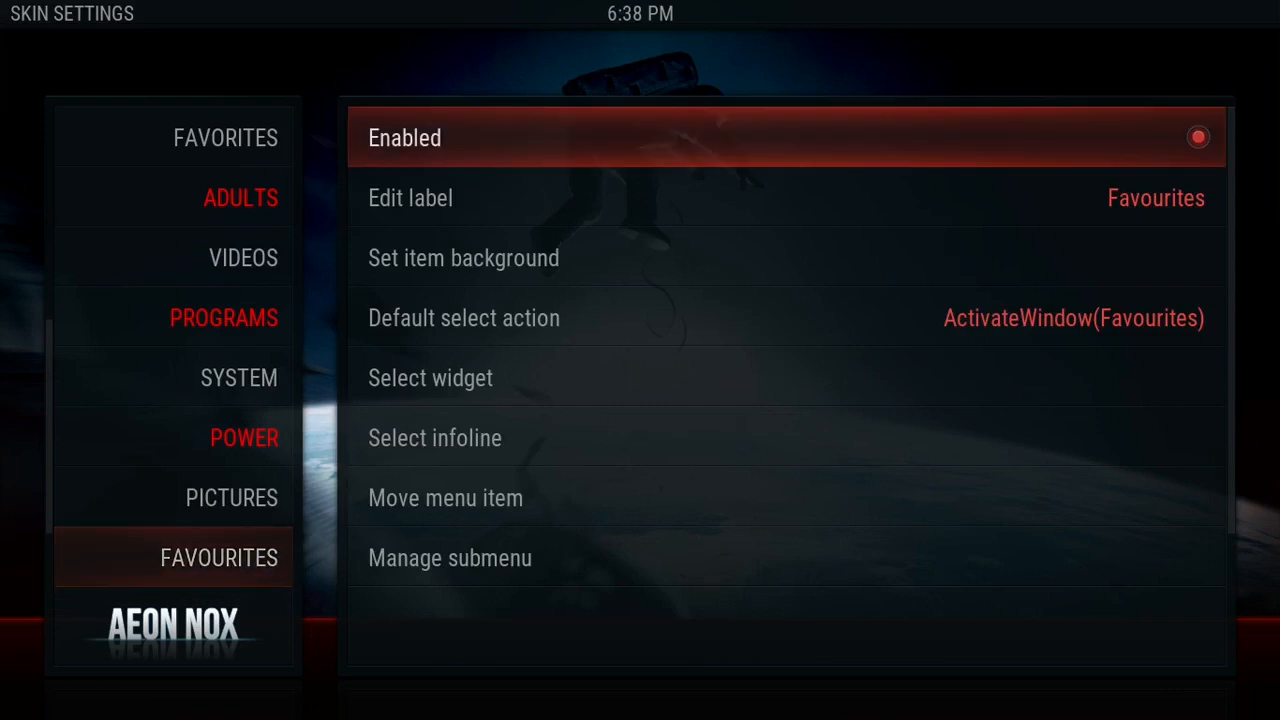
pyautogui.press('Return')
pyautogui.press('Left')
# Disable the SYSTEM main menu item and return to the home menu.
pyautogui.press('Down')
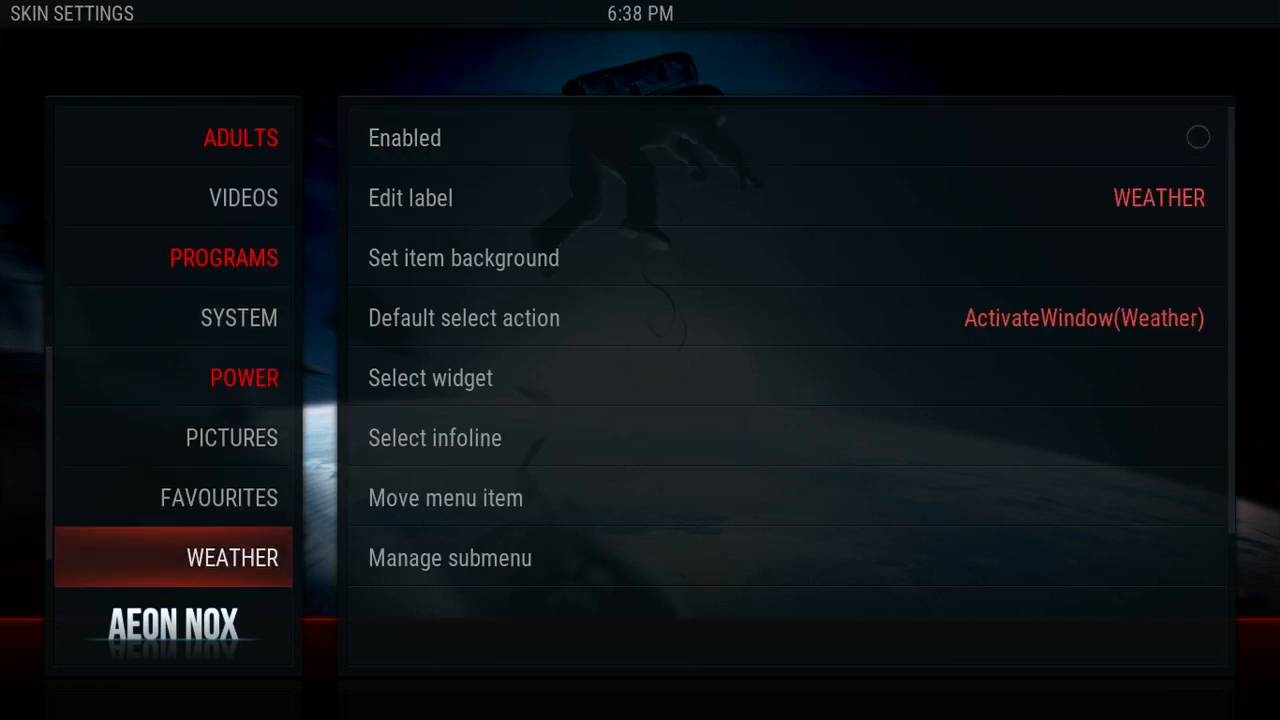
pyautogui.press('Down')
pyautogui.press('Down')
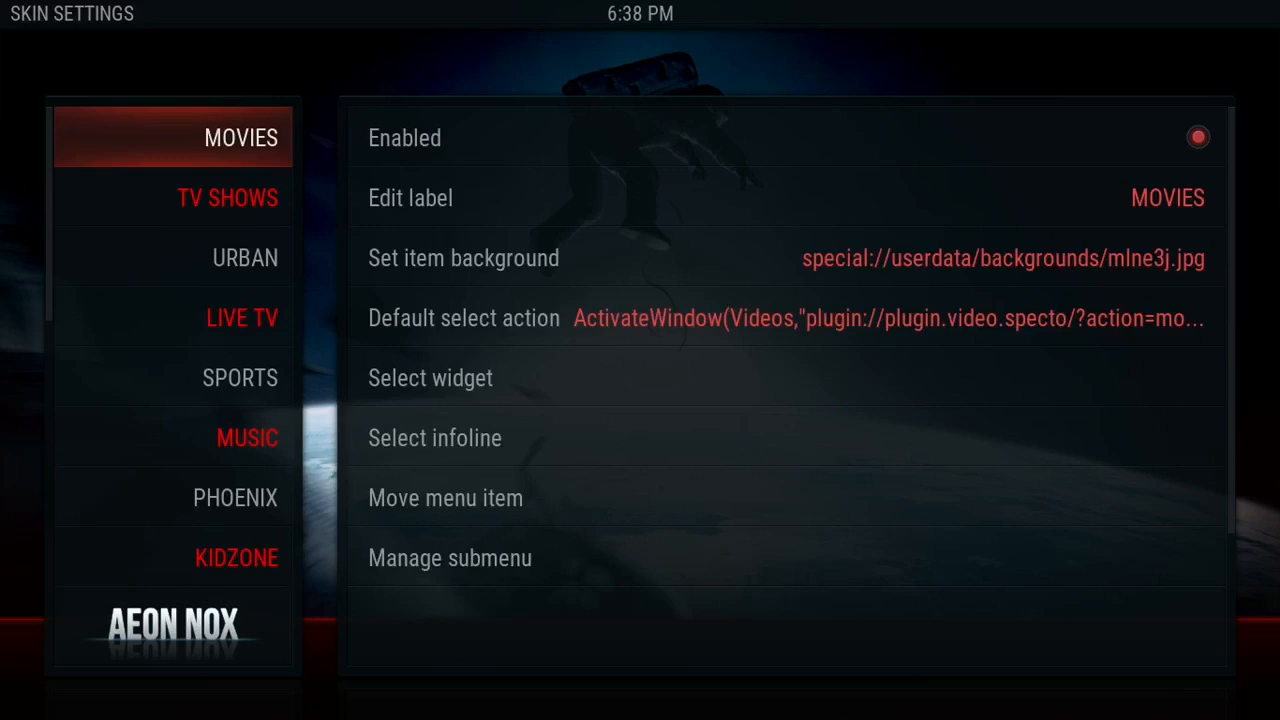
pyautogui.press('Down')
pyautogui.press('Down')
pyautogui.press('Down')
pyautogui.press('Down')
pyautogui.press('Down')
pyautogui.press('Down')
pyautogui.press('Down')
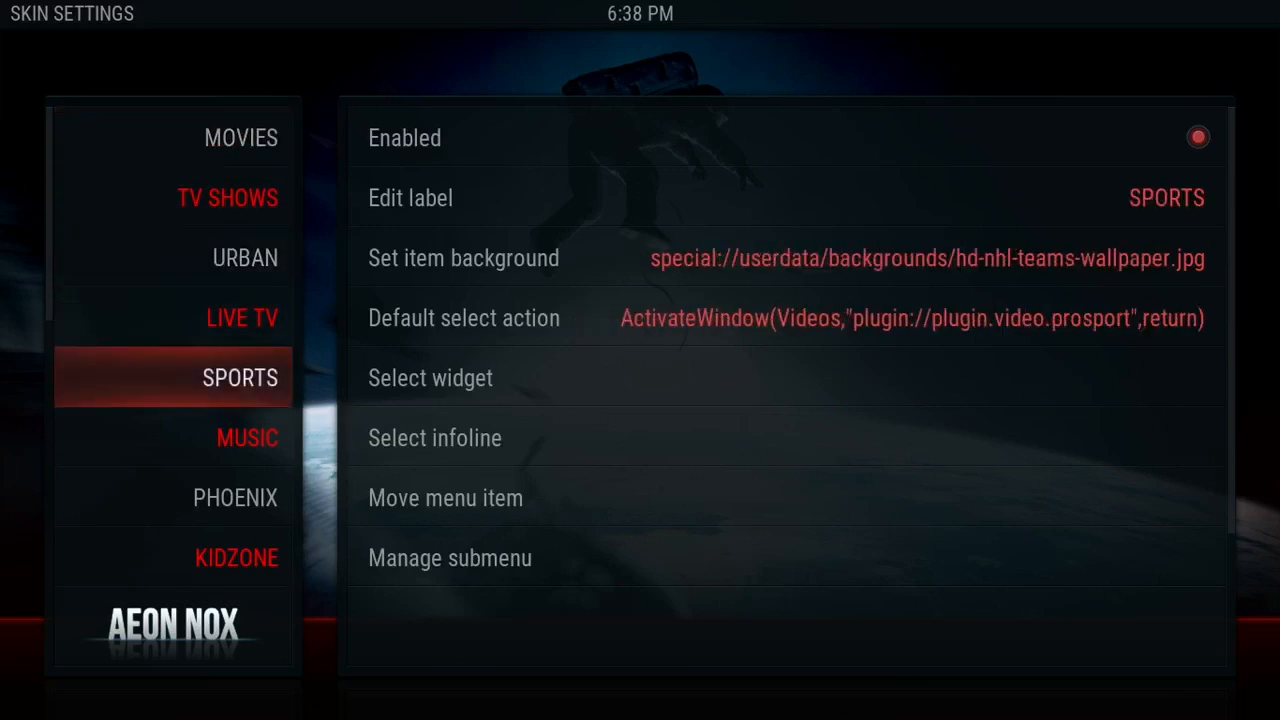
pyautogui.press('Down')
pyautogui.press('Down')
pyautogui.press('Down')
pyautogui.press('Down')
pyautogui.press('Down')
pyautogui.press('Down')
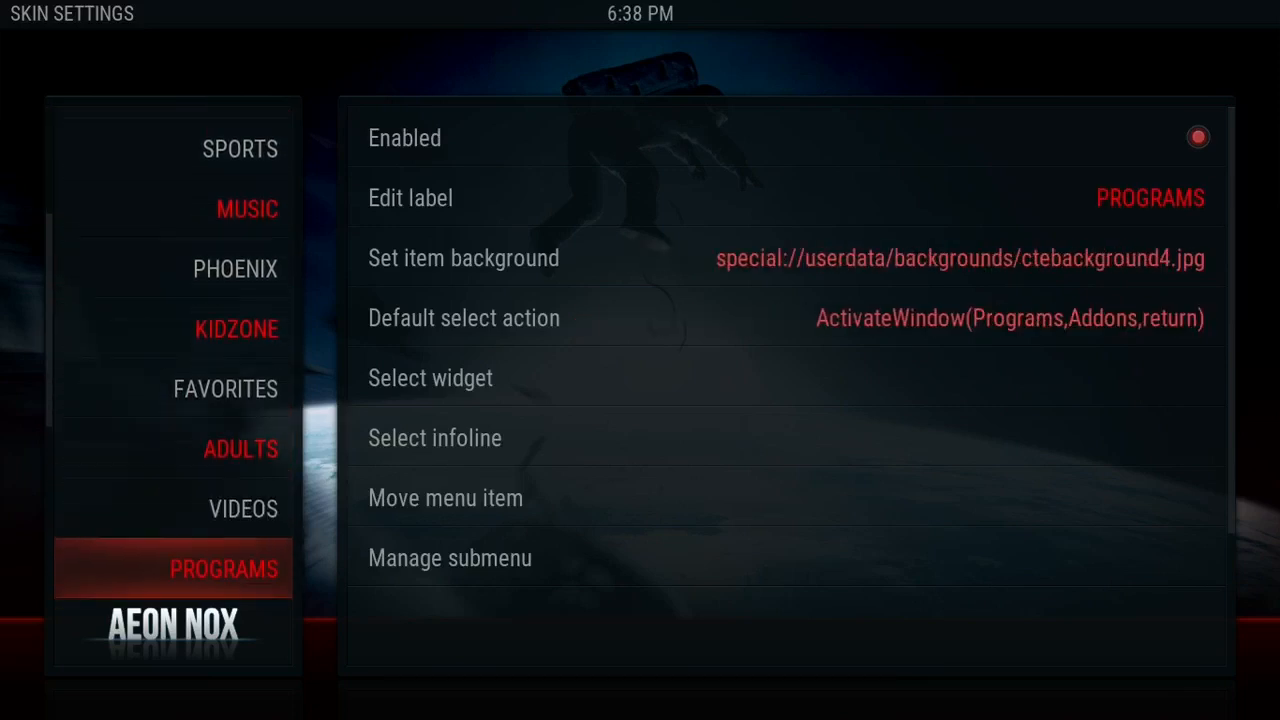
pyautogui.press('Up')
pyautogui.press('Right')
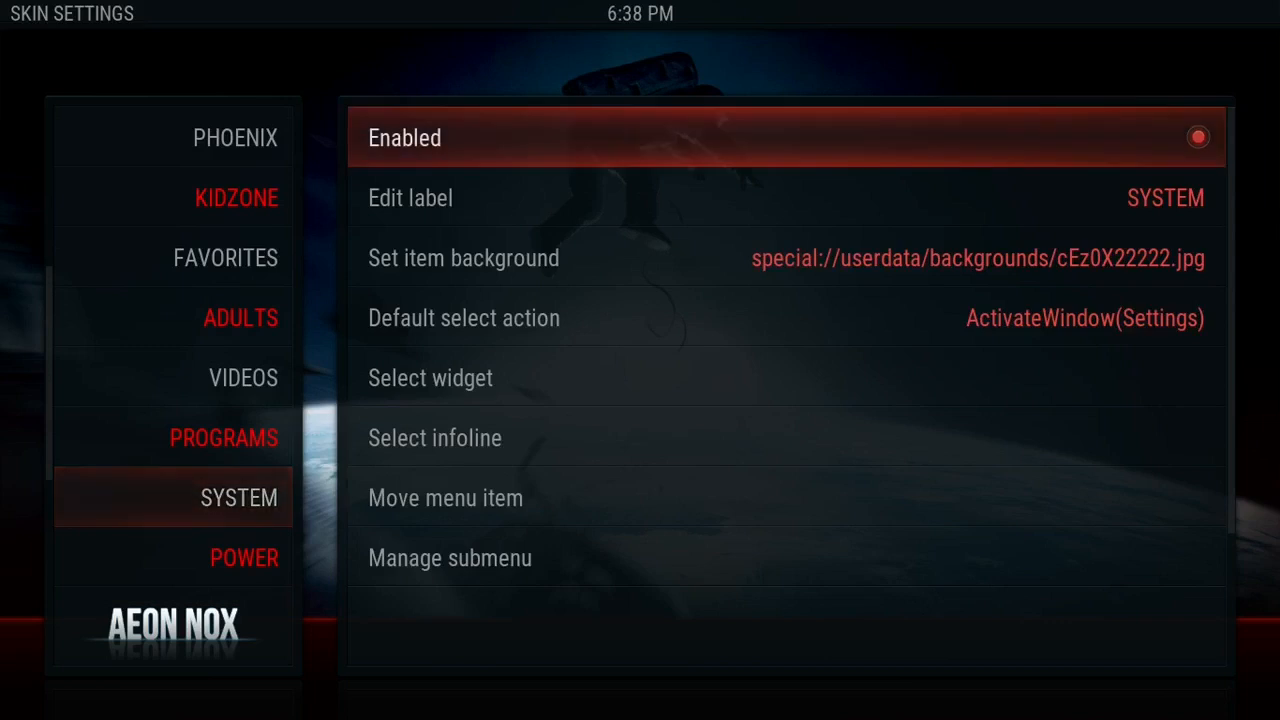
pyautogui.press('Return')
pyautogui.press('Escape')
pyautogui.press('Escape')
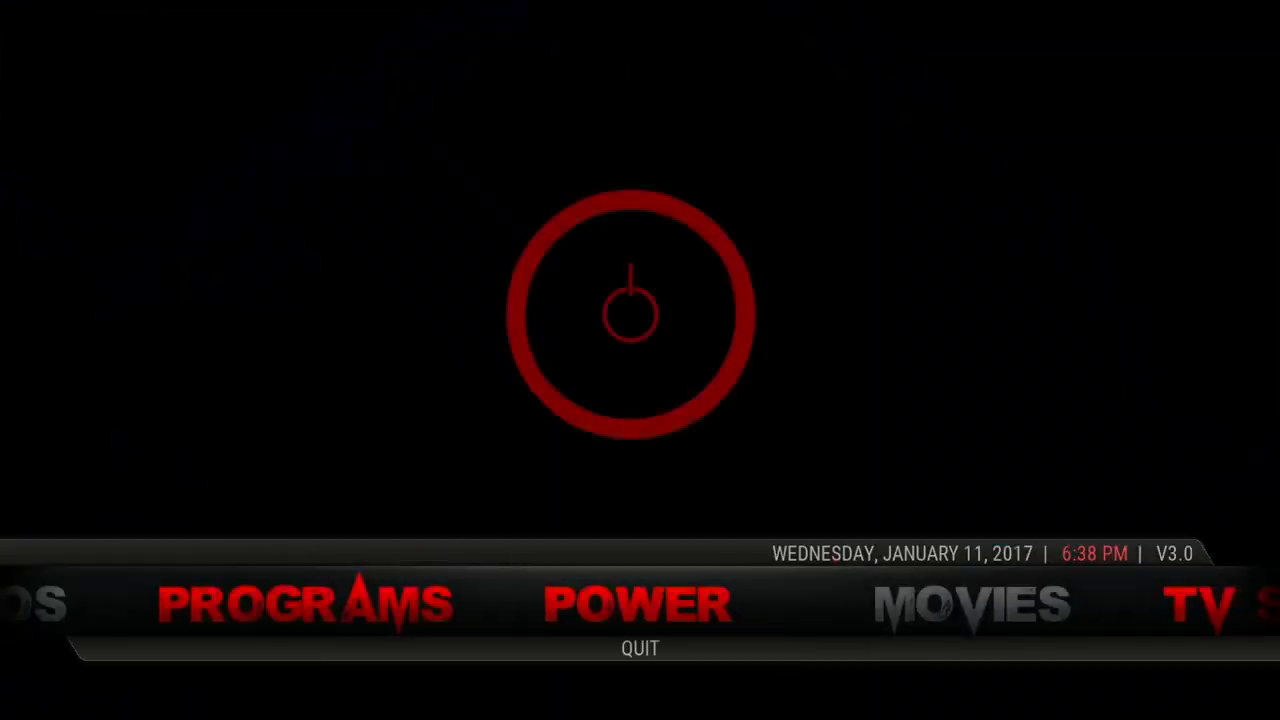
# Check the home menu around POWER, PROGRAMS and VIDEOS for the SYSTEM item.
pyautogui.press('Left')
pyautogui.press('Left')
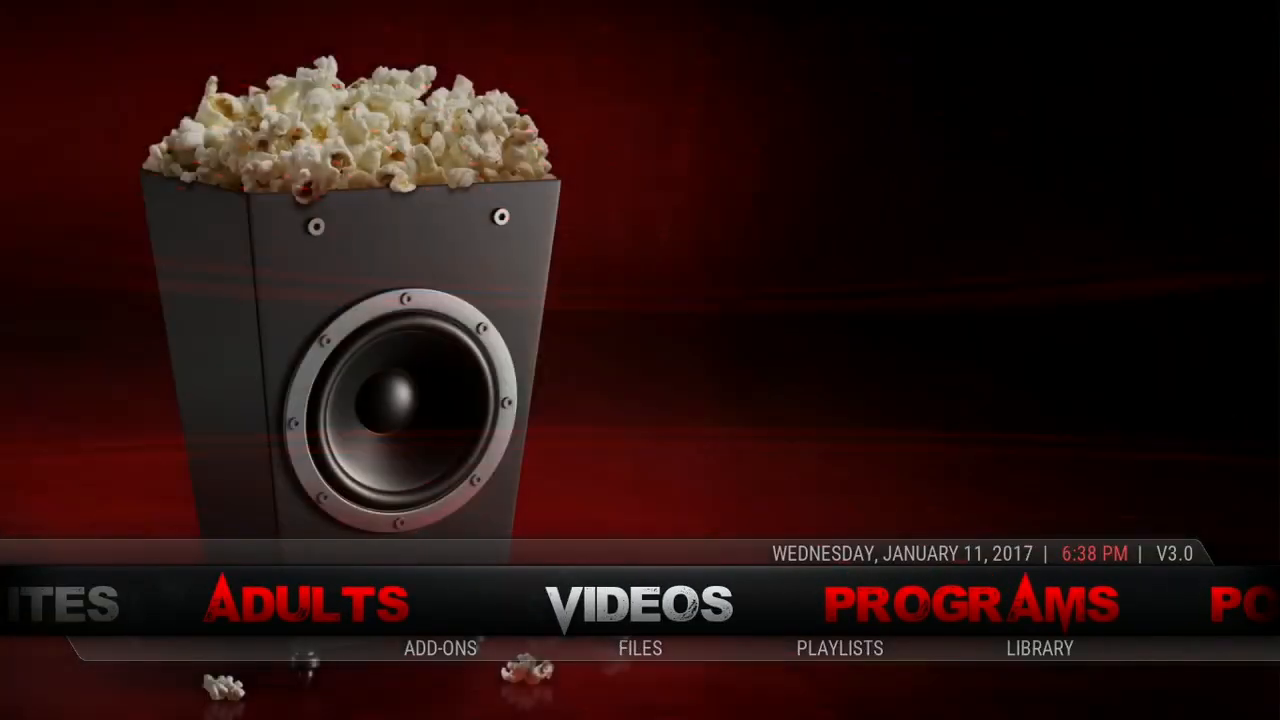
pyautogui.press('Left')
pyautogui.press('Left')
pyautogui.press('Right')
pyautogui.press('Right')
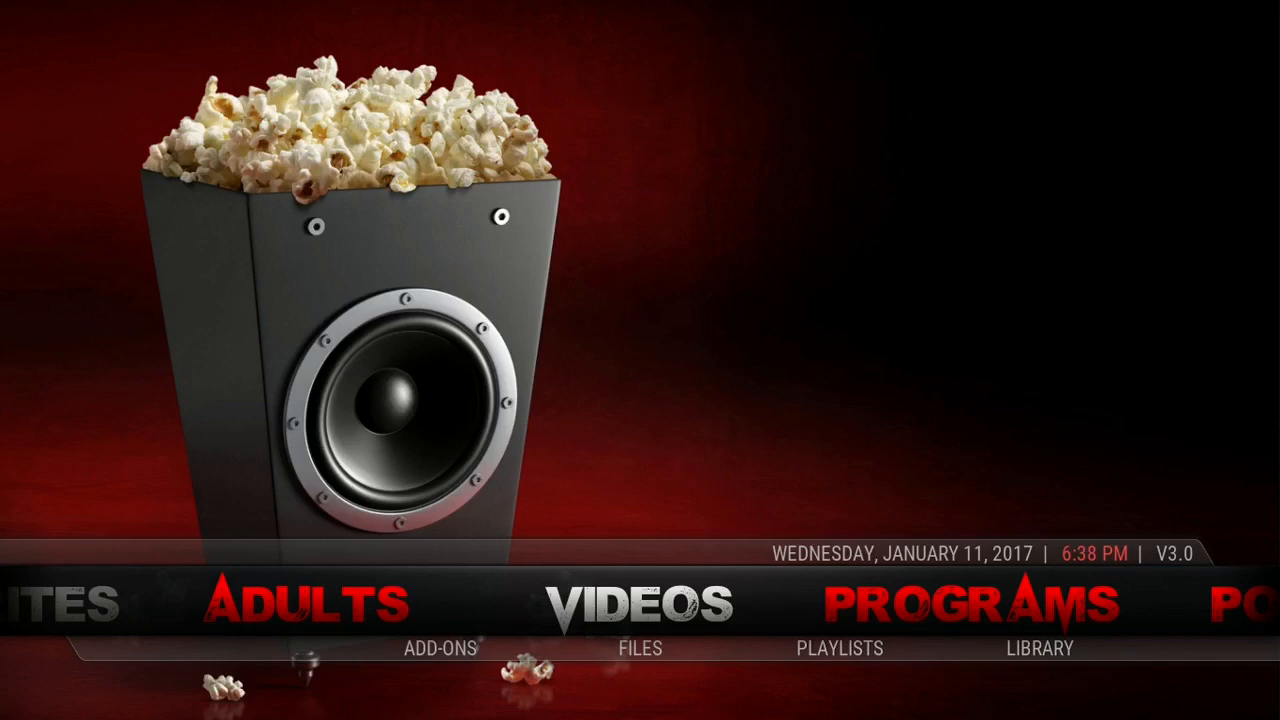
# Open the Aeon Nox main menu setup by way of Kodi's general settings and the Appearance skin settings.
pyautogui.press('c')
pyautogui.press('Down')
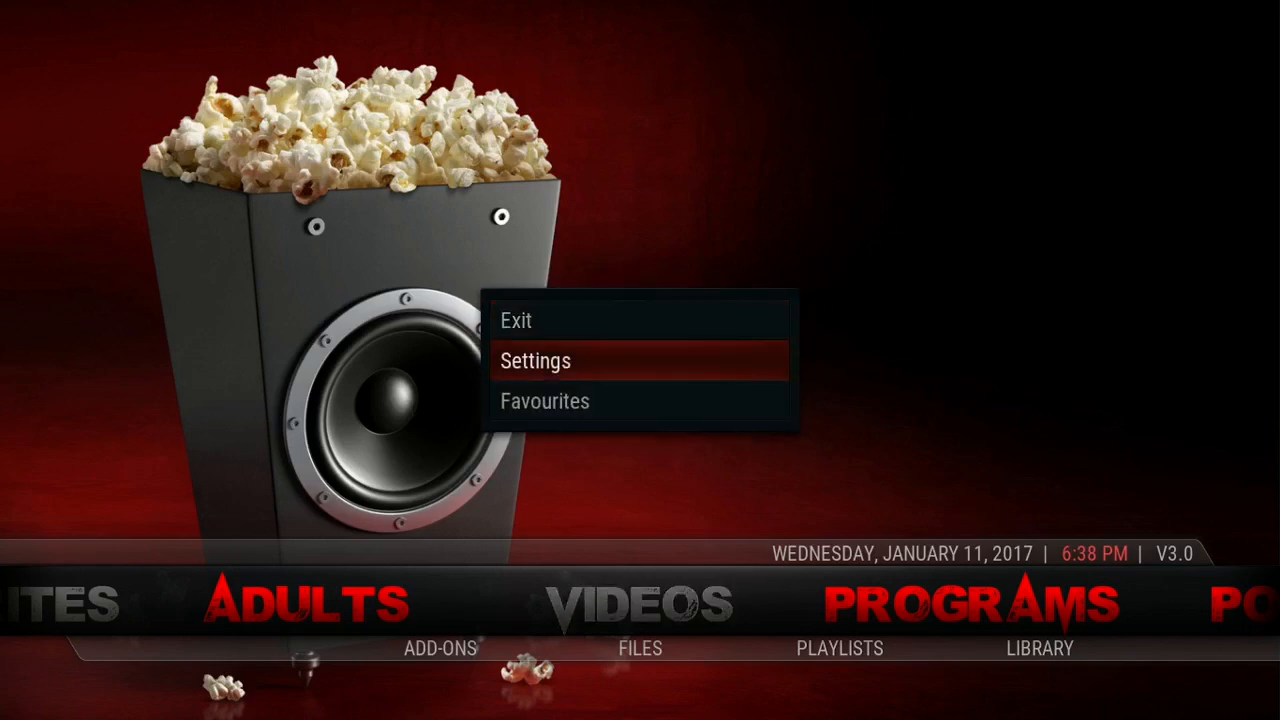
pyautogui.press('Return')
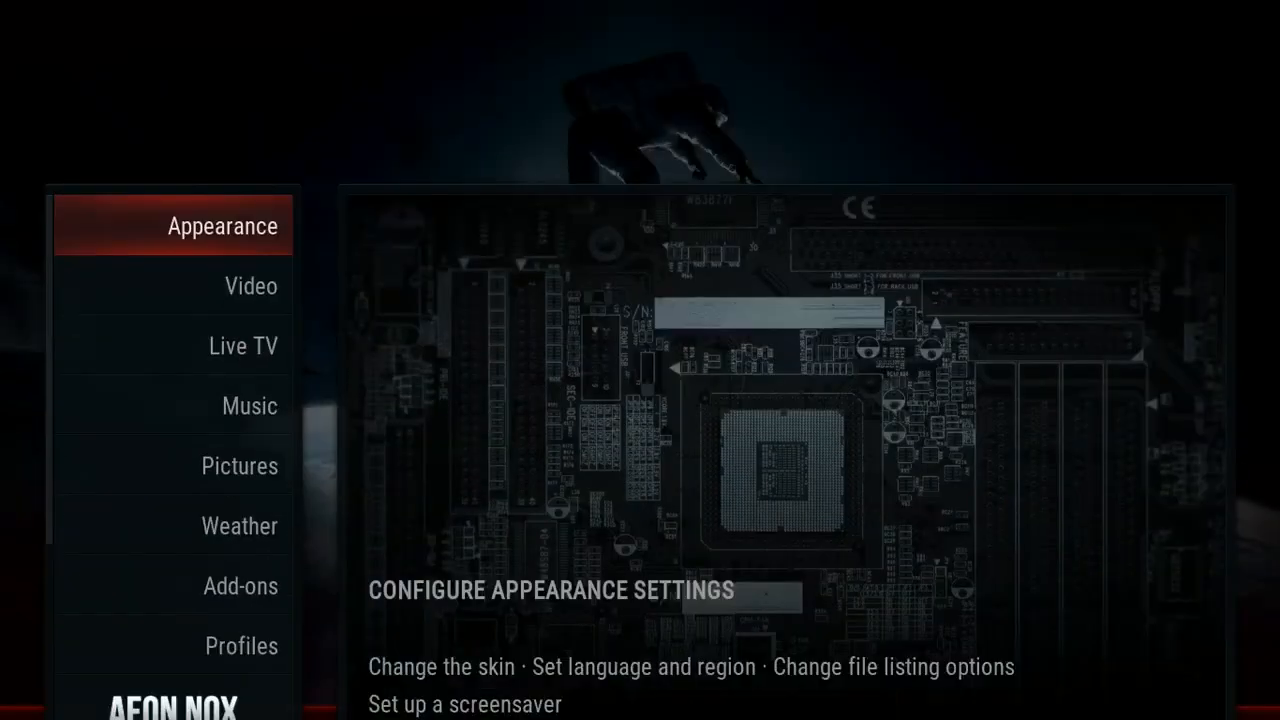
pyautogui.press('Return')
pyautogui.press('Right')
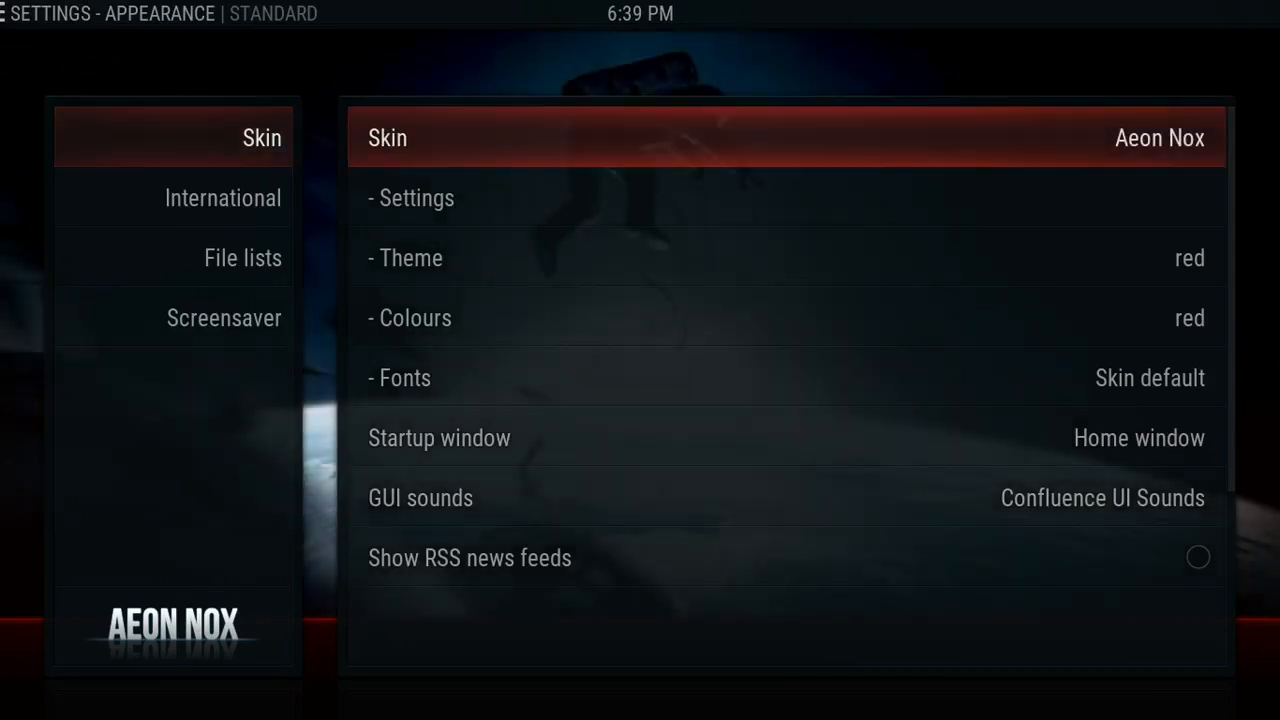
pyautogui.press('Down')
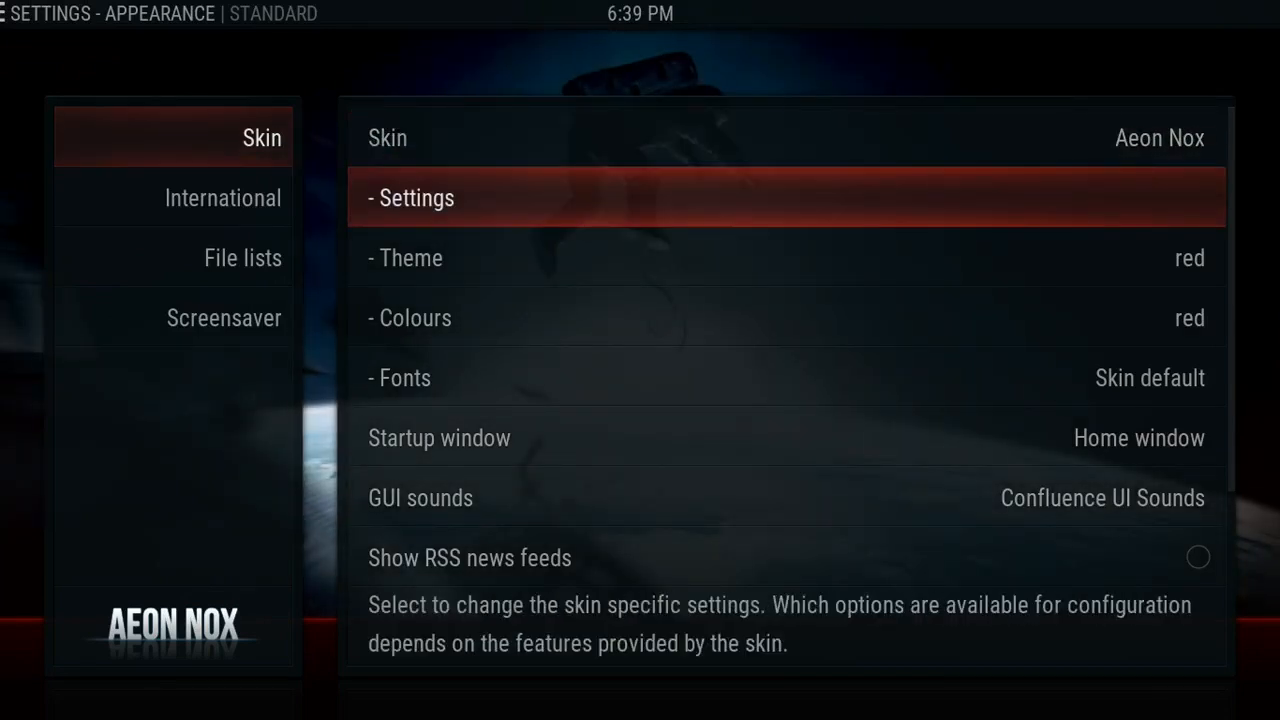
pyautogui.press('Return')
pyautogui.press('Right')
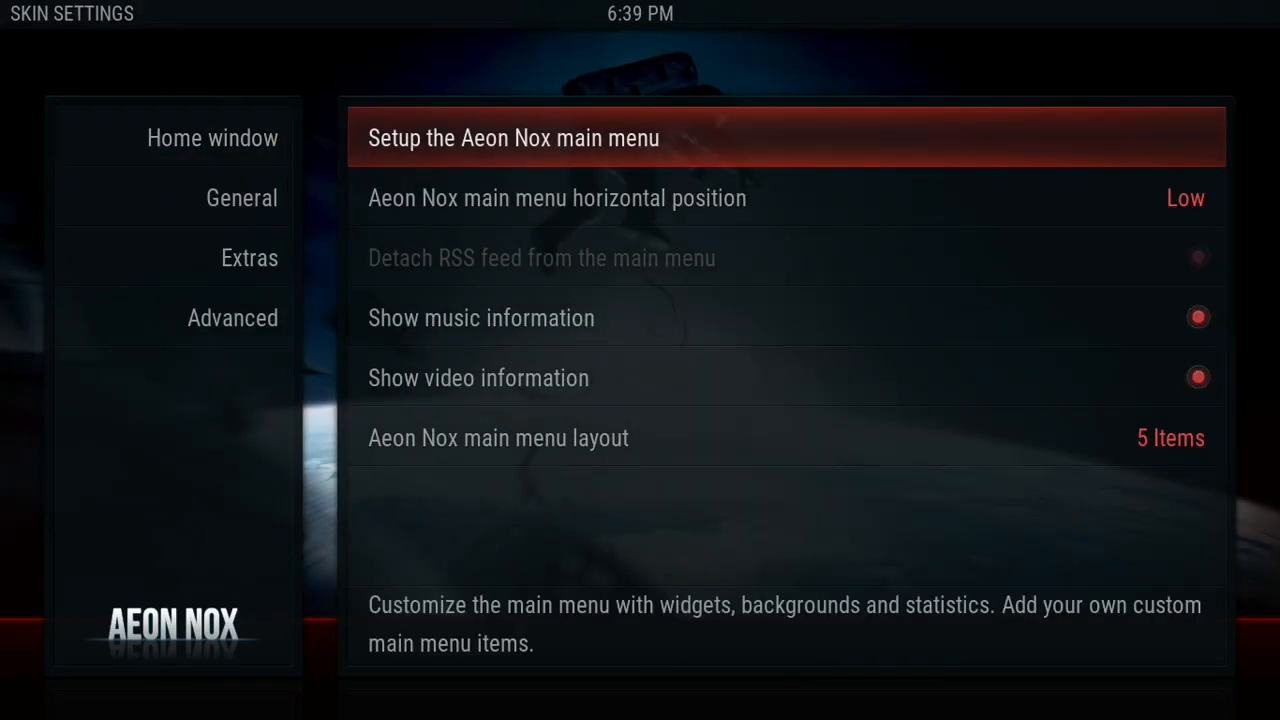
pyautogui.press('Return')
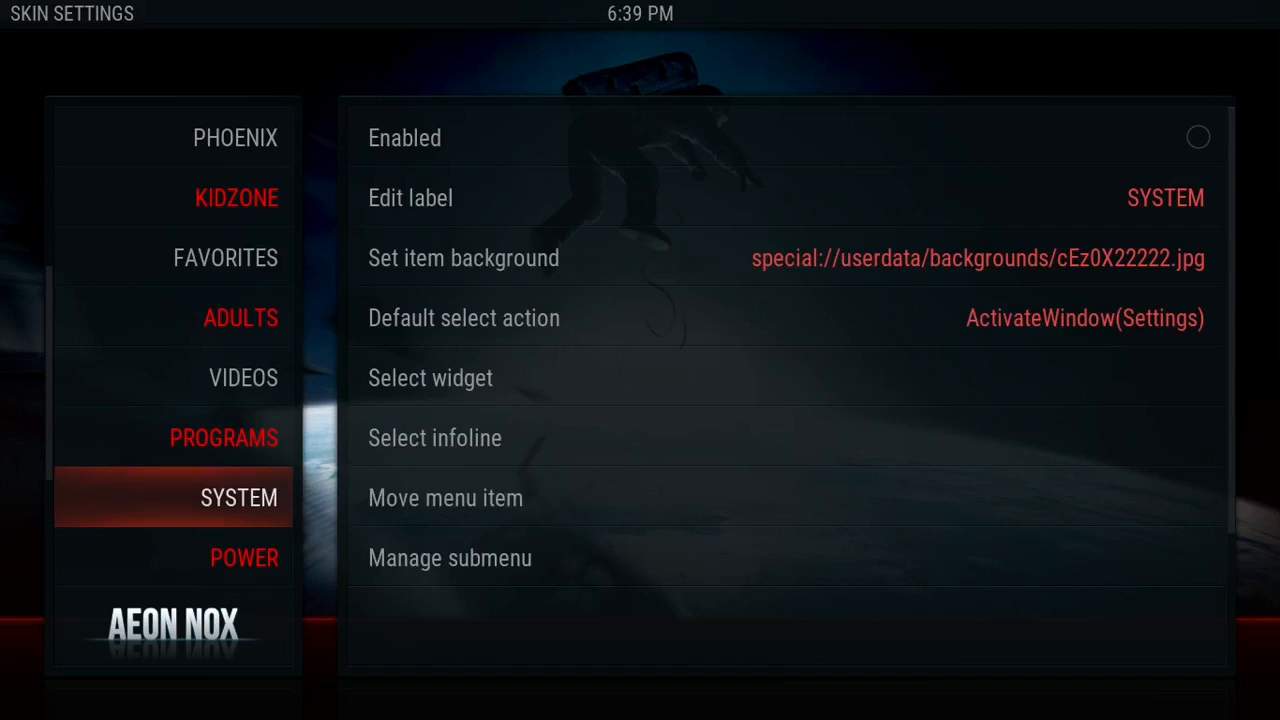
# Enable the SYSTEM main menu item again.
pyautogui.press('Up')
pyautogui.press('Up')
pyautogui.press('Down')
pyautogui.press('Down')
pyautogui.press('Right')
pyautogui.press('Return')
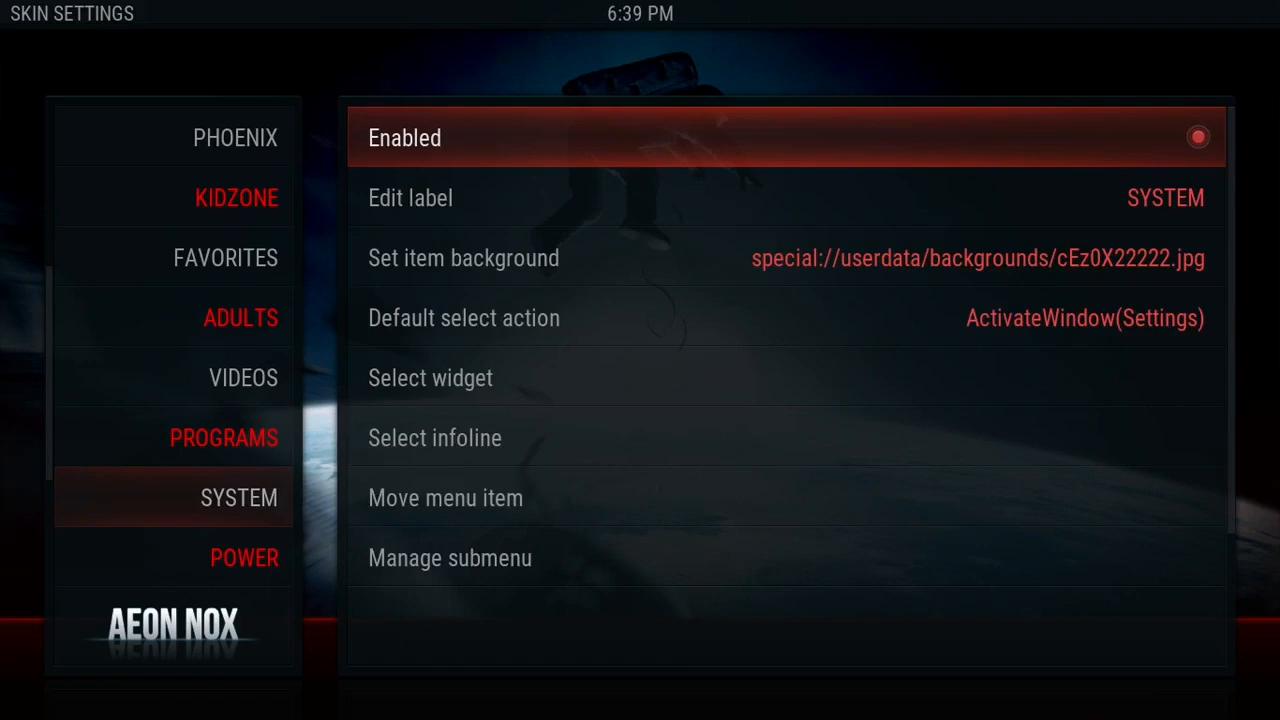
# Leave the settings and view the SYSTEM item in the home menu.
pyautogui.press('Escape')
pyautogui.press('Escape')
pyautogui.press('Escape')
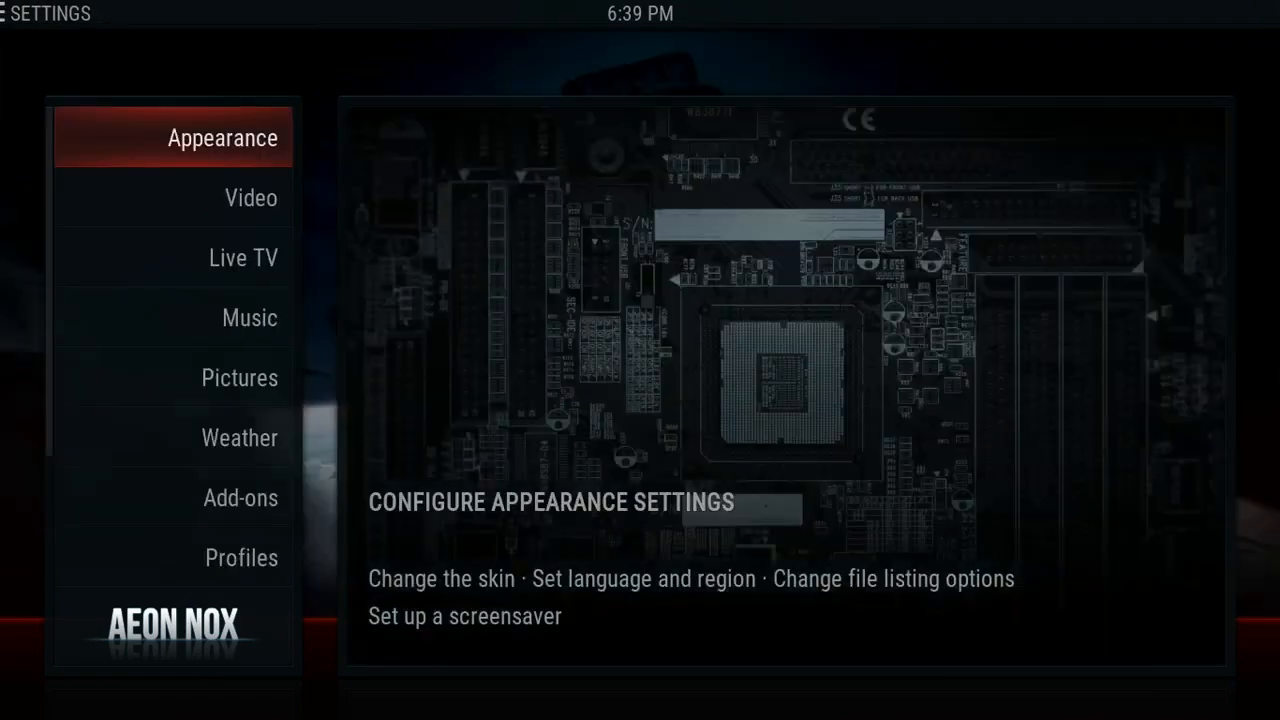
pyautogui.press('Escape')
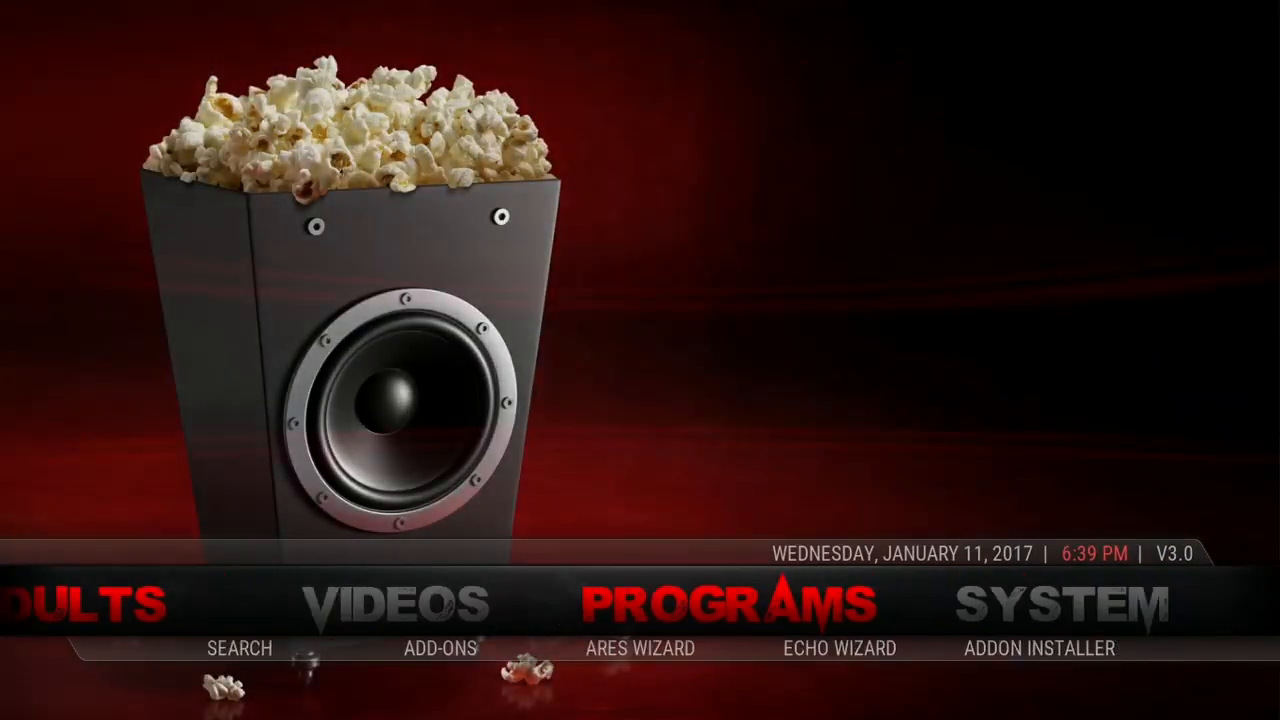
pyautogui.press('Right')
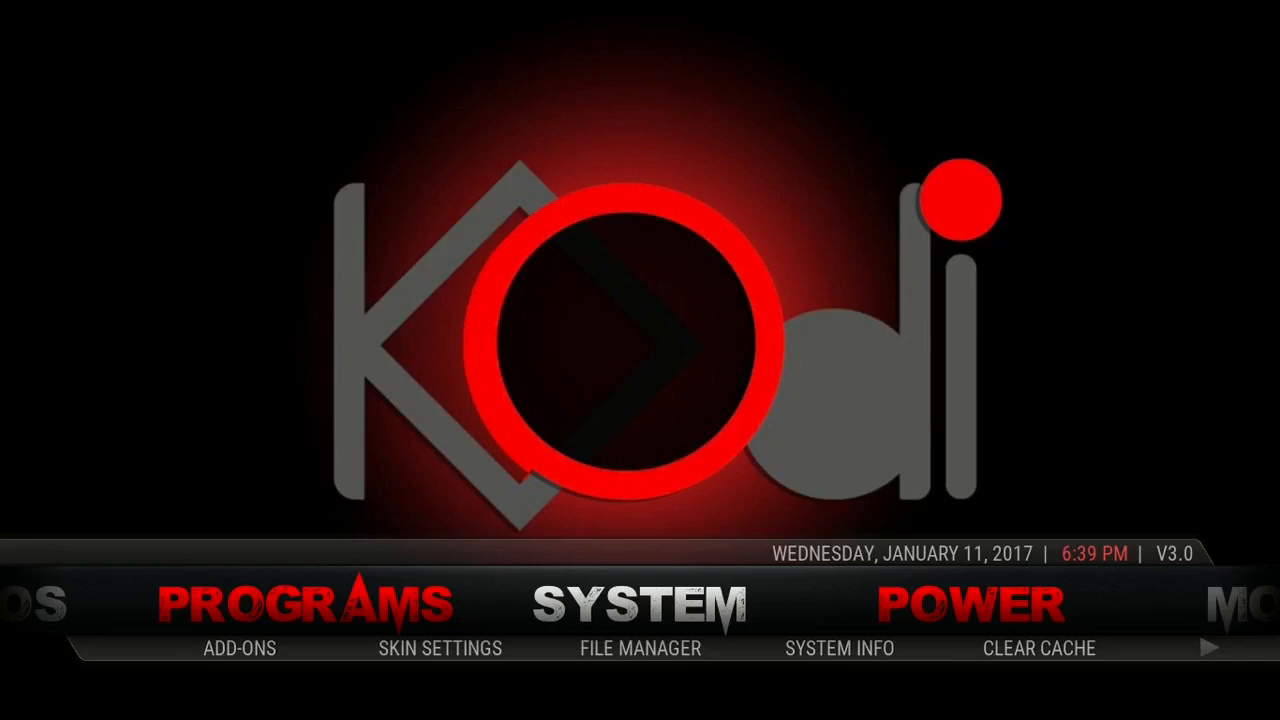
# Open the Aeon Nox main menu setup from the SYSTEM item's skin settings.
pyautogui.press('Down')
pyautogui.press('Left')
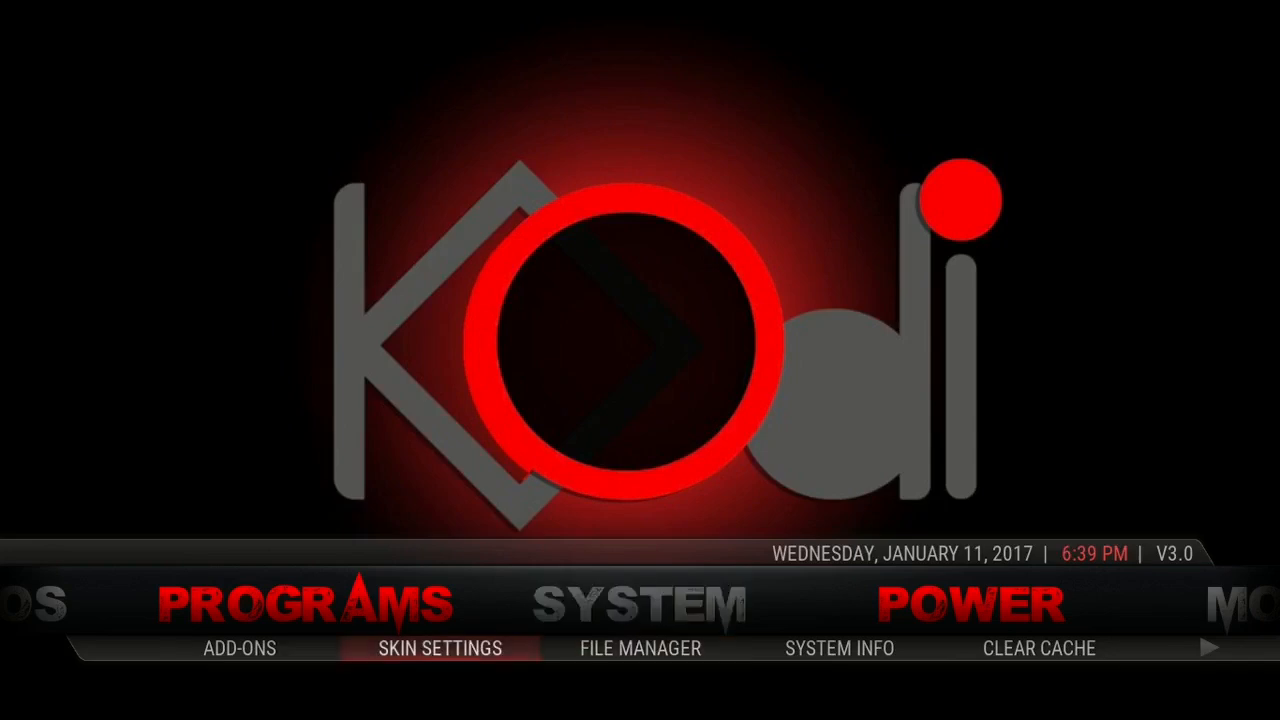
pyautogui.press('Return')
pyautogui.press('Right')
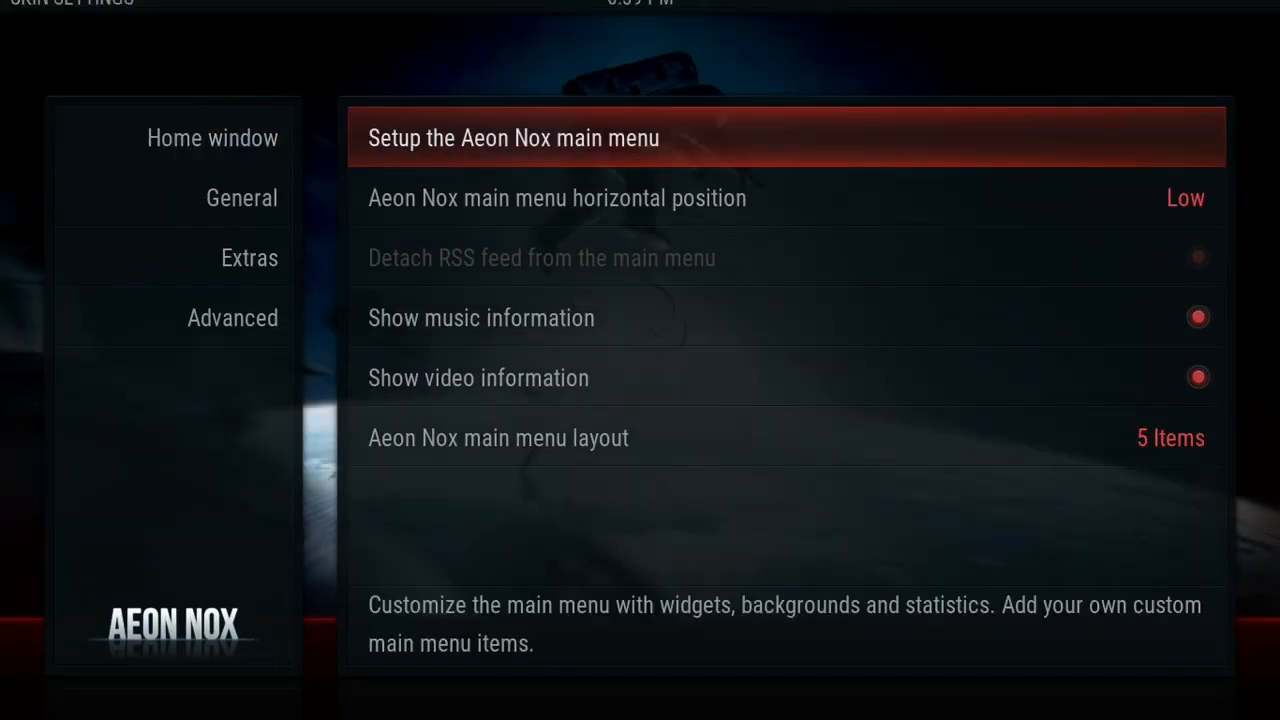
pyautogui.press('Return')
# Change the colour tag in the TV SHOWS main menu item's label to yellow.
pyautogui.press('Up')
pyautogui.press('Up')
pyautogui.press('Up')
pyautogui.press('Up')
pyautogui.press('Up')
pyautogui.press('Up')
pyautogui.press('Up')
pyautogui.press('Up')
pyautogui.press('Up')
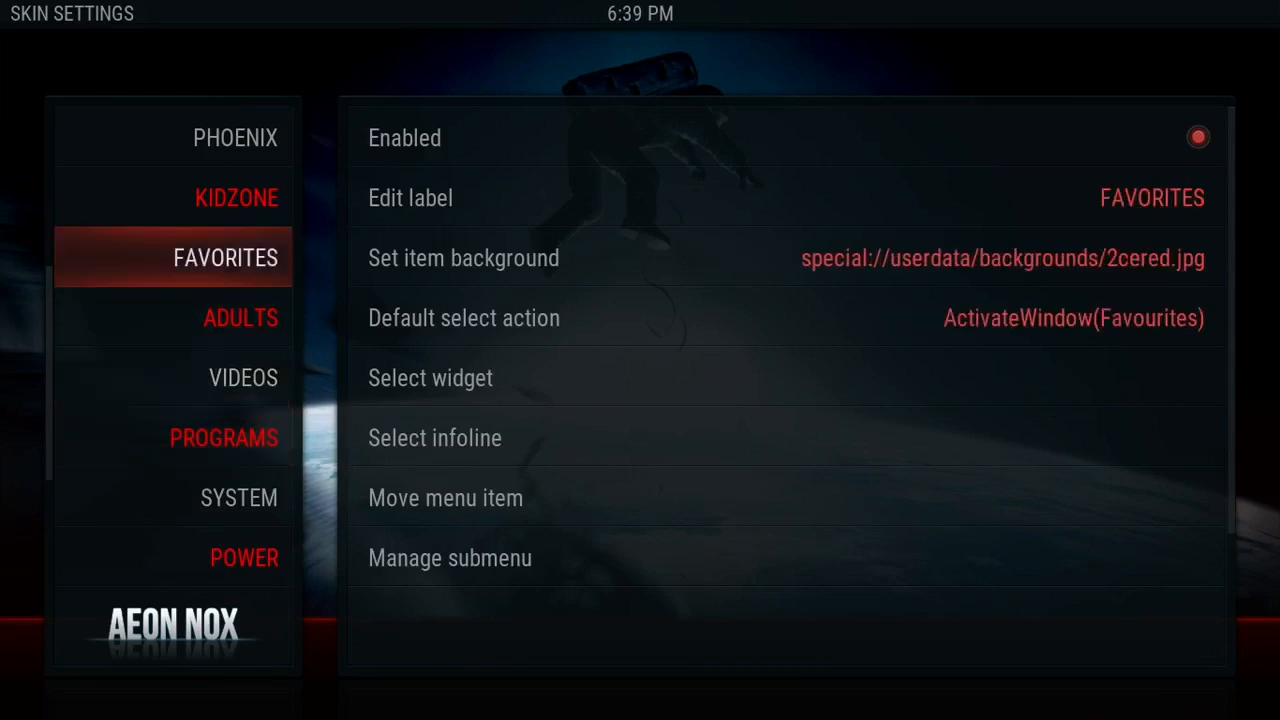
pyautogui.press('Up')
pyautogui.press('Up')
pyautogui.press('Up')
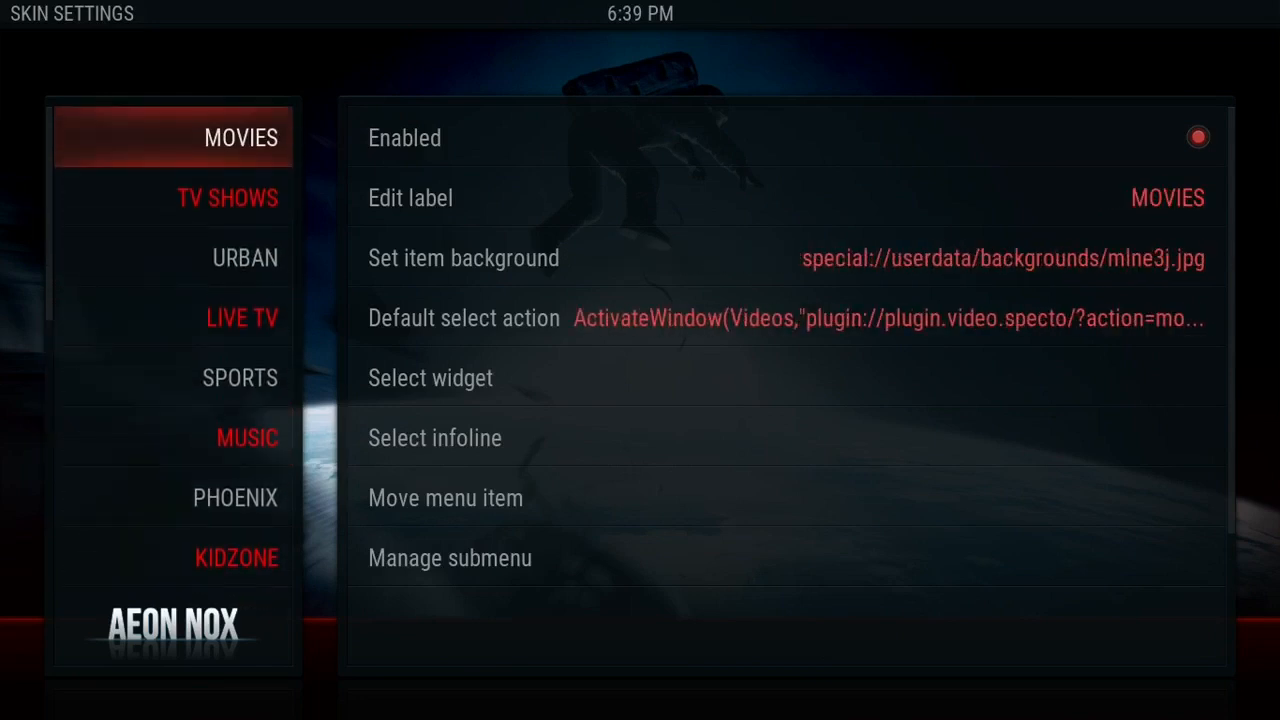
pyautogui.press('Down')
pyautogui.press('Right')
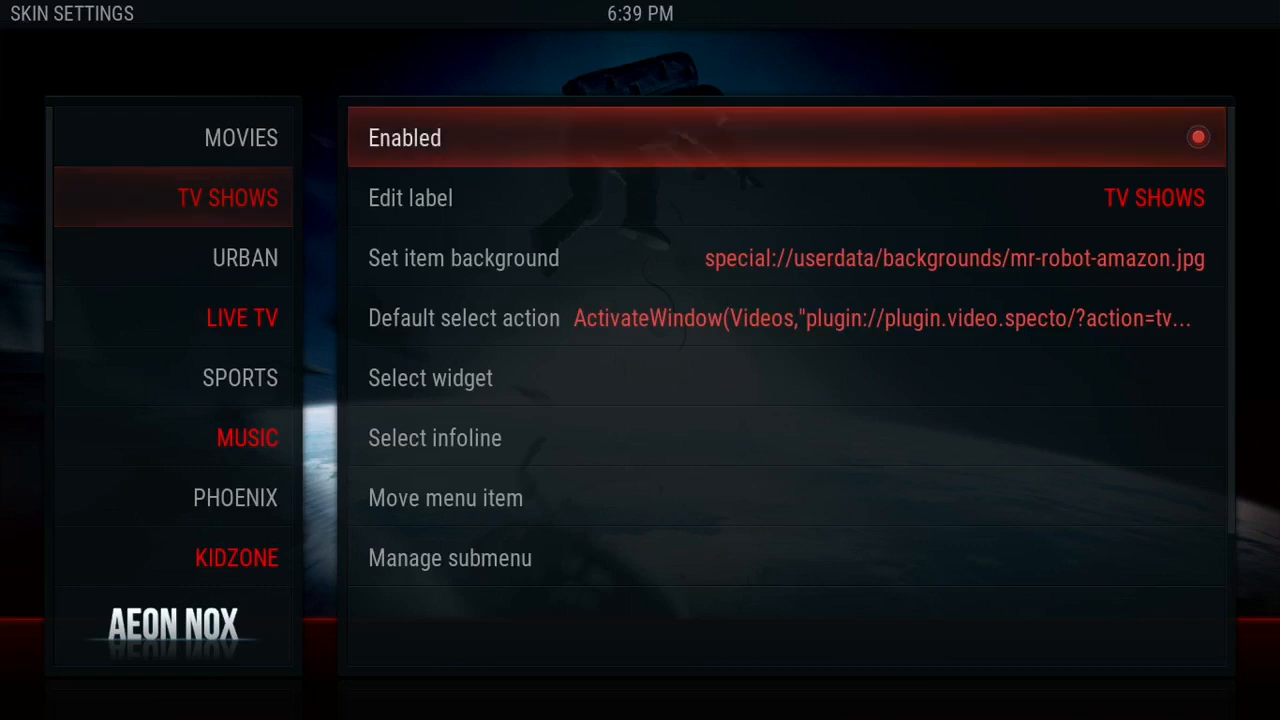
pyautogui.press('Down')
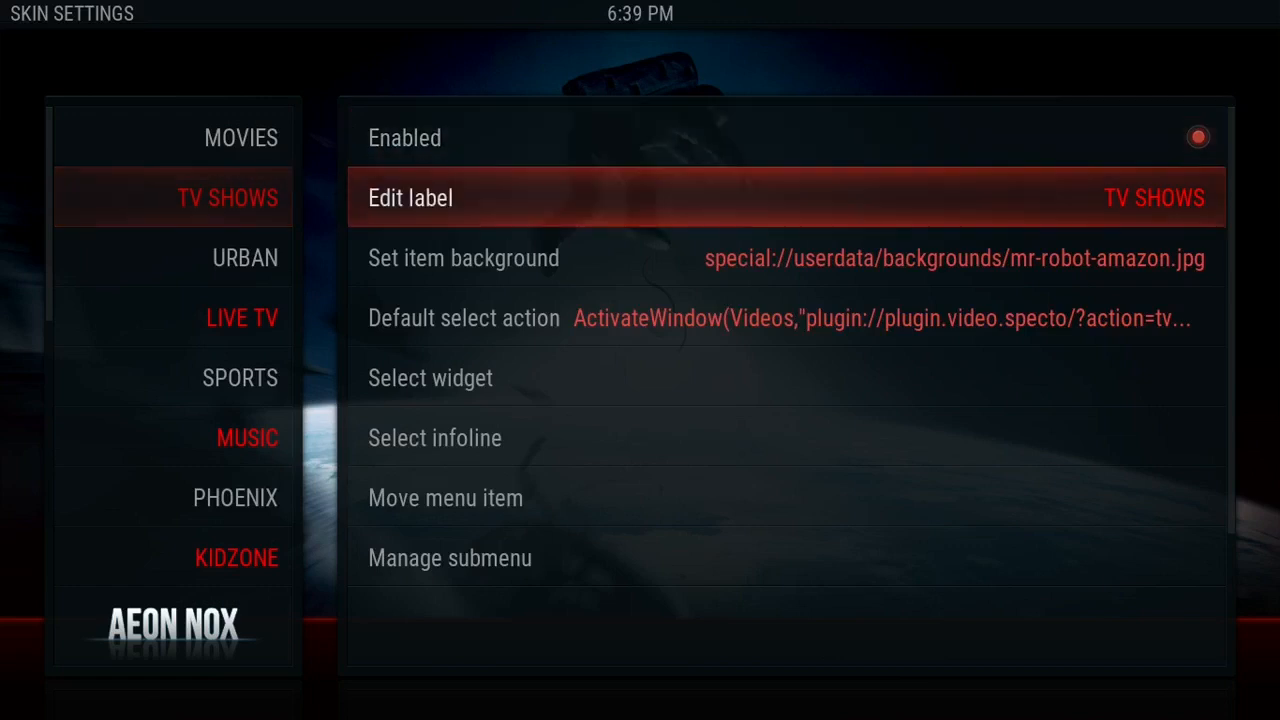
pyautogui.press('Return')
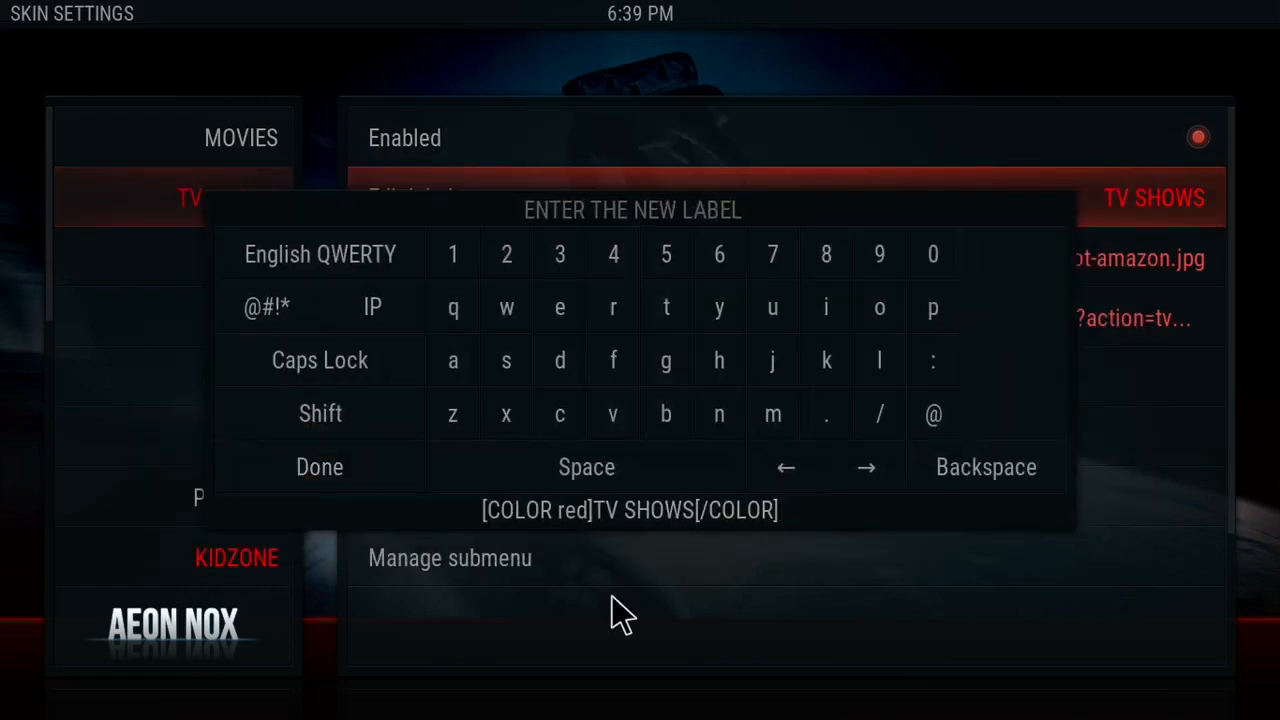
pyautogui.press('Left')
pyautogui.press('Left')
pyautogui.press('Left')
pyautogui.press('Left')
pyautogui.press('Left')
pyautogui.press('Left')
pyautogui.press('Left')
pyautogui.press('Left')
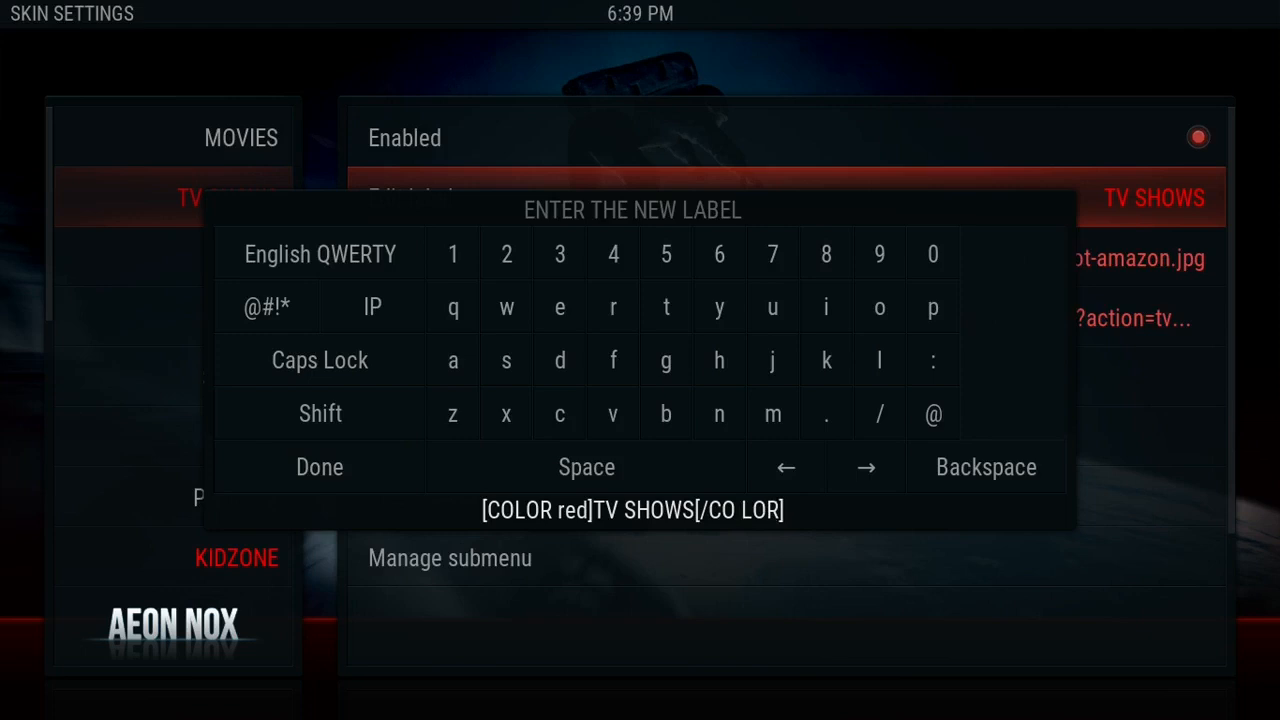
pyautogui.press('Left')
pyautogui.press('Left')
pyautogui.press('Left')
pyautogui.press('Left')
pyautogui.press('Left')
pyautogui.press('Left')
pyautogui.press('Left')
pyautogui.press('Left')
pyautogui.press('Left')
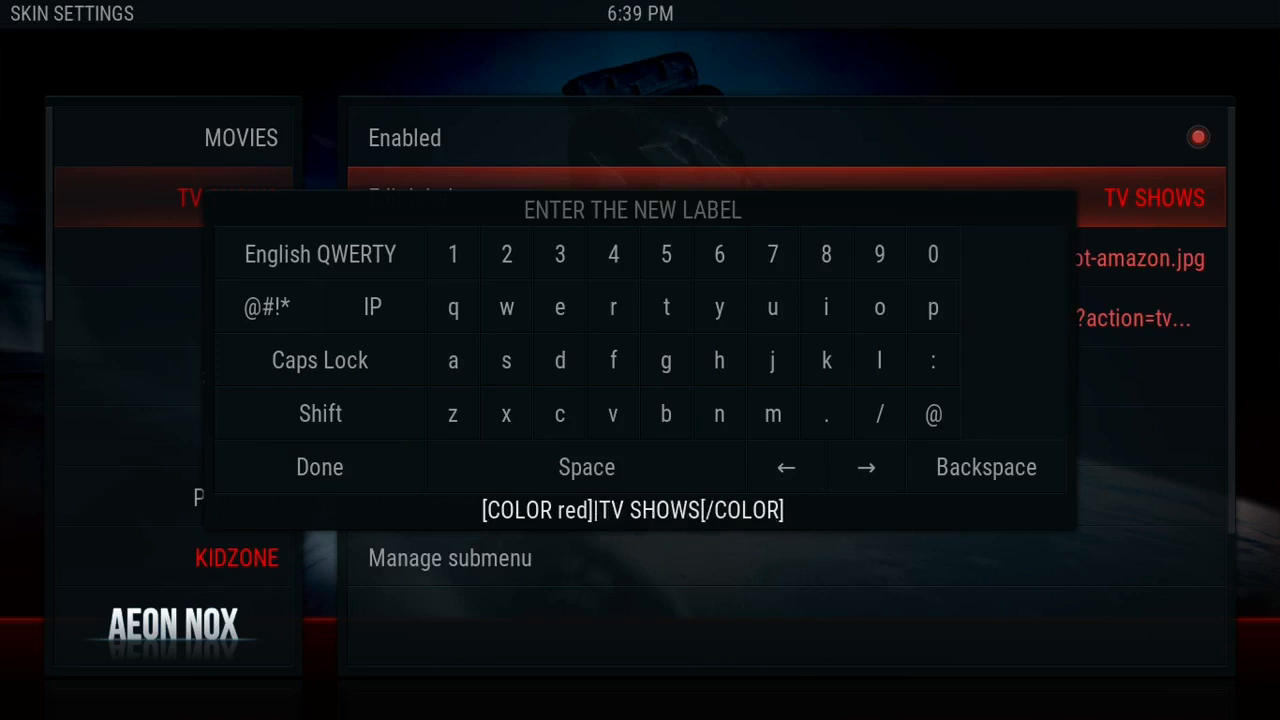
pyautogui.press('BackSpace')
pyautogui.press('BackSpace')
pyautogui.press('BackSpace')
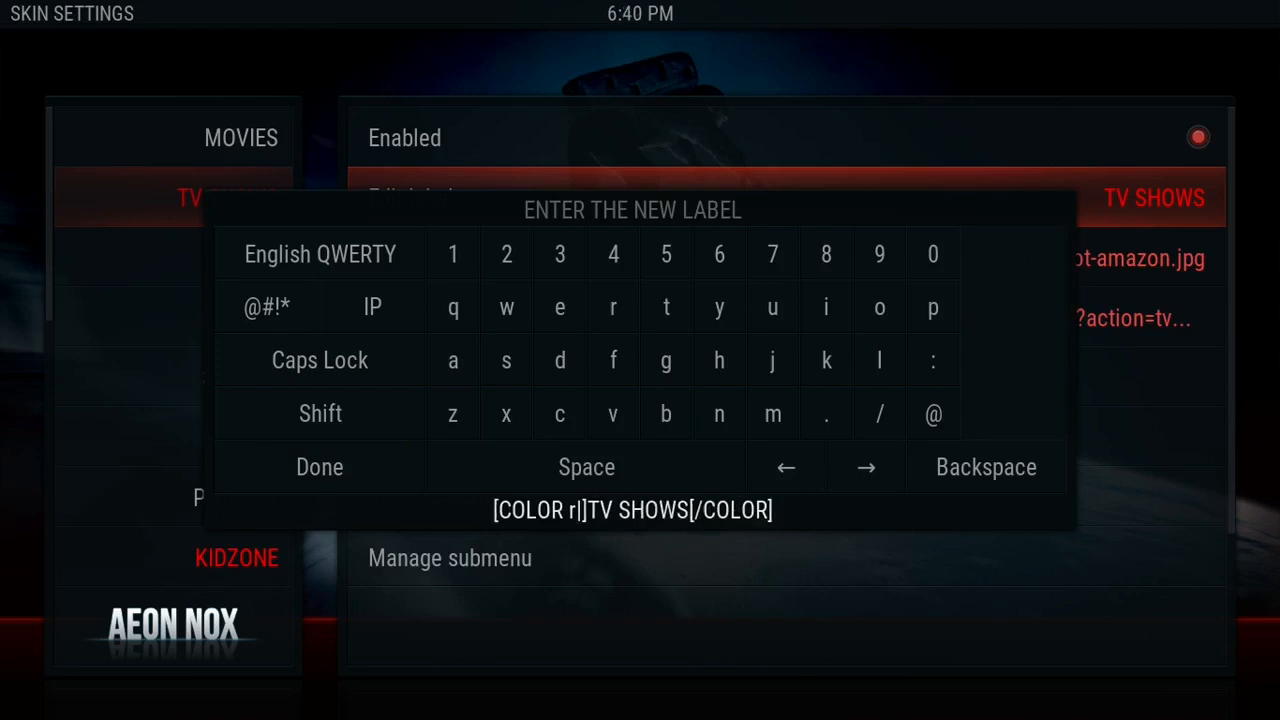
pyautogui.write('yellow')
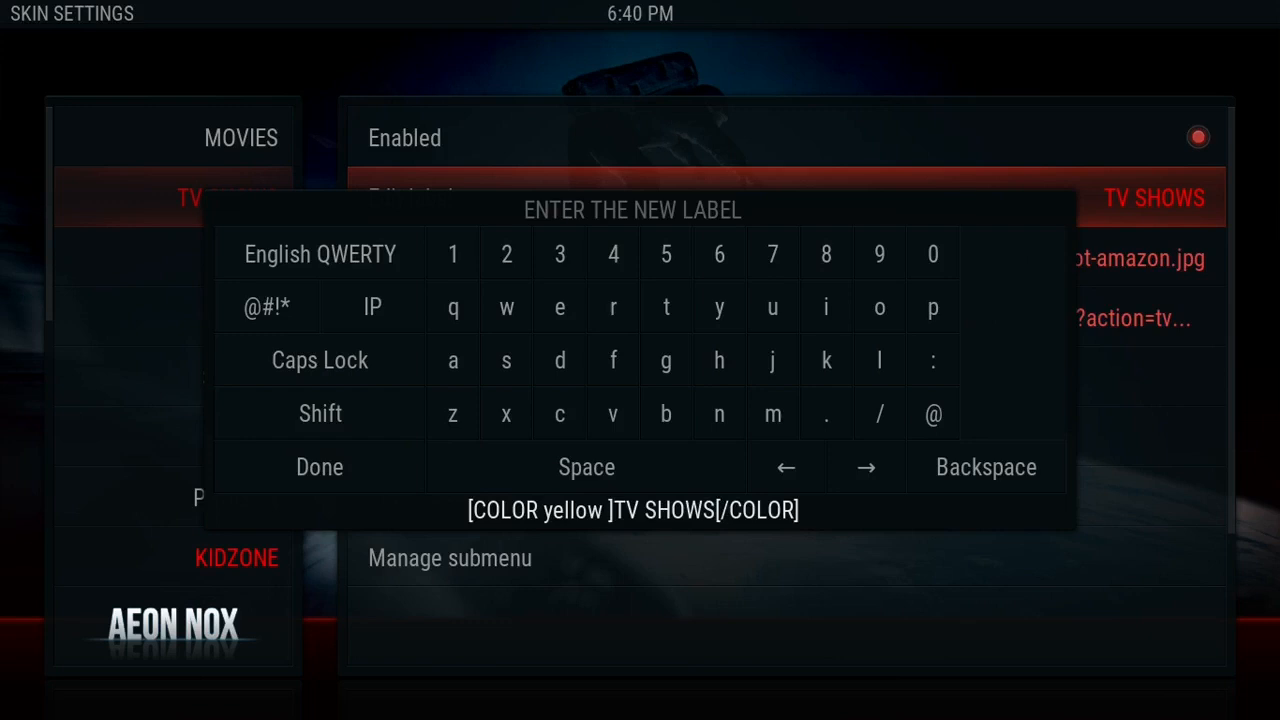
pyautogui.click(349, 465)
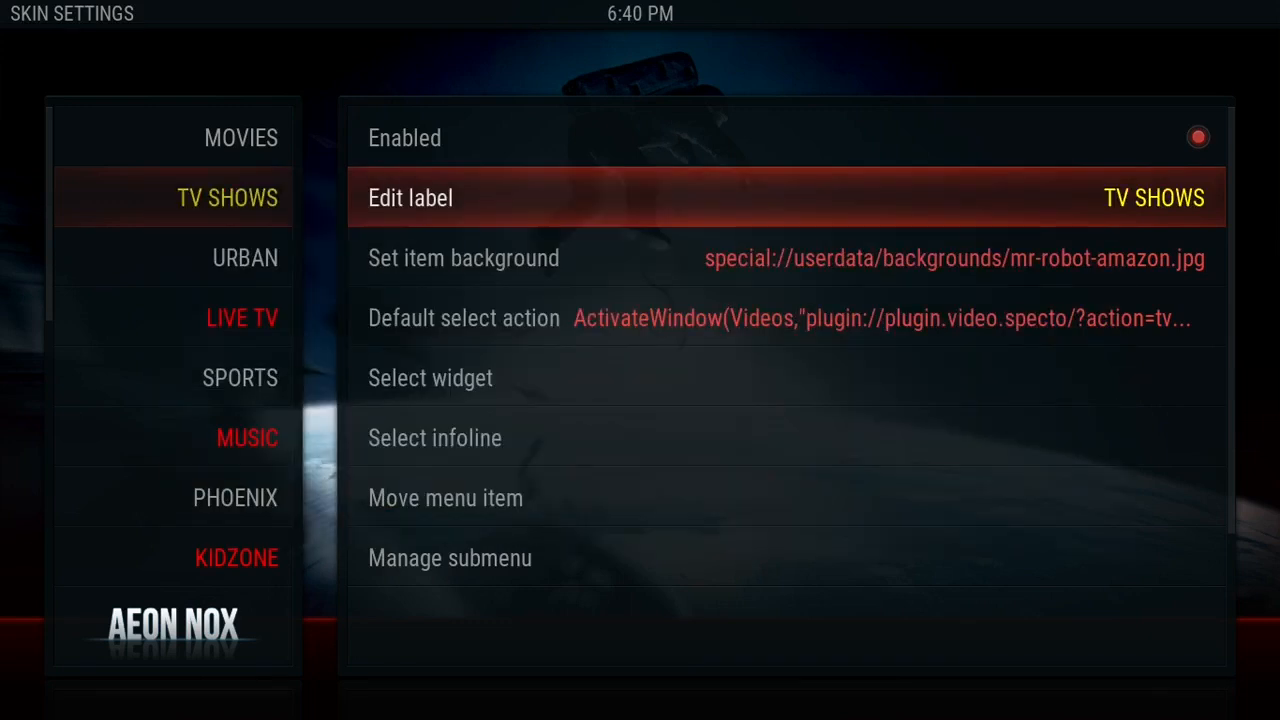
pyautogui.press('Left')
pyautogui.press('Down')
pyautogui.press('Down')
pyautogui.press('Up')
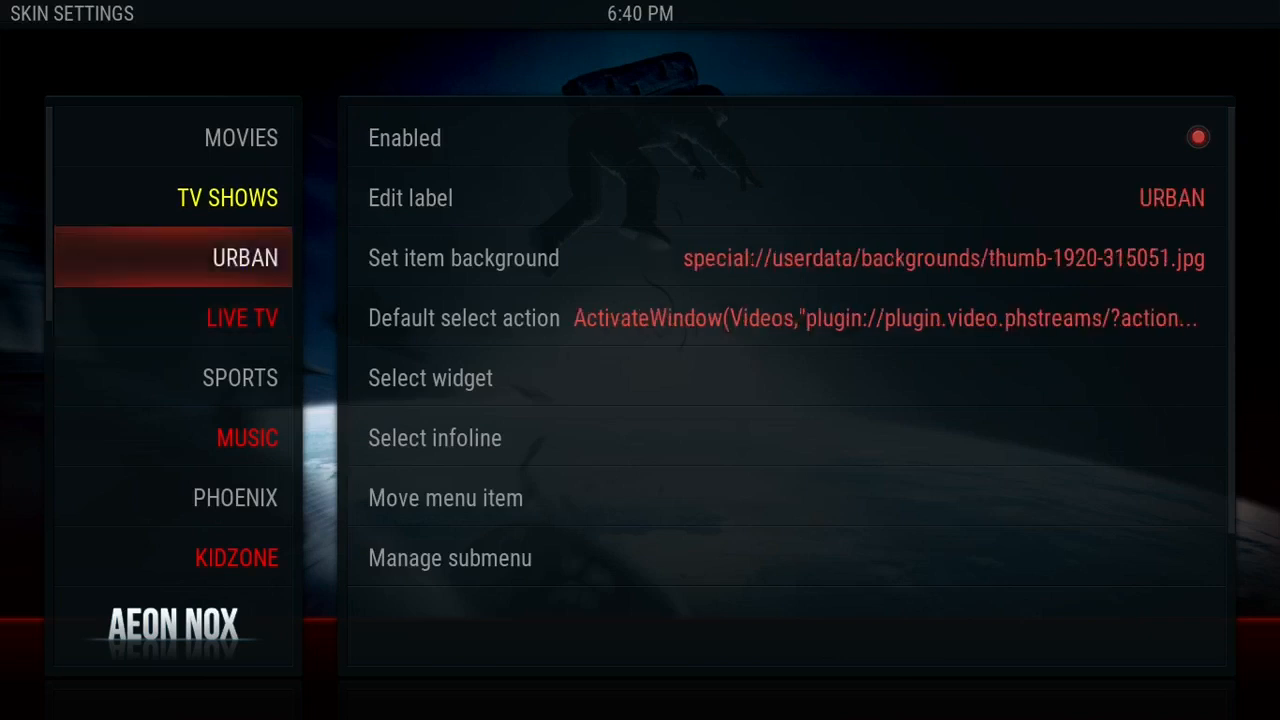
# Set the colour tag in the TV SHOWS item's label back to red.
pyautogui.press('Up')
pyautogui.press('Right')
pyautogui.press('Return')
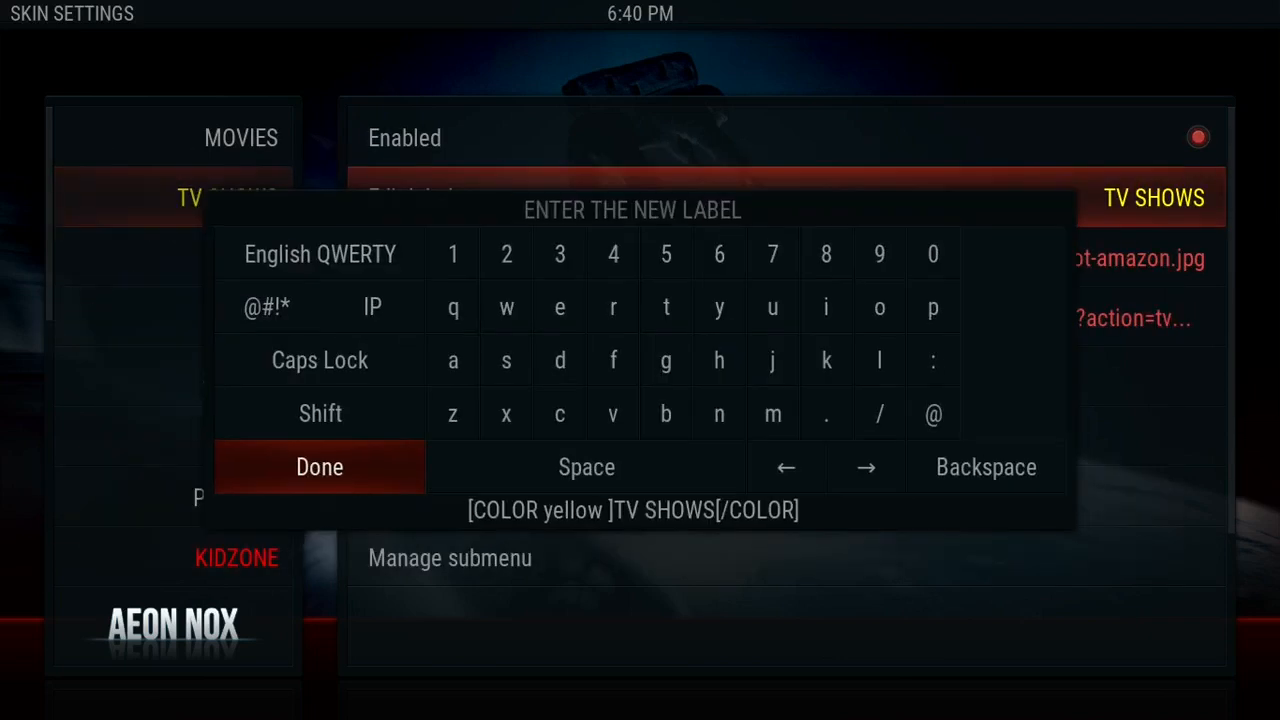
pyautogui.click(605, 482)
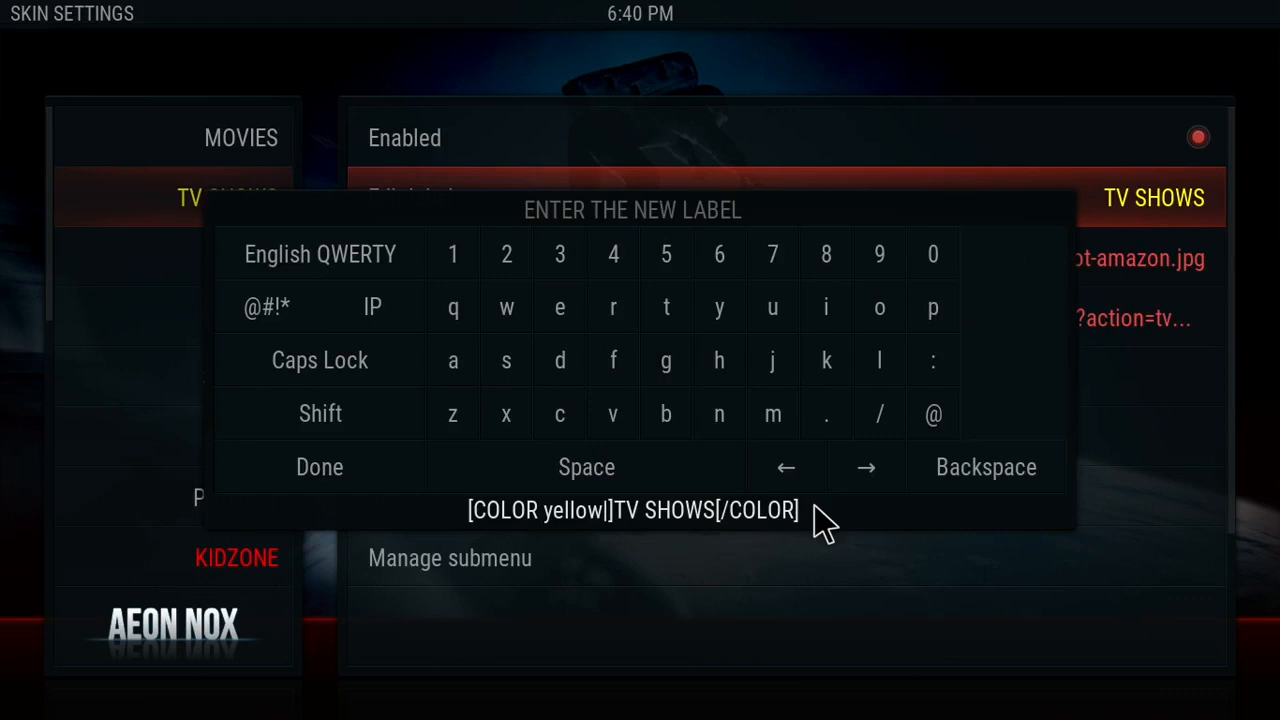
pyautogui.press('BackSpace')
pyautogui.press('BackSpace')
pyautogui.press('BackSpace')
pyautogui.press('BackSpace')
pyautogui.press('BackSpace')
pyautogui.press('BackSpace')
pyautogui.write('red')
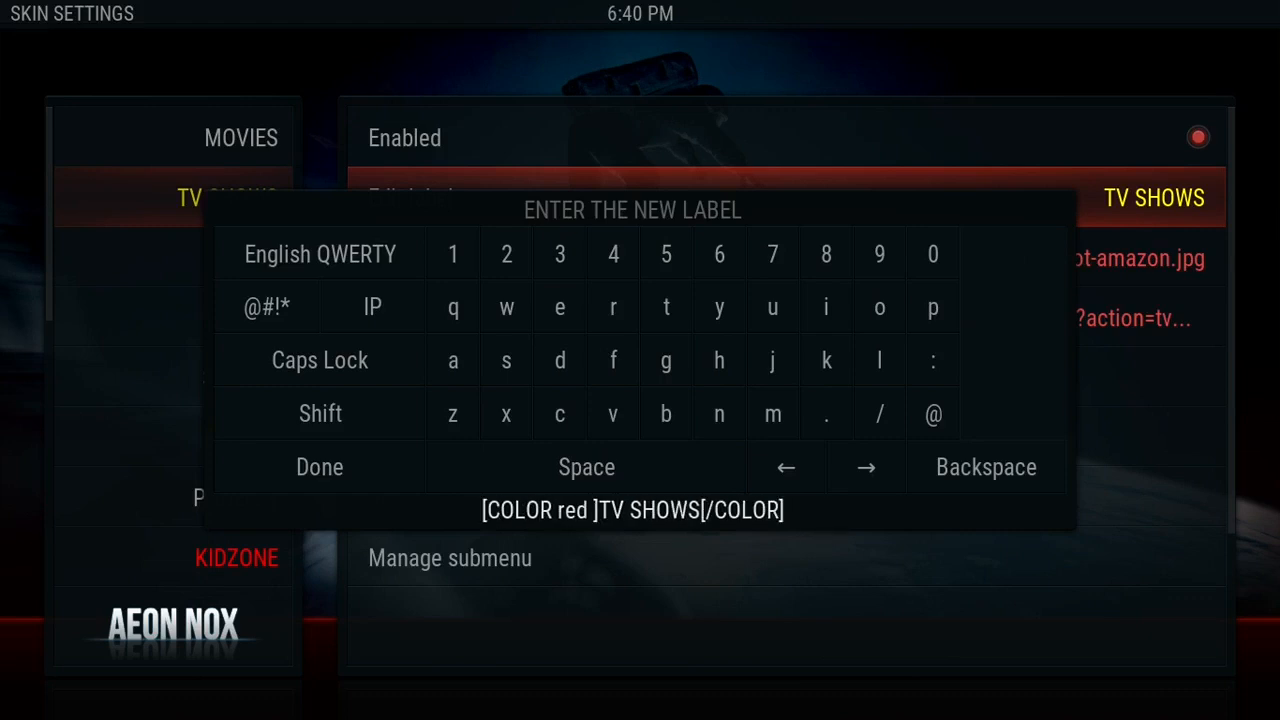
pyautogui.click(351, 472)
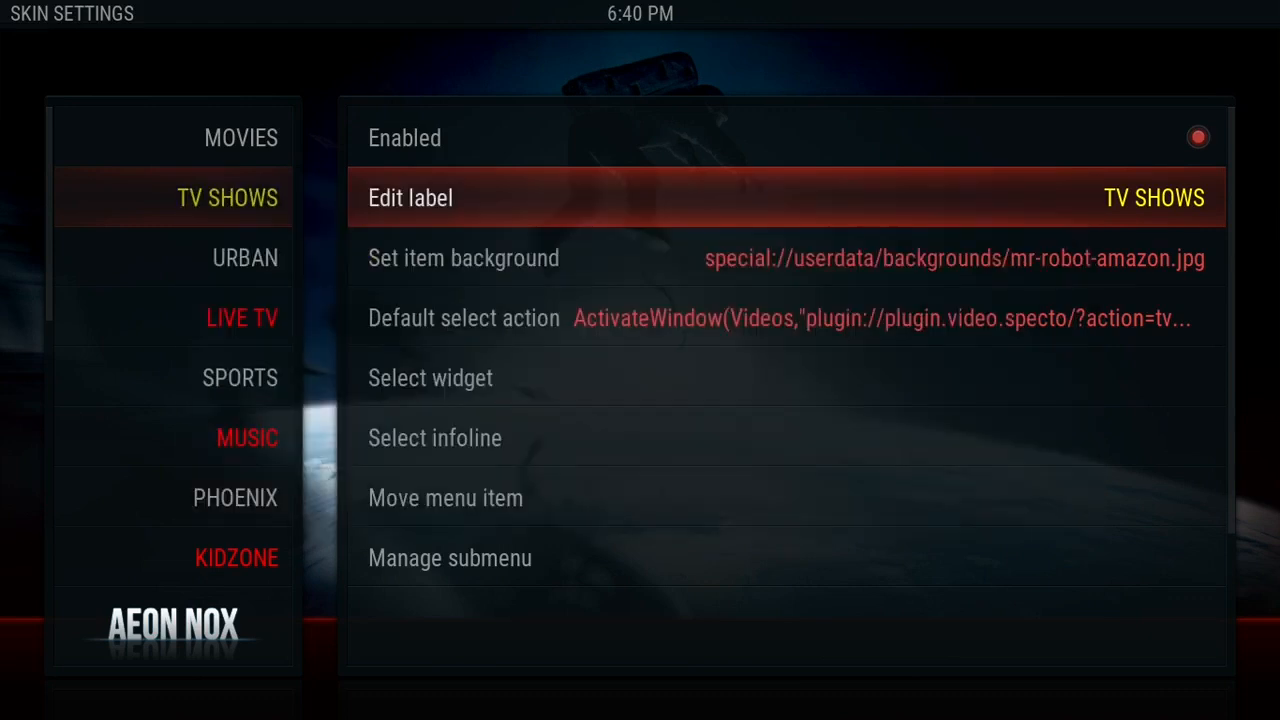
pyautogui.press('Left')
pyautogui.press('Down')
pyautogui.press('Up')
pyautogui.press('Up')
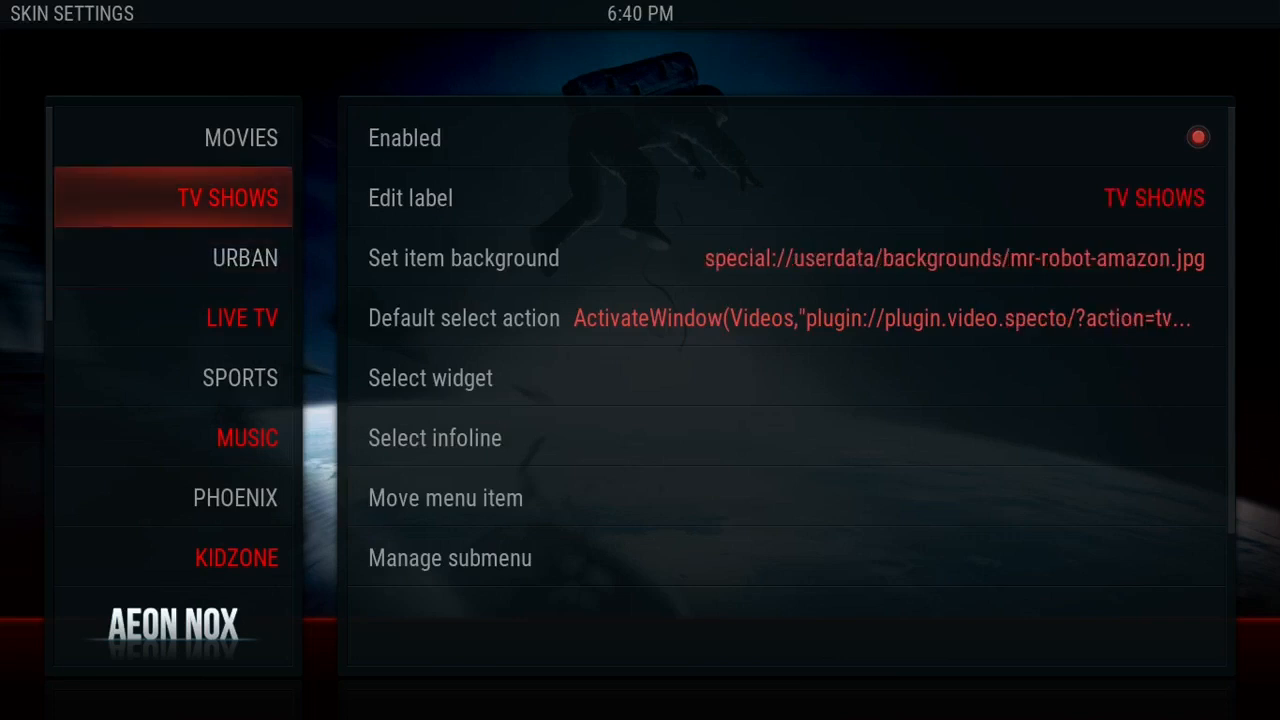
pyautogui.press('Down')
pyautogui.press('Down')
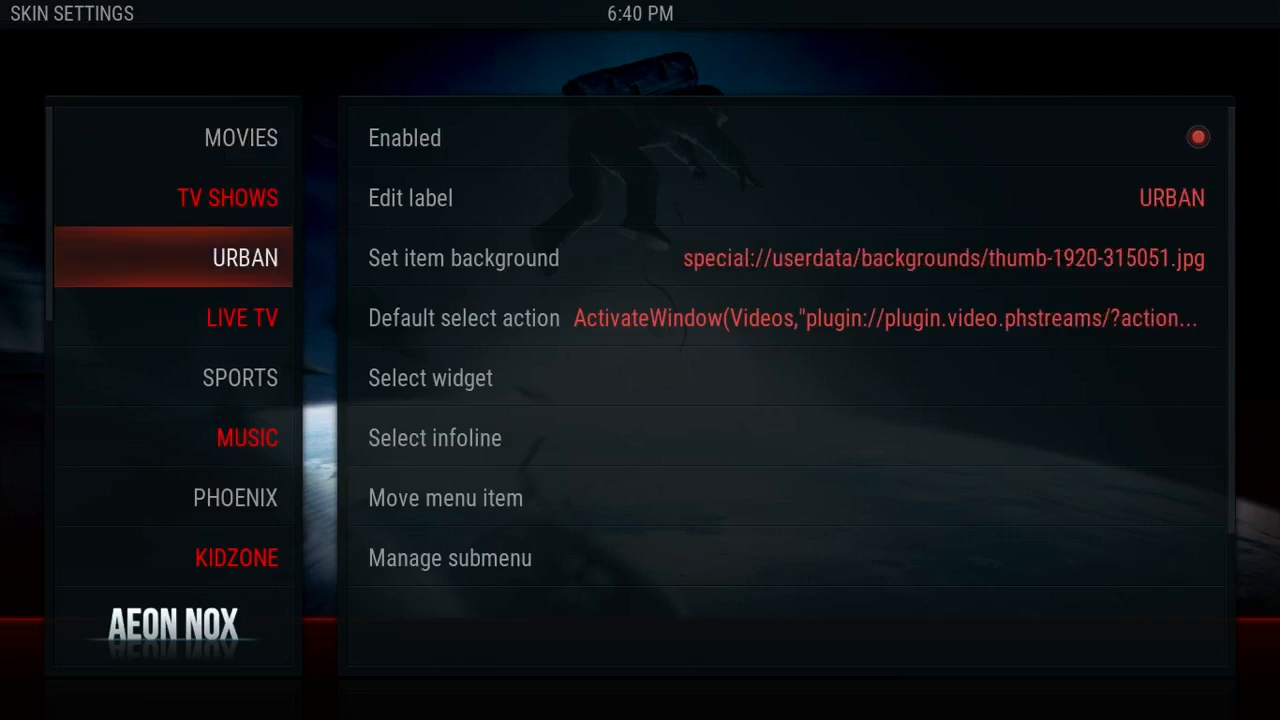
pyautogui.press('Up')
pyautogui.press('Up')
pyautogui.press('Down')
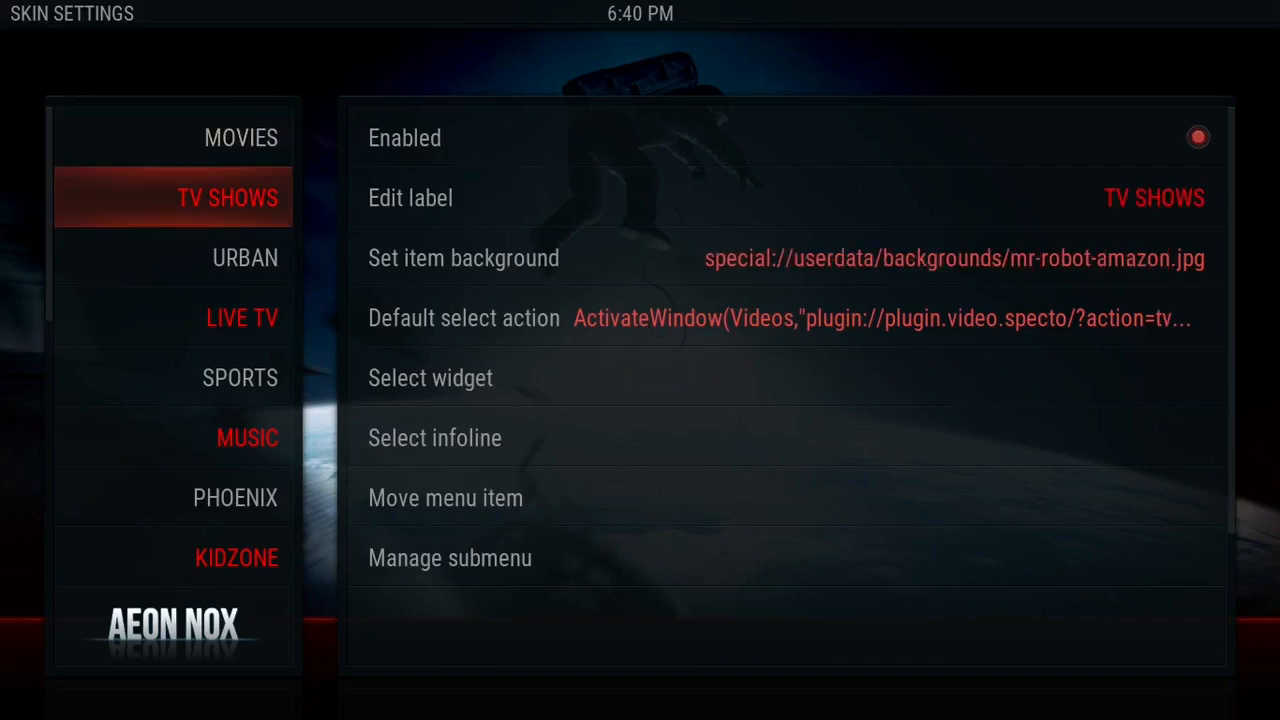
pyautogui.press('Down')
pyautogui.press('Up')
pyautogui.press('Up')
pyautogui.press('Right')
pyautogui.press('Left')
# Open the submenu management of the TV SHOWS item and look through its shortcuts.
pyautogui.press('Down')
pyautogui.press('Right')
pyautogui.press('Down')
pyautogui.press('Down')
pyautogui.press('Down')
pyautogui.press('Down')
pyautogui.press('Down')
pyautogui.press('Down')
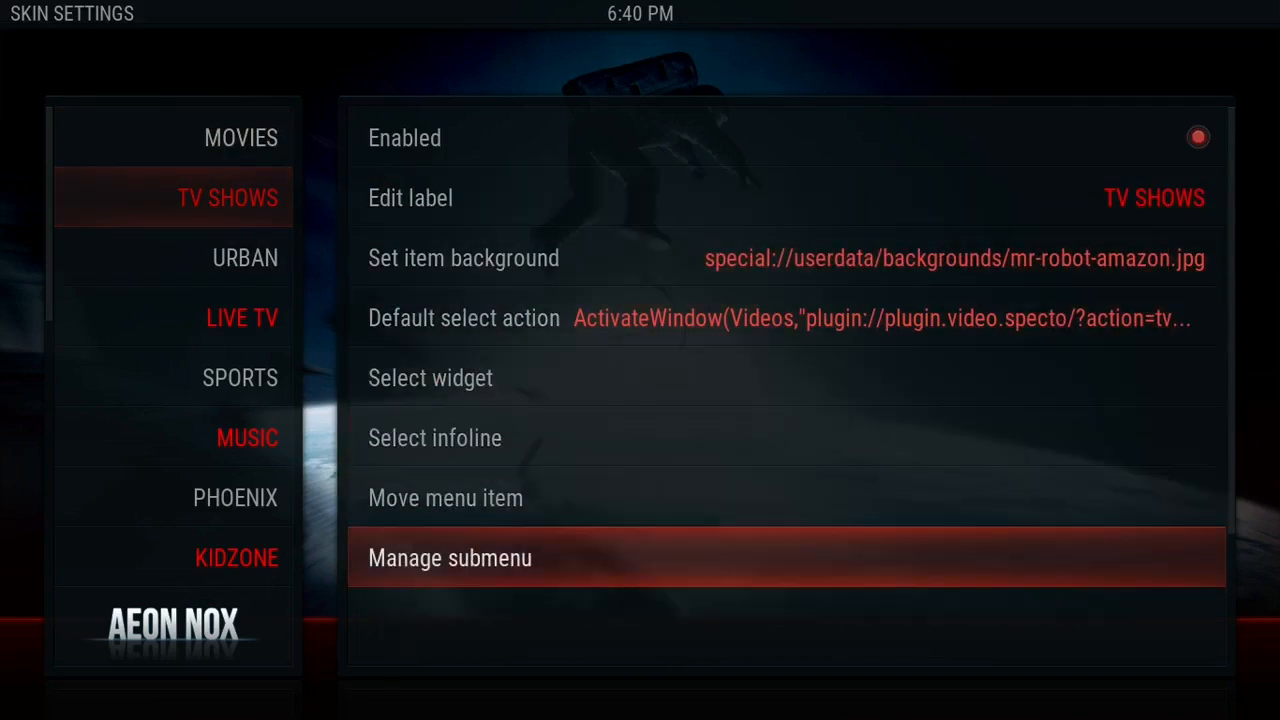
pyautogui.press('Return')
pyautogui.press('Left')
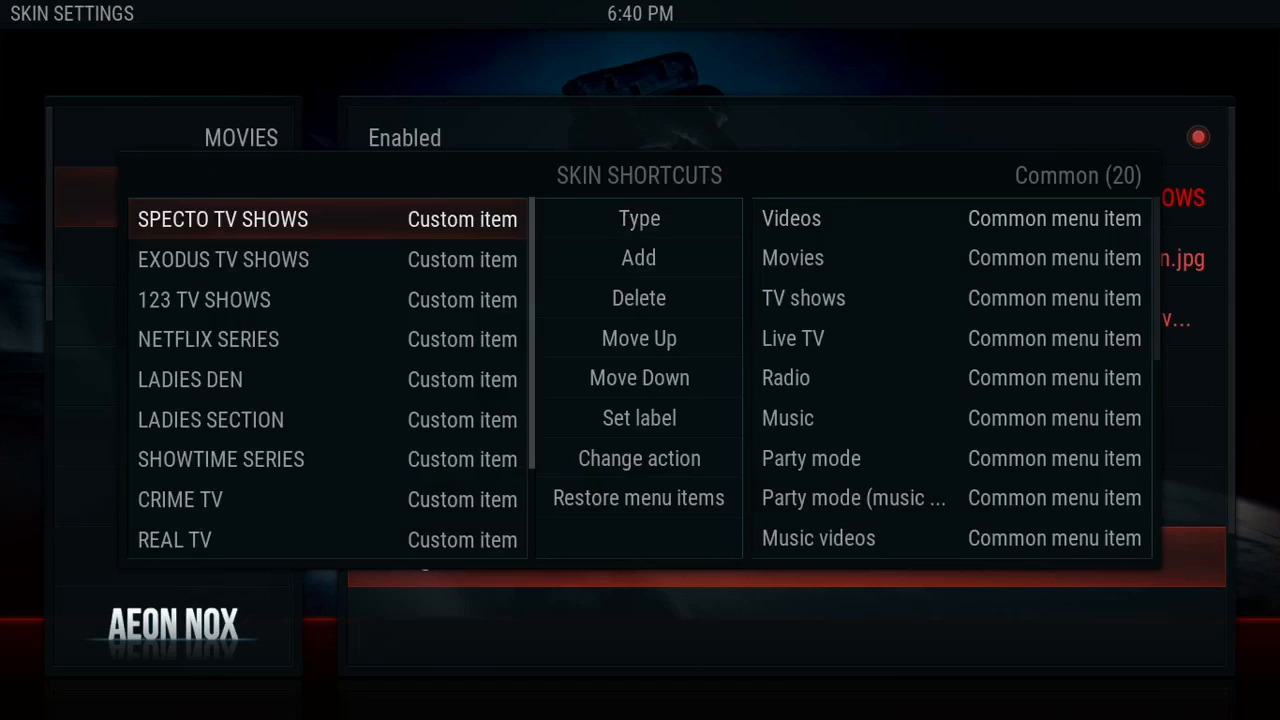
pyautogui.press('Down')
pyautogui.press('Down')
pyautogui.press('Down')
pyautogui.press('Down')
pyautogui.press('Down')
pyautogui.press('Down')
pyautogui.press('Up')
pyautogui.press('Up')
pyautogui.press('Up')
pyautogui.press('Up')
pyautogui.press('Up')
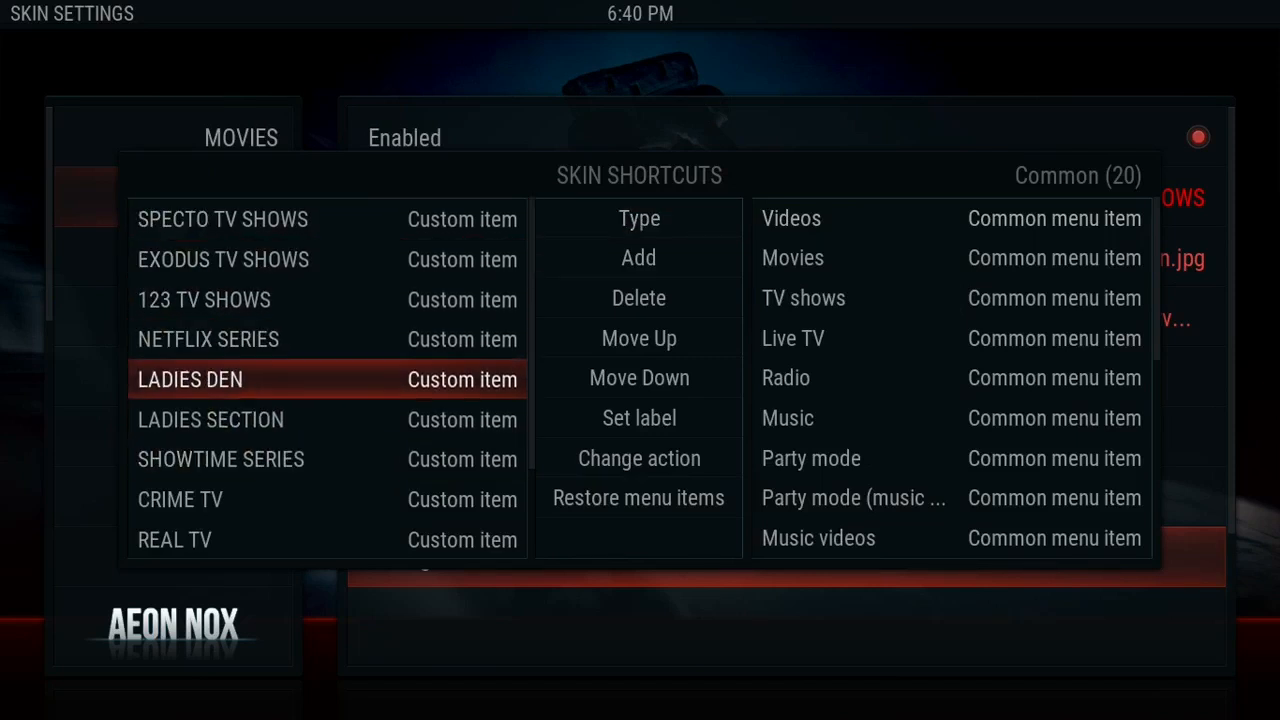
pyautogui.press('Up')
# Add an empty shortcut below SPECTO TV SHOWS in the TV SHOWS submenu.
pyautogui.press('Right')
pyautogui.press('Down')
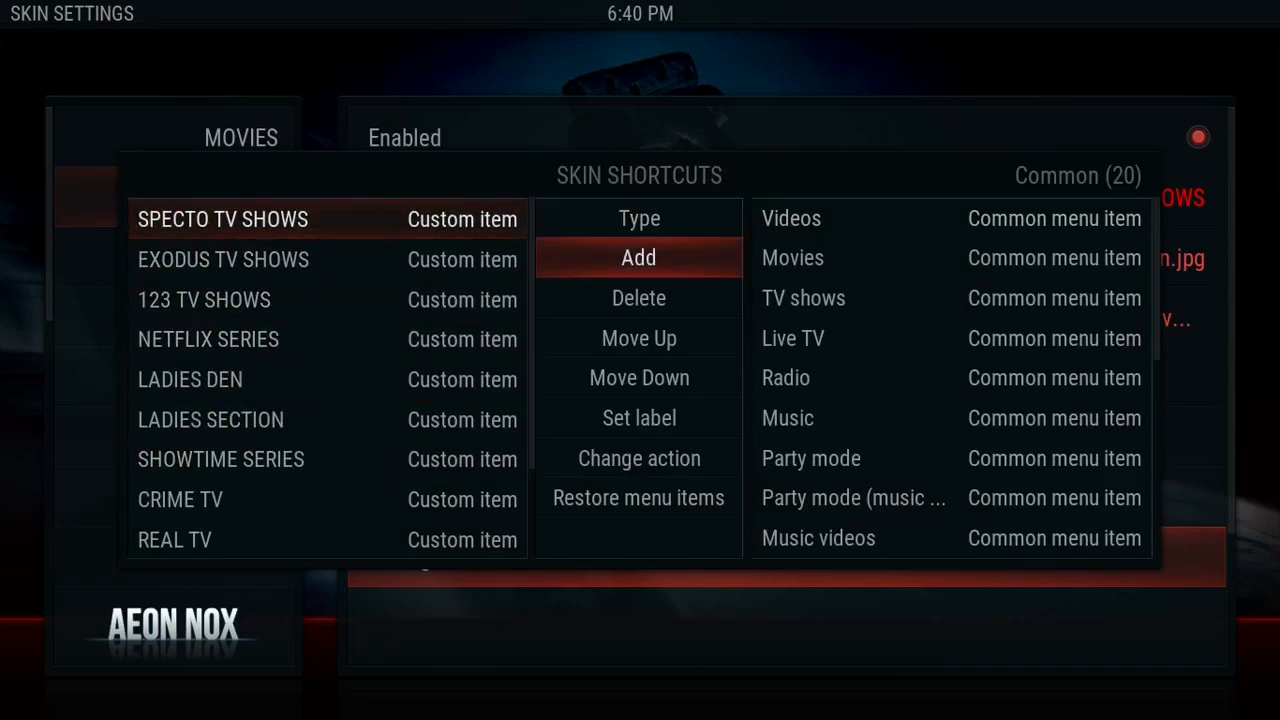
pyautogui.press('Return')
pyautogui.press('Down')
pyautogui.press('Down')
pyautogui.press('Down')
pyautogui.press('Down')
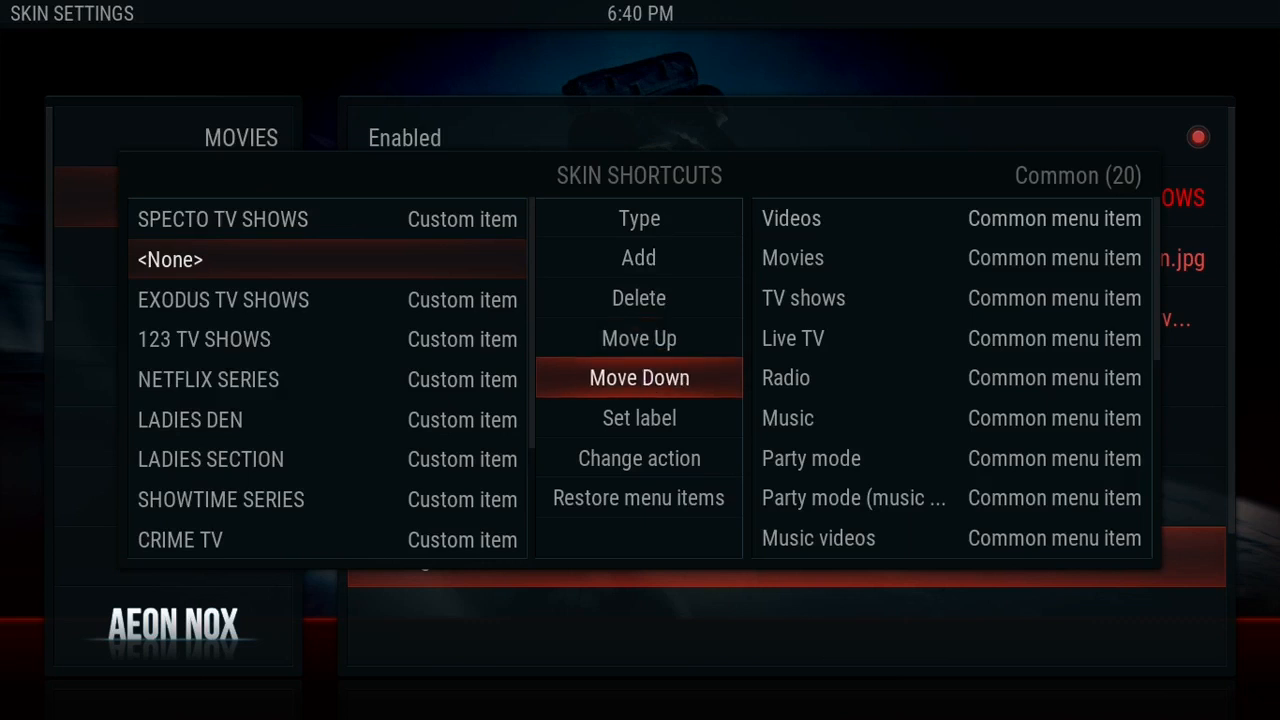
pyautogui.press('Down')
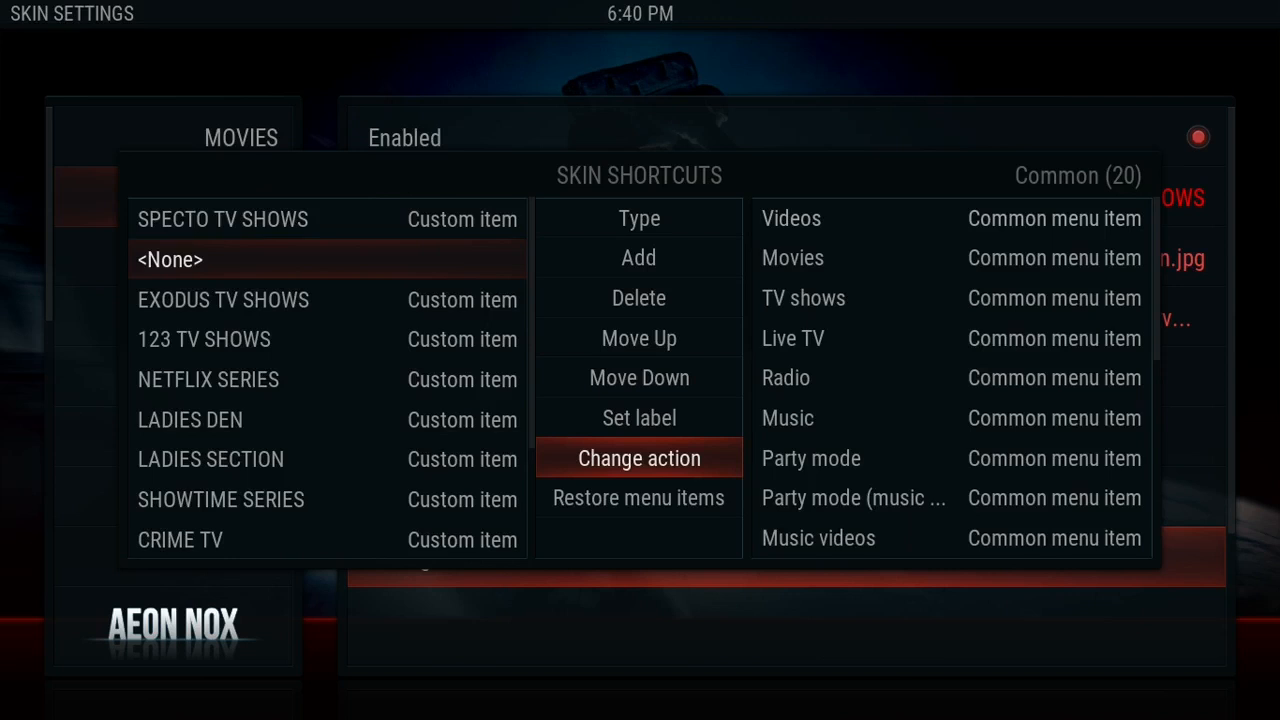
# Delete the empty shortcut from the TV SHOWS submenu and close the submenu management.
pyautogui.press('Up')
pyautogui.press('Up')
pyautogui.press('Up')
pyautogui.press('Up')
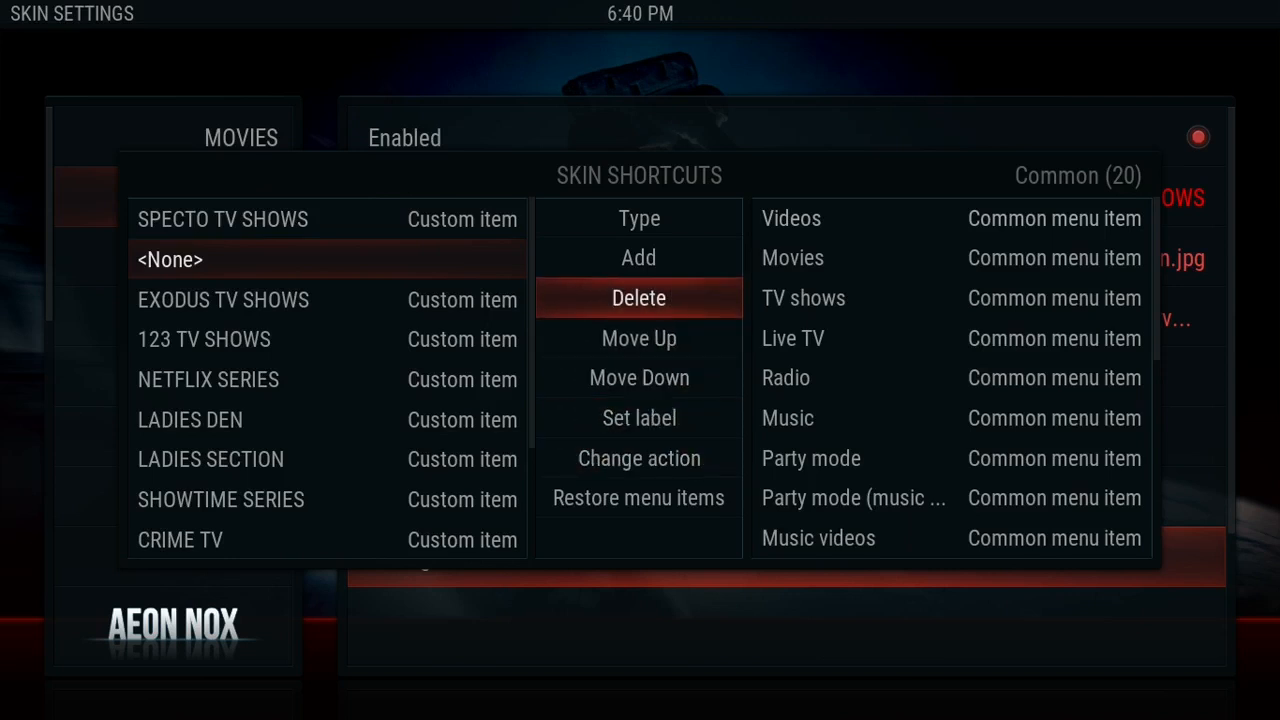
pyautogui.press('Return')
pyautogui.press('Left')
pyautogui.press('Escape')
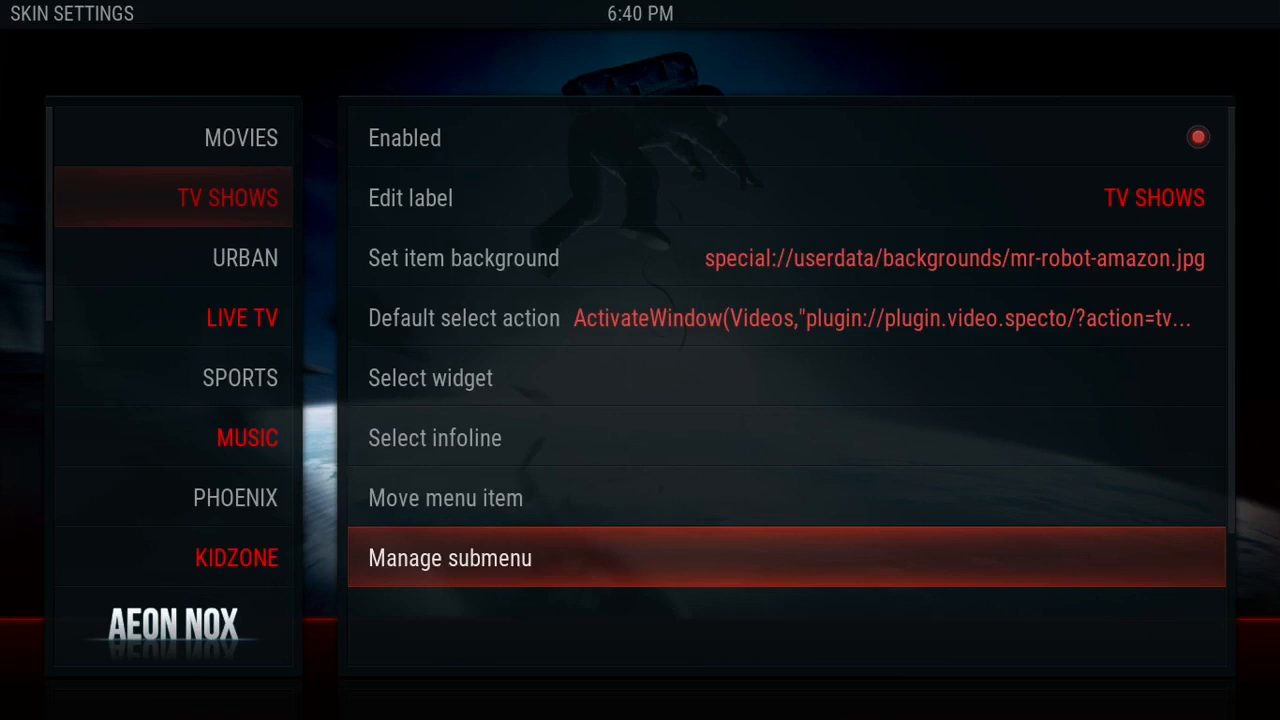
# Look through the main menu items from MOVIES down to CONCERTS and examine the CONCERTS item's settings.
pyautogui.press('Left')
pyautogui.press('Up')
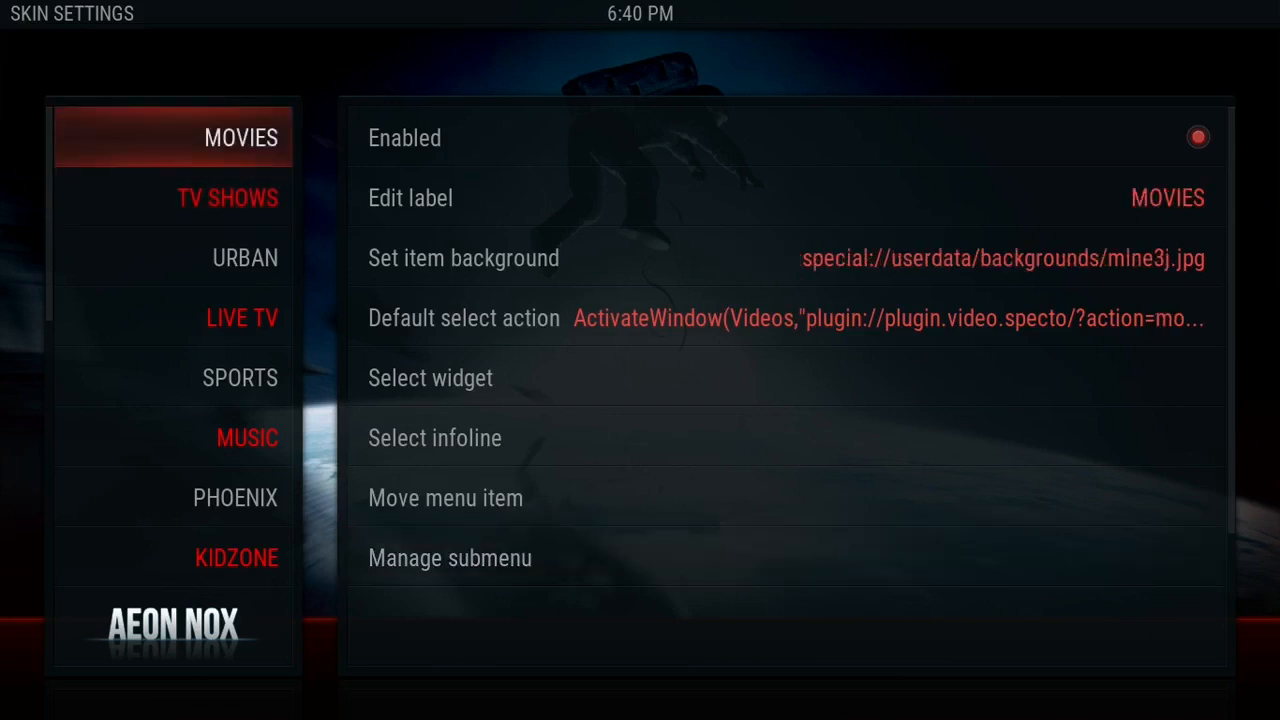
pyautogui.press('Down')
pyautogui.press('Down')
pyautogui.press('Down')
pyautogui.press('Down')
pyautogui.press('Down')
pyautogui.press('Down')
pyautogui.press('Down')
pyautogui.press('Down')
pyautogui.press('Down')
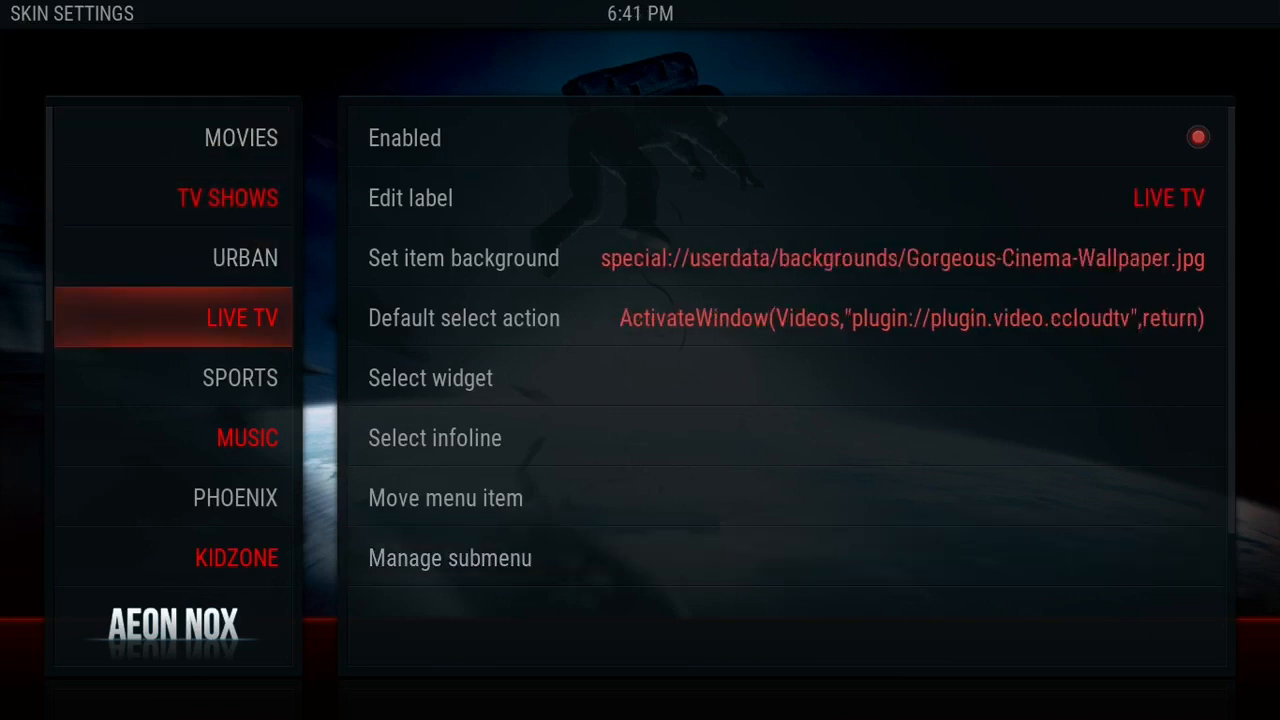
pyautogui.press('Down')
pyautogui.press('Down')
pyautogui.press('Down')
pyautogui.press('Down')
pyautogui.press('Down')
pyautogui.press('Down')
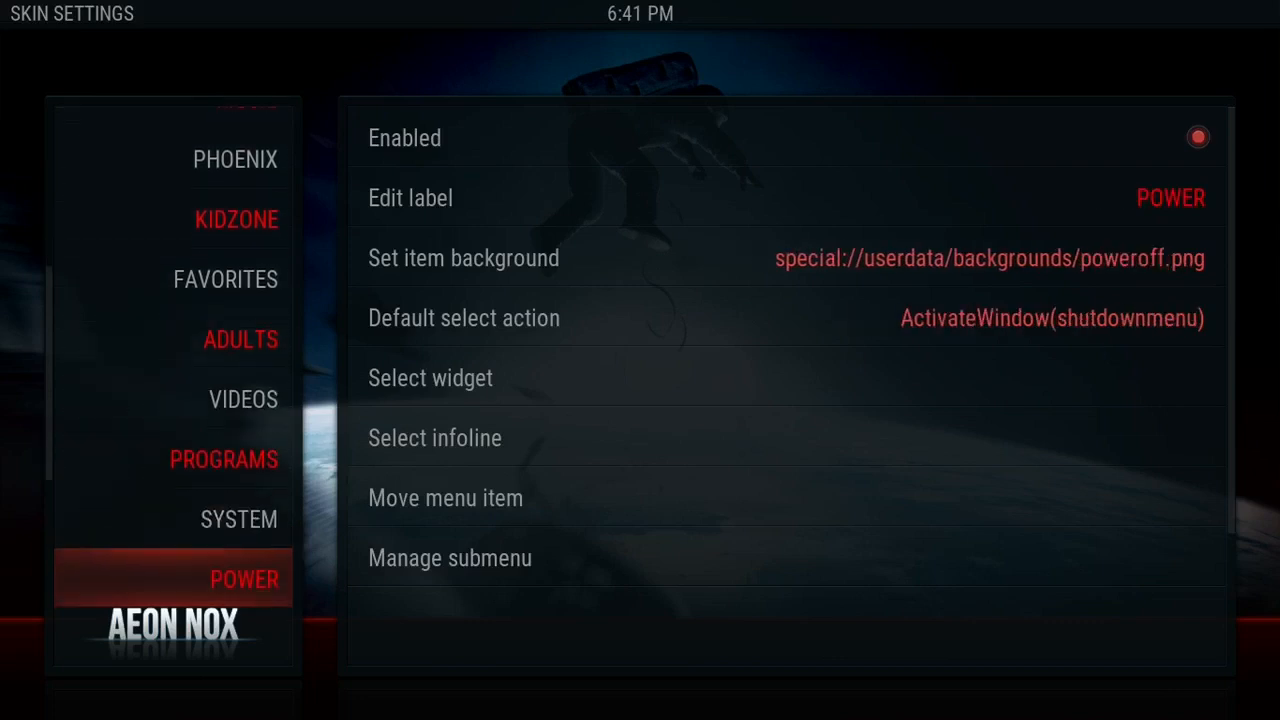
pyautogui.press('Down')
pyautogui.press('Down')
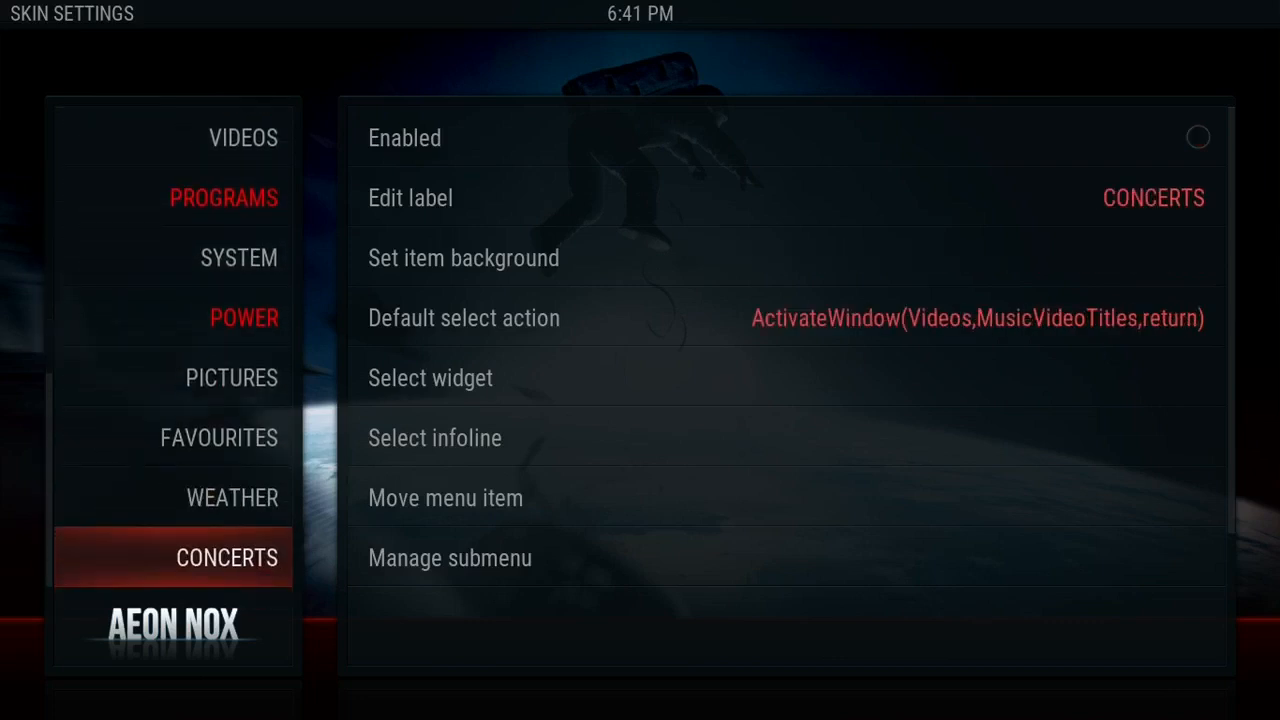
pyautogui.press('Right')
pyautogui.press('Down')
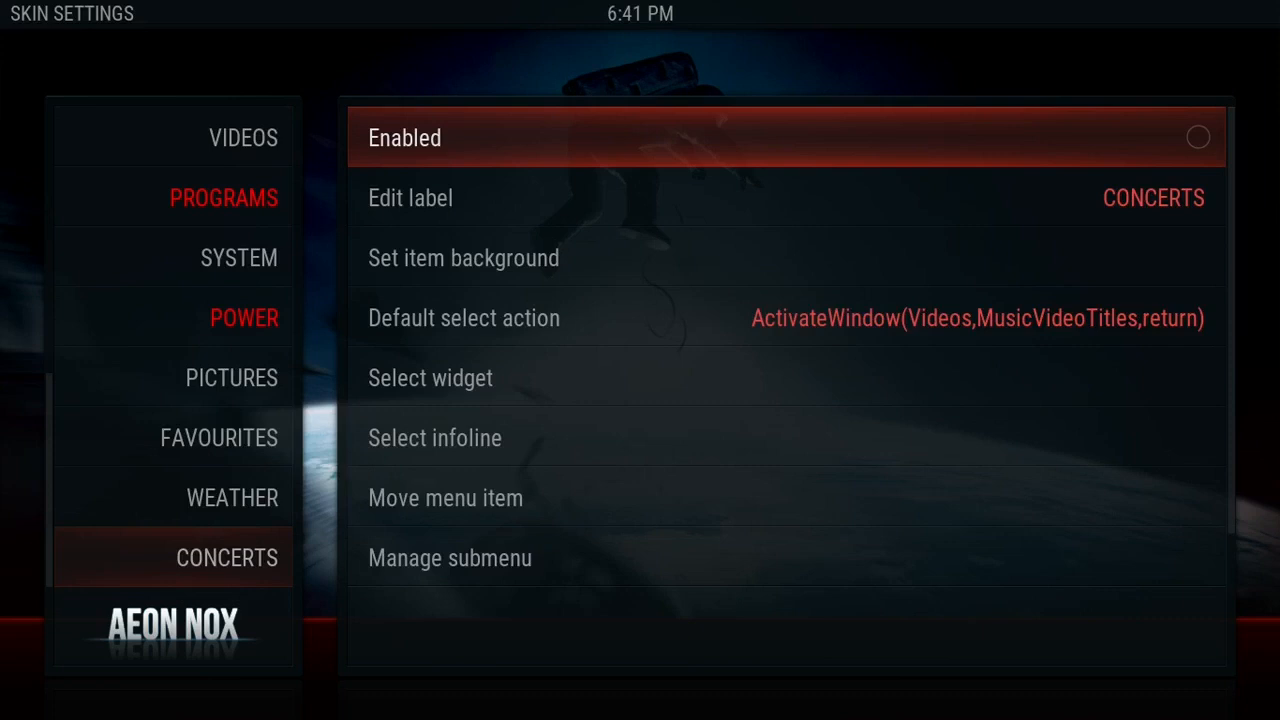
# Review the PICTURES, FAVOURITES, WEATHER and CONCERTS items, and leave the main menu setup.
pyautogui.press('Left')
pyautogui.press('Up')
pyautogui.press('Up')
pyautogui.press('Up')
pyautogui.press('Down')
pyautogui.press('Down')
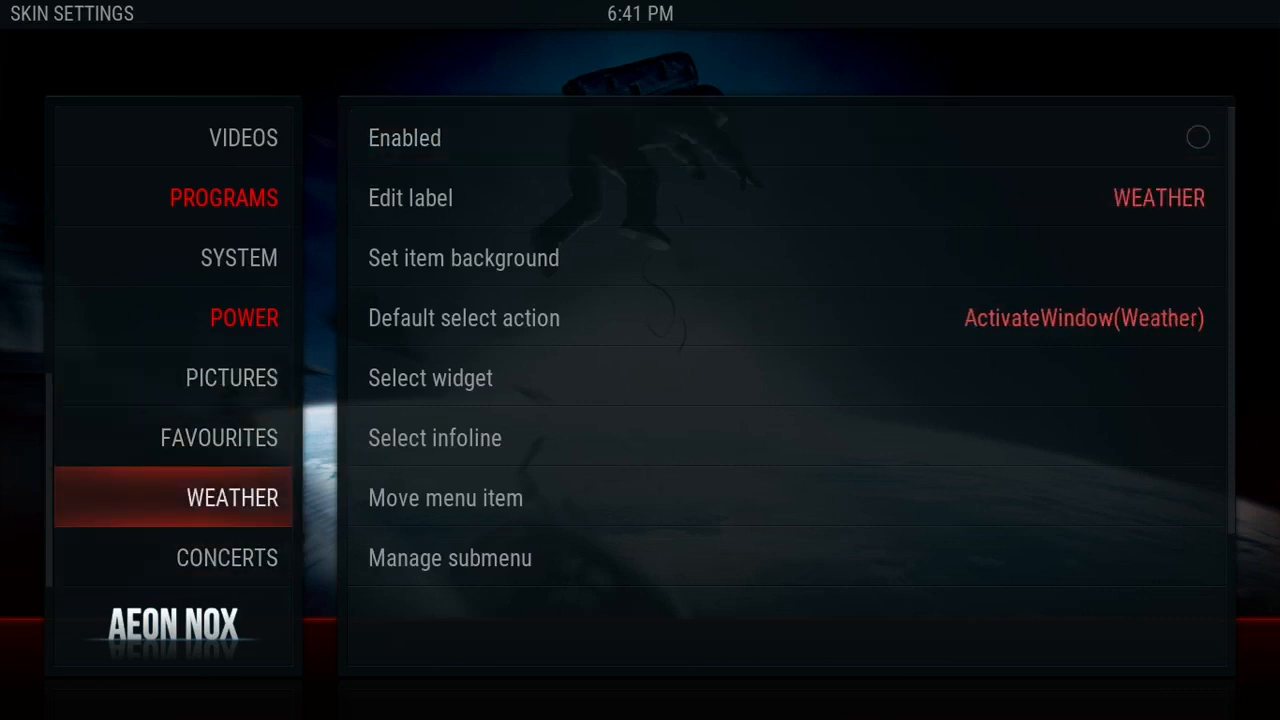
pyautogui.press('Down')
pyautogui.press('Up')
pyautogui.press('Up')
pyautogui.press('Up')
pyautogui.press('Down')
pyautogui.press('Down')
pyautogui.press('Down')
pyautogui.press('Down')
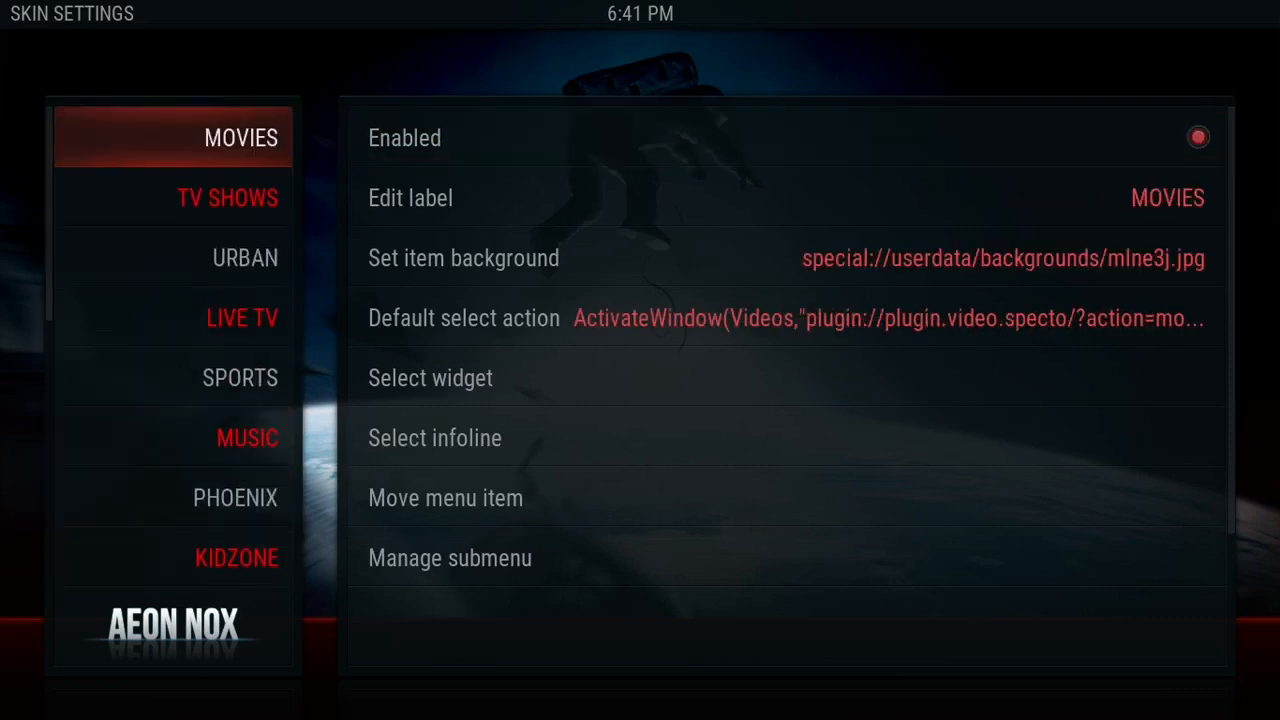
pyautogui.press('Down')
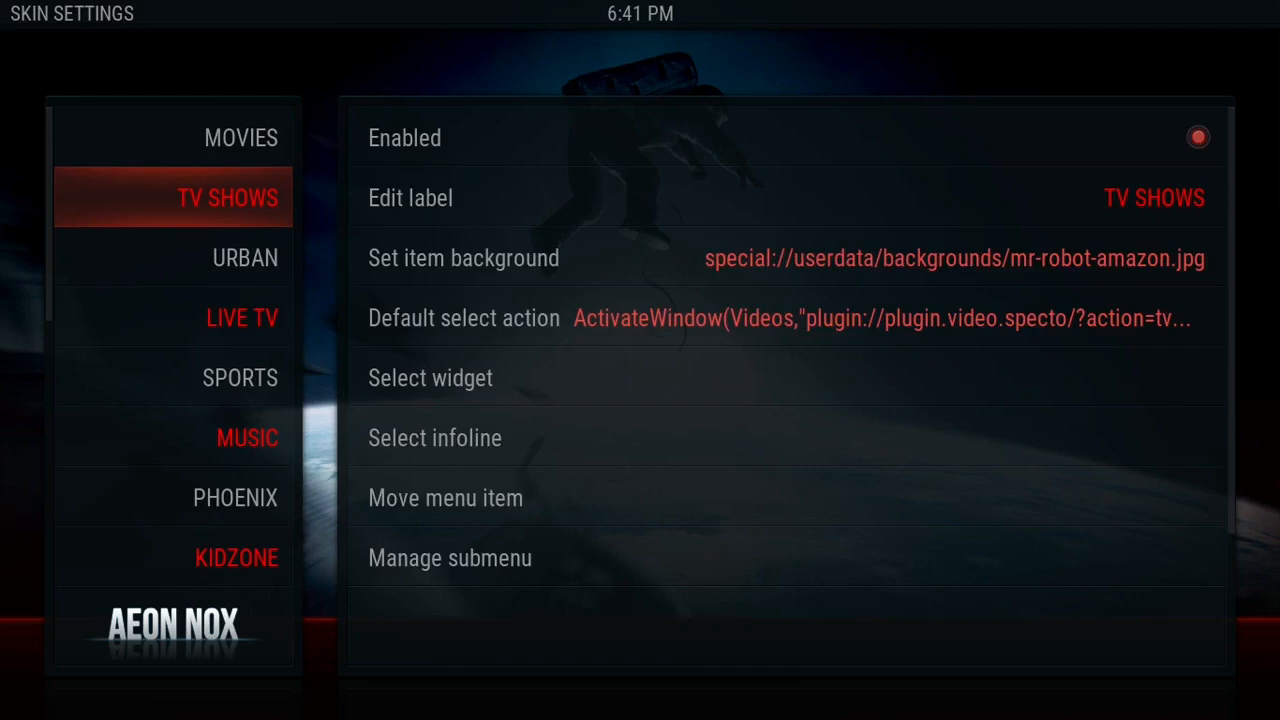
pyautogui.press('Escape')
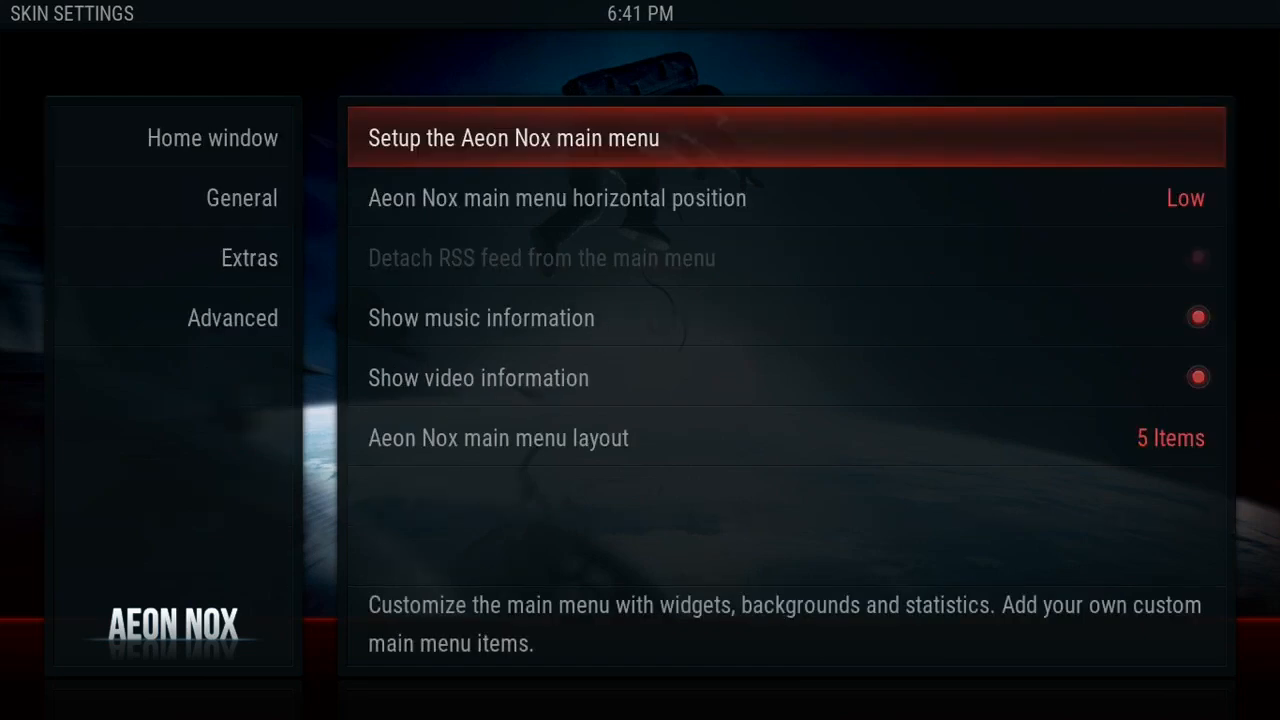
# Leave the Aeon Nox skin settings and open the Appearance section of the SYSTEM settings.
pyautogui.press('Return')
pyautogui.press('Escape')
pyautogui.press('Escape')
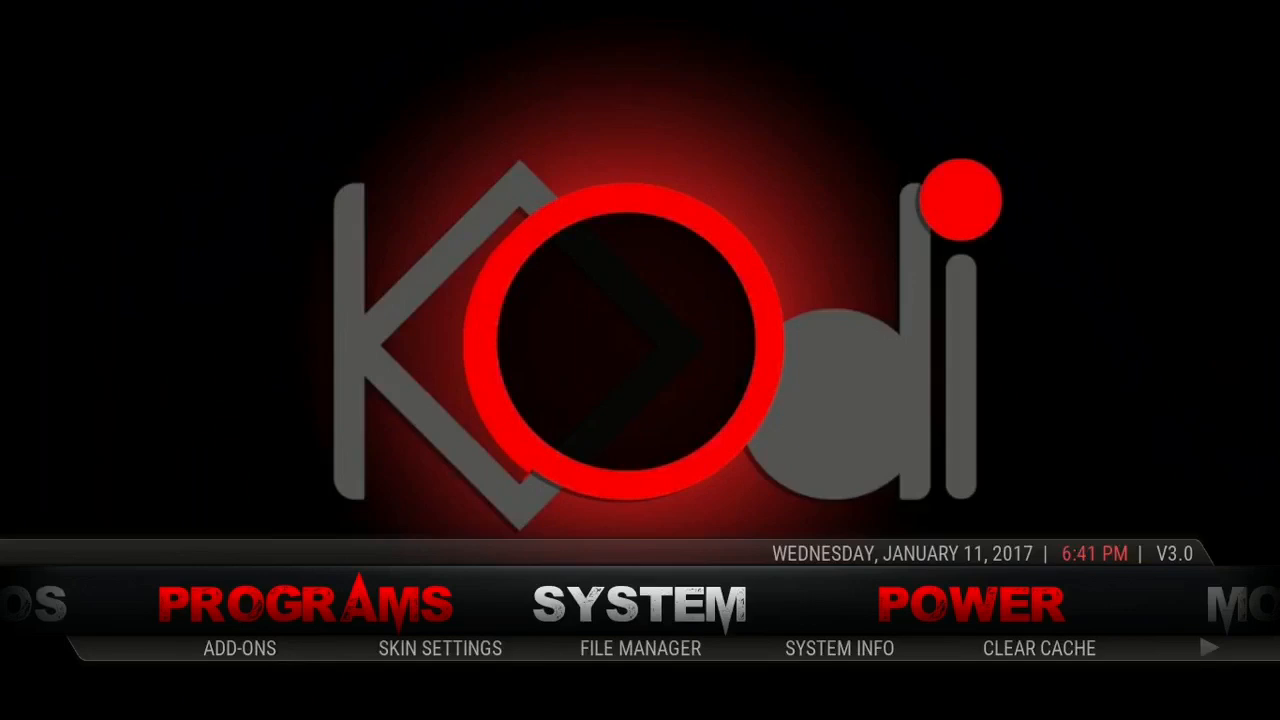
pyautogui.press('Return')
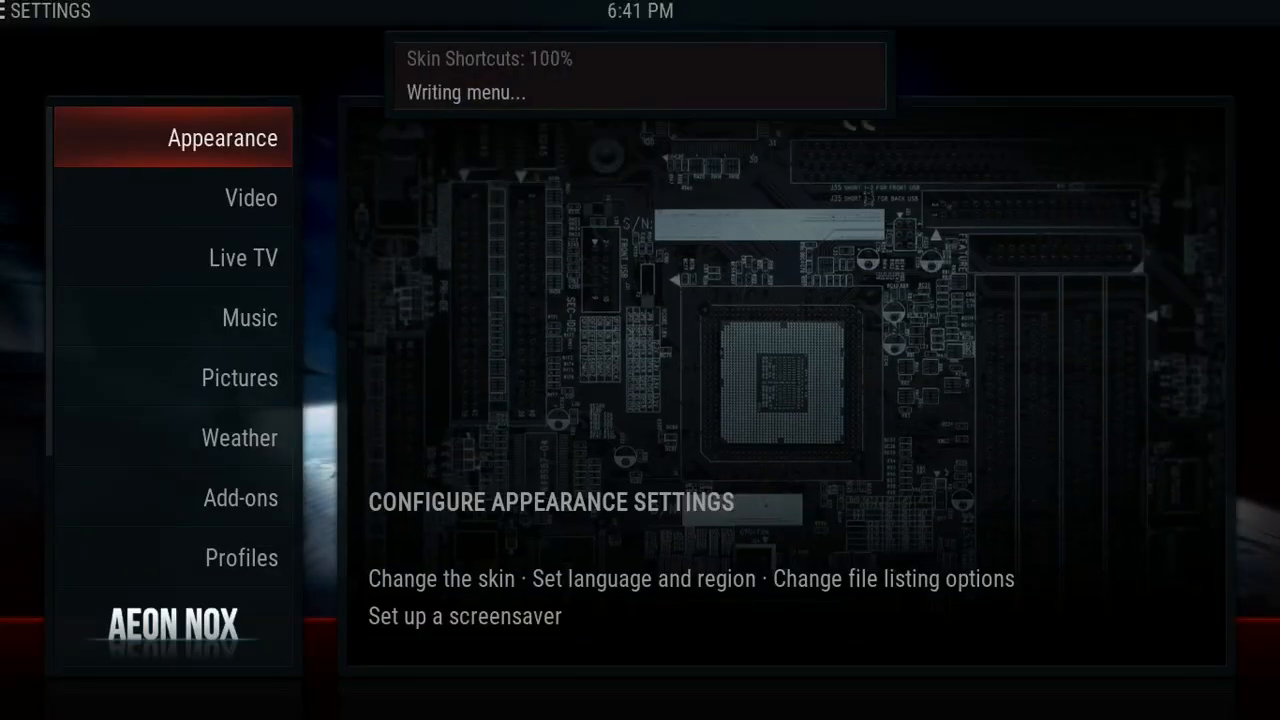
pyautogui.press('Return')
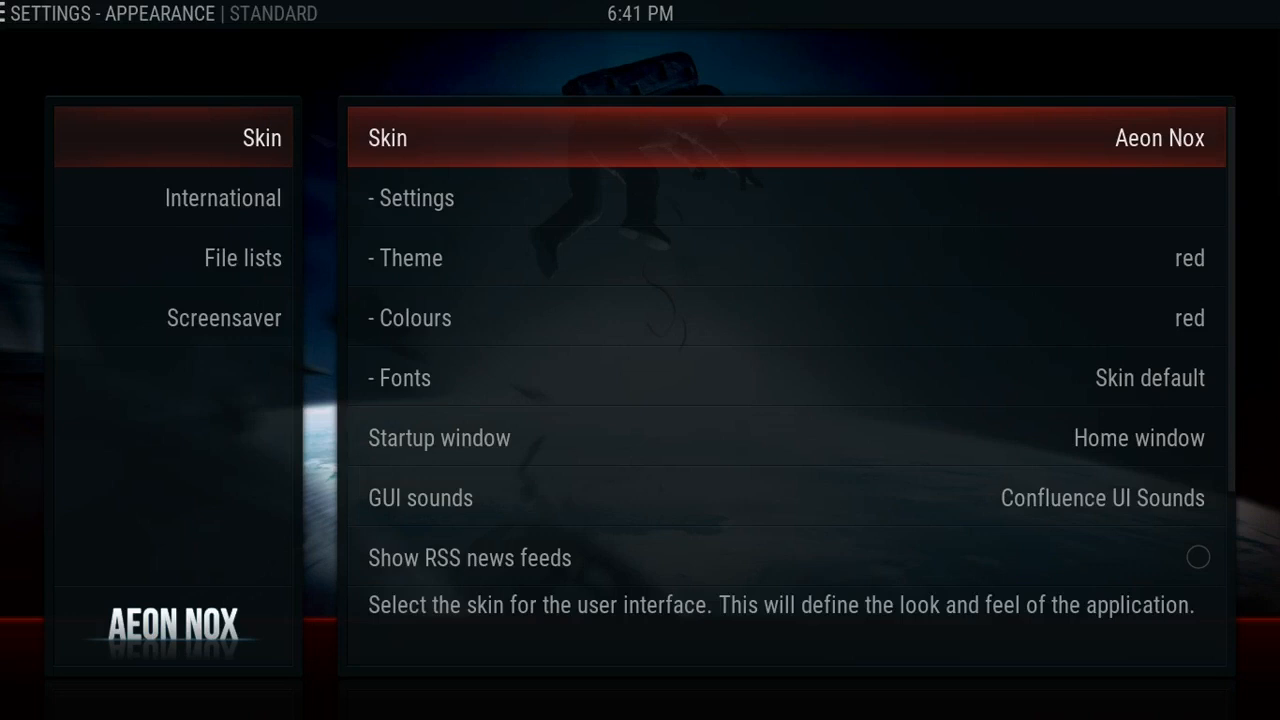
# Switch the skin to Titan and keep the change.
pyautogui.press('Return')
pyautogui.press('Down')
pyautogui.press('Down')
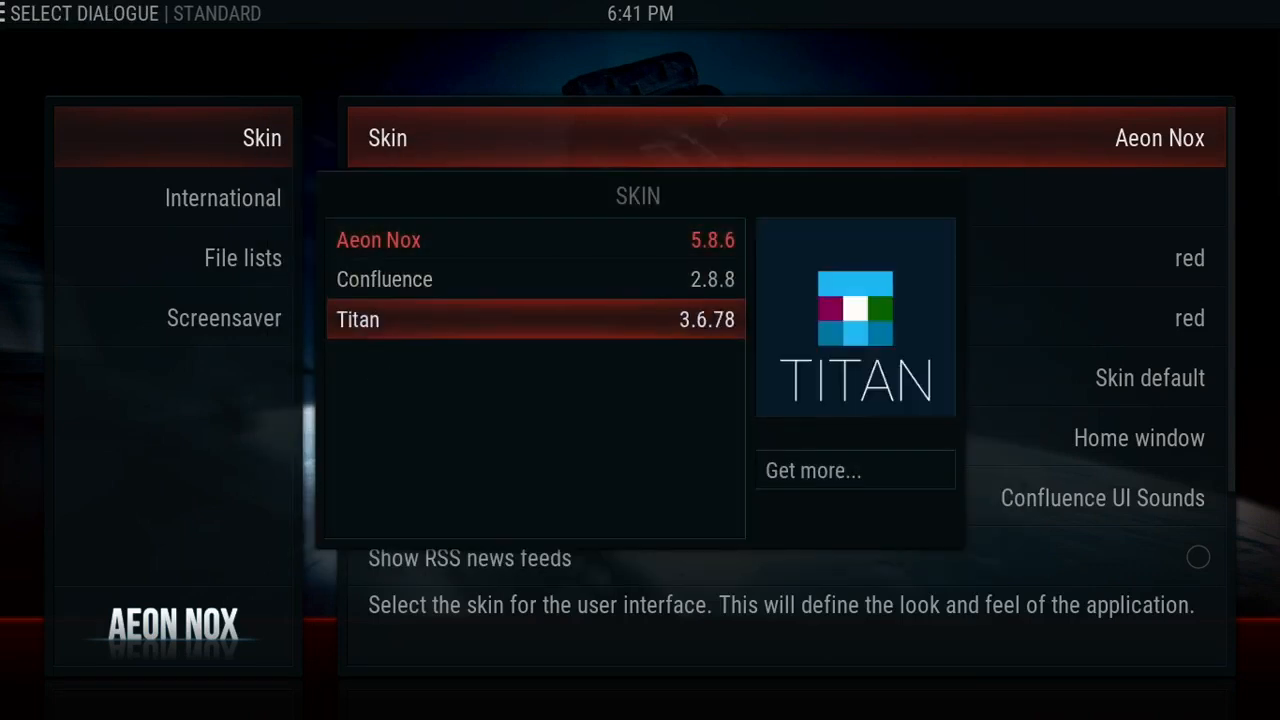
pyautogui.press('Escape')
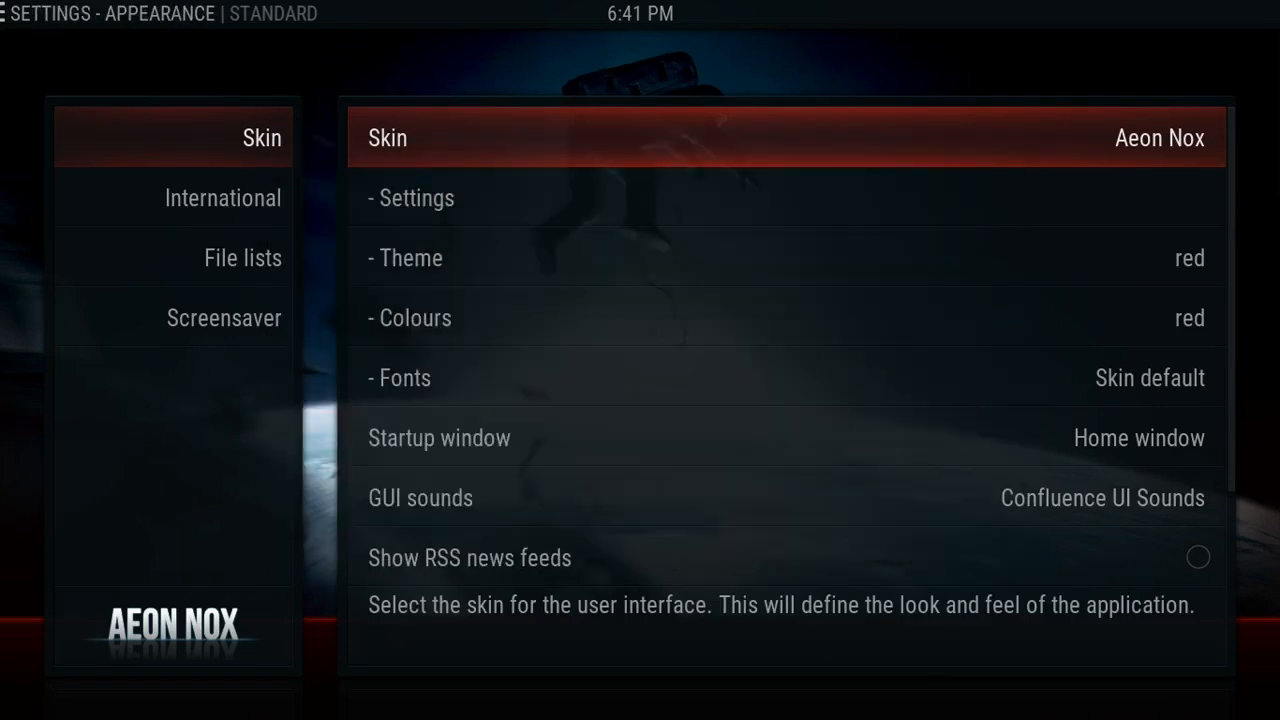
pyautogui.press('Return')
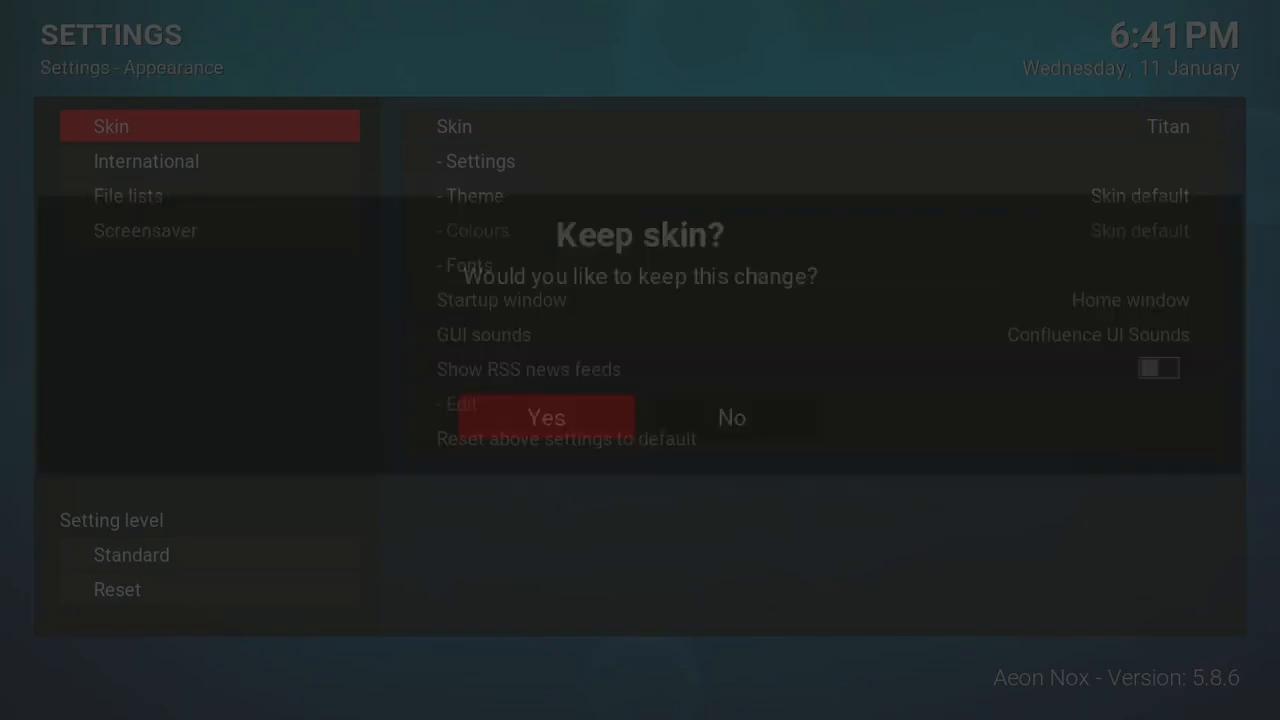
# Open the Titan skin settings and bring up the widget row configuration of the homescreen layout.
pyautogui.press('Right')
pyautogui.press('Down')
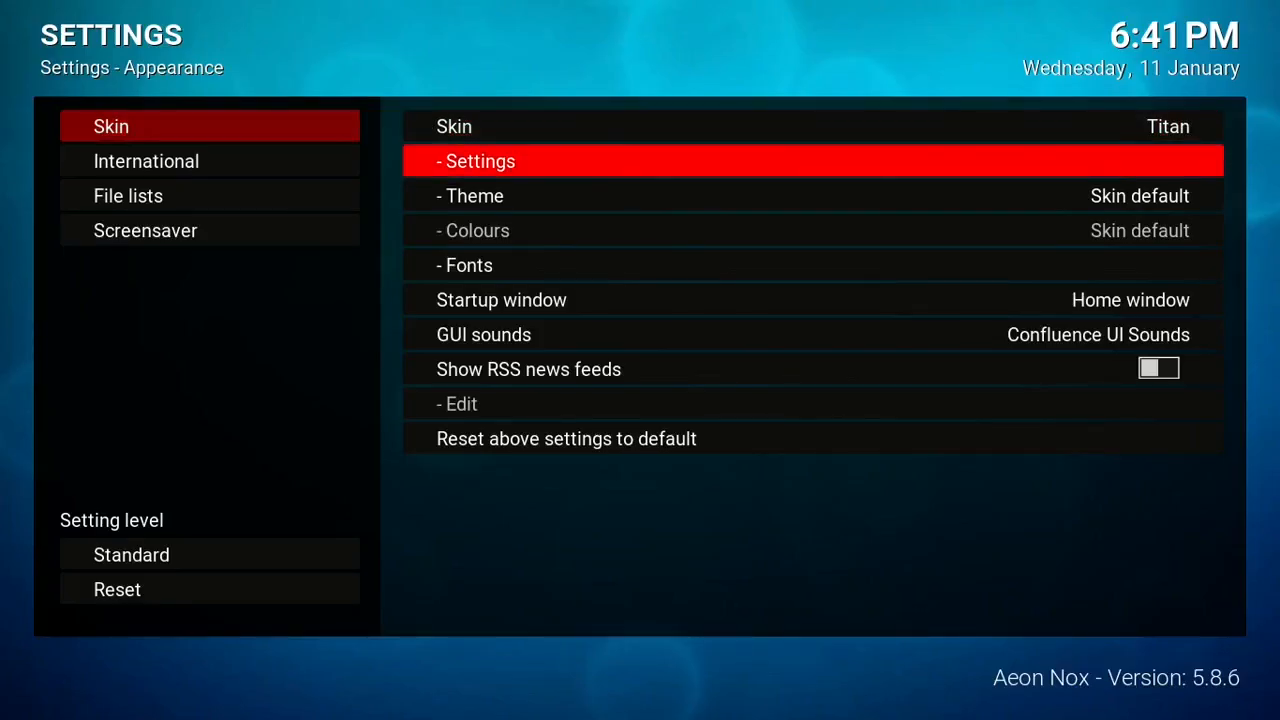
pyautogui.press('Return')
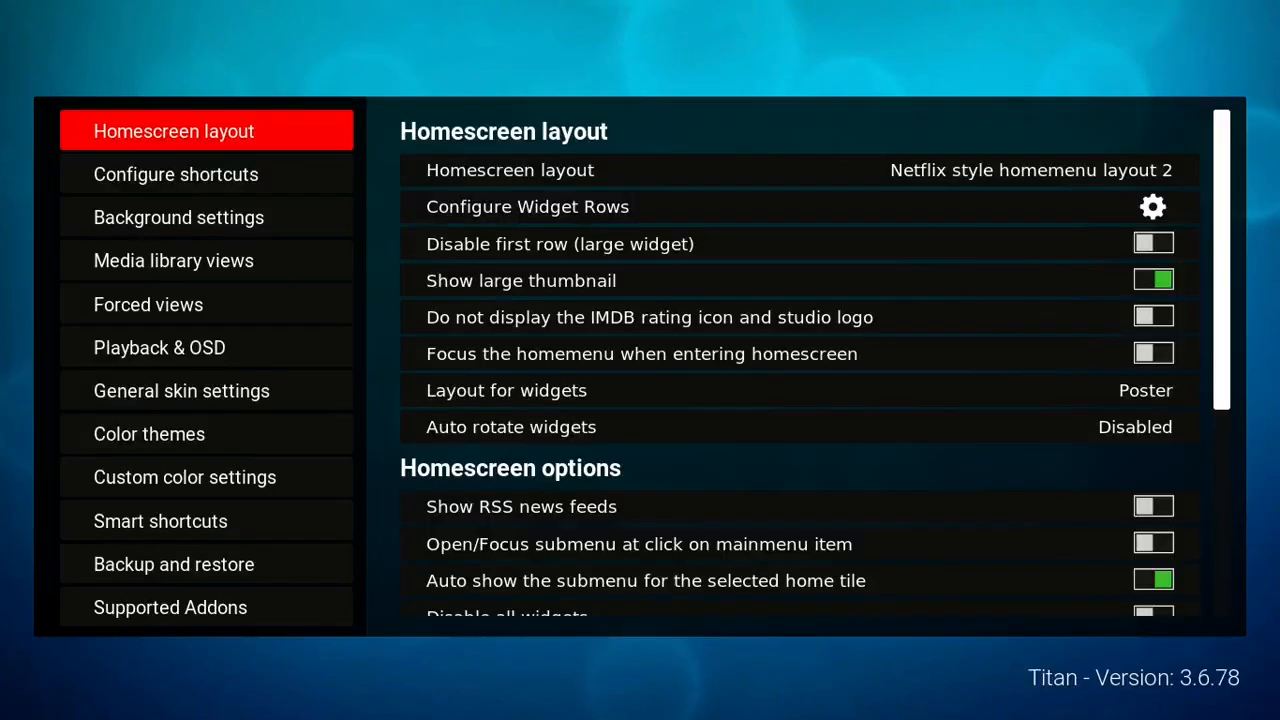
pyautogui.press('Down')
pyautogui.press('Up')
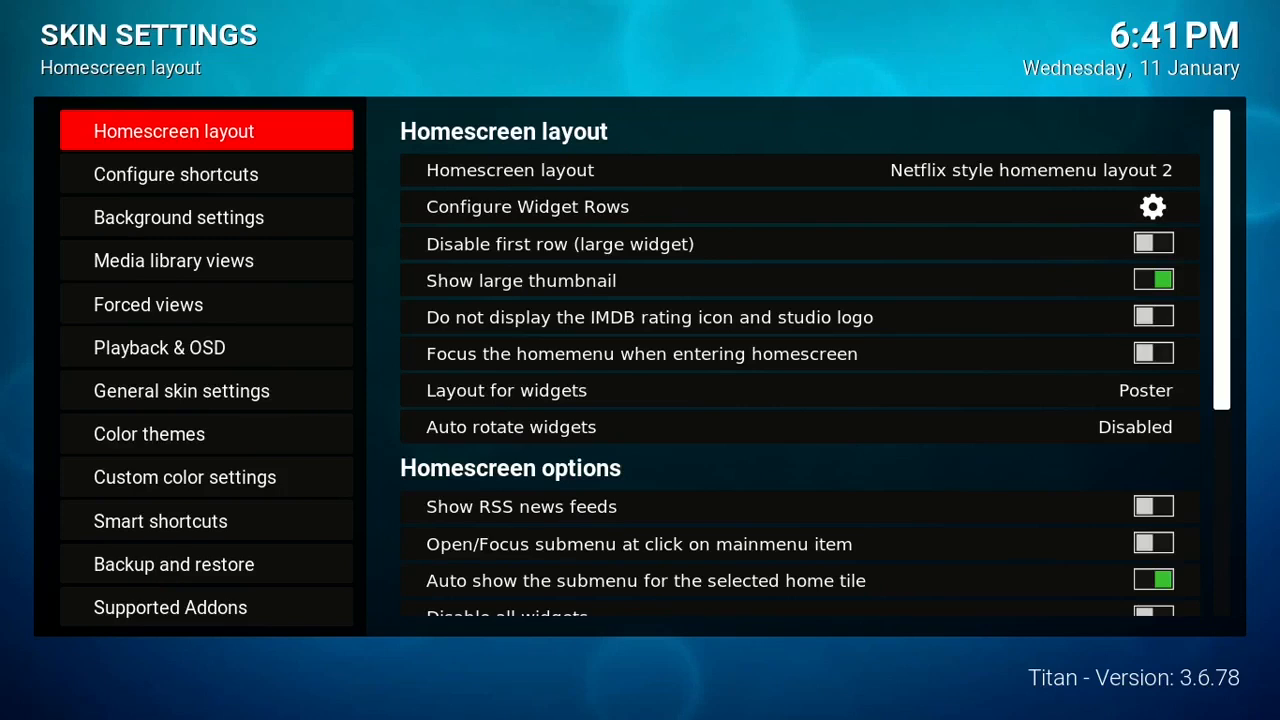
pyautogui.press('Right')
pyautogui.press('Down')
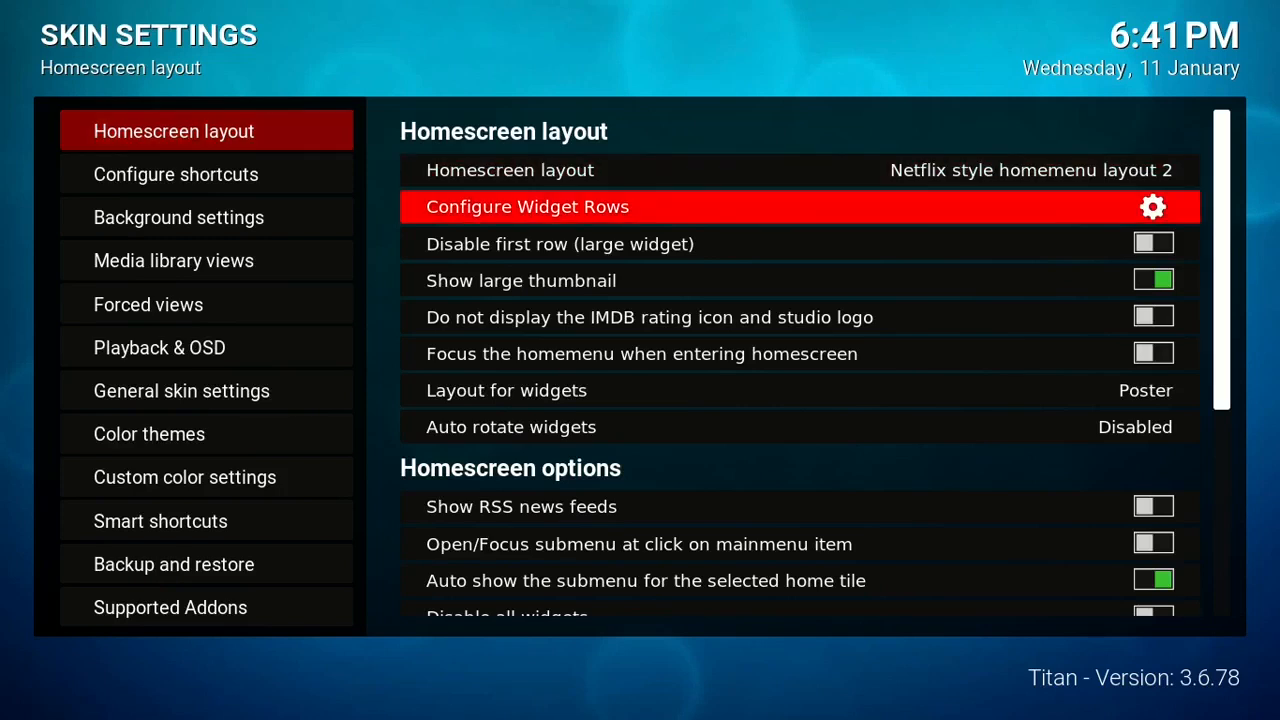
pyautogui.press('Return')
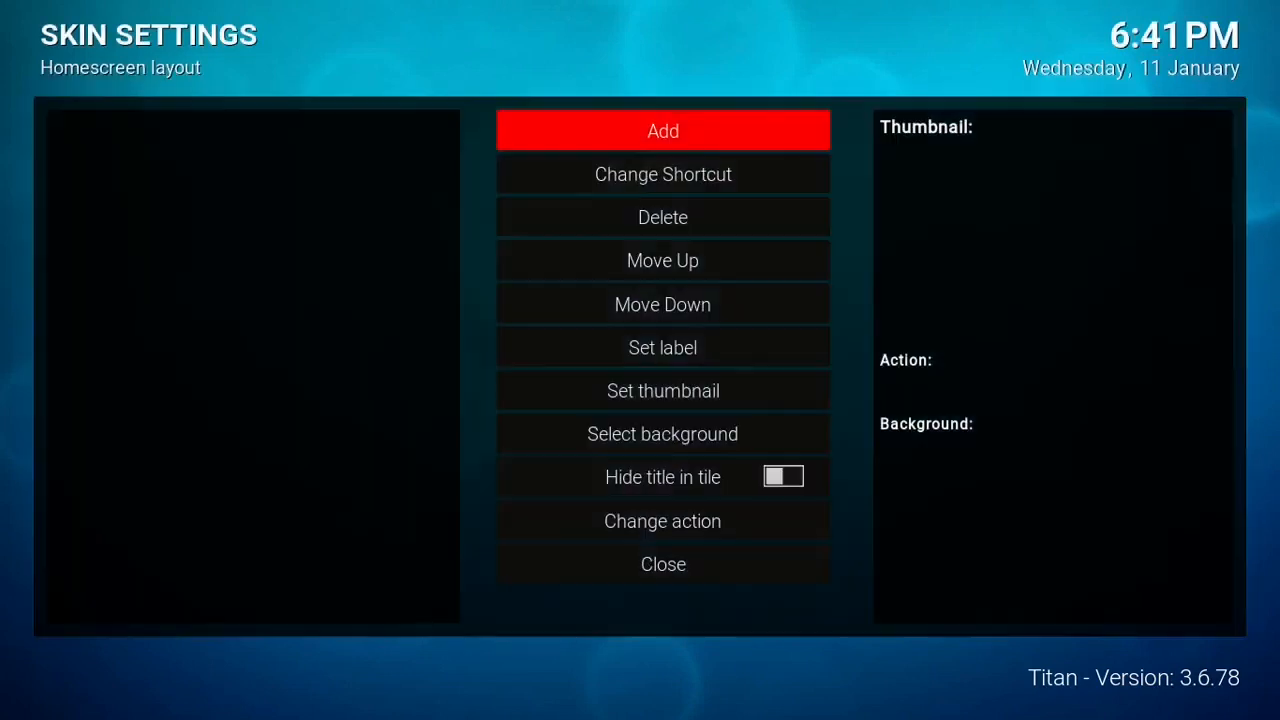
# Look through the configured widget rows from EXODUS MOVIES - MOST POPULAR down to HD BOX - MOST WATCHED.
pyautogui.press('Left')
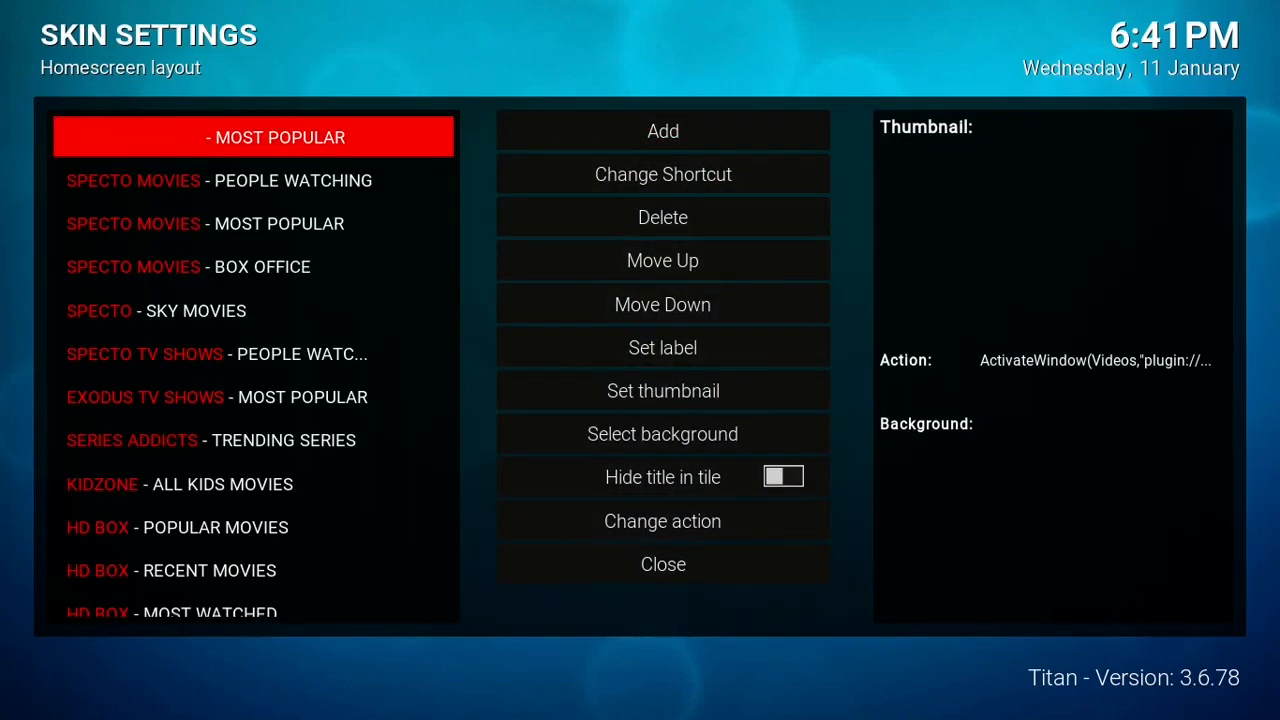
pyautogui.press('Down')
pyautogui.press('Down')
pyautogui.press('Down')
pyautogui.press('Down')
pyautogui.press('Down')
pyautogui.press('Down')
pyautogui.press('Down')
pyautogui.press('Down')
pyautogui.press('Down')
pyautogui.press('Down')
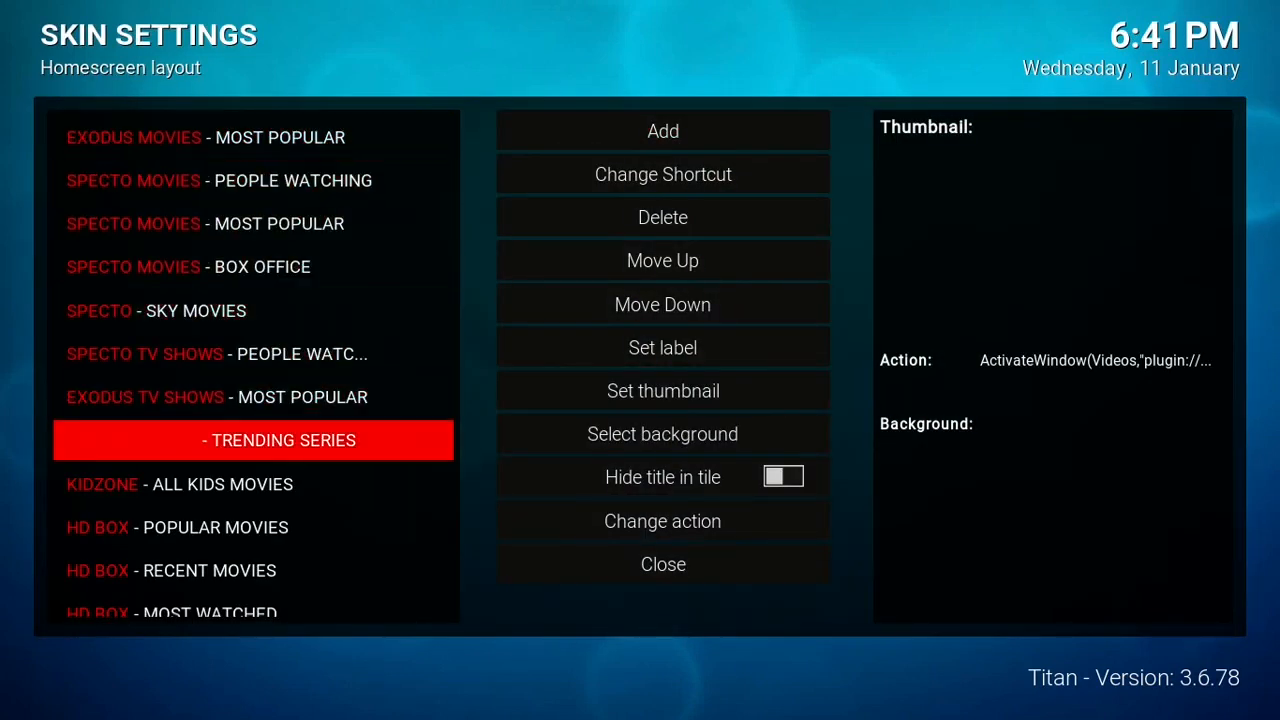
pyautogui.press('Down')
pyautogui.press('Down')
pyautogui.press('Down')
pyautogui.press('Up')
pyautogui.press('Up')
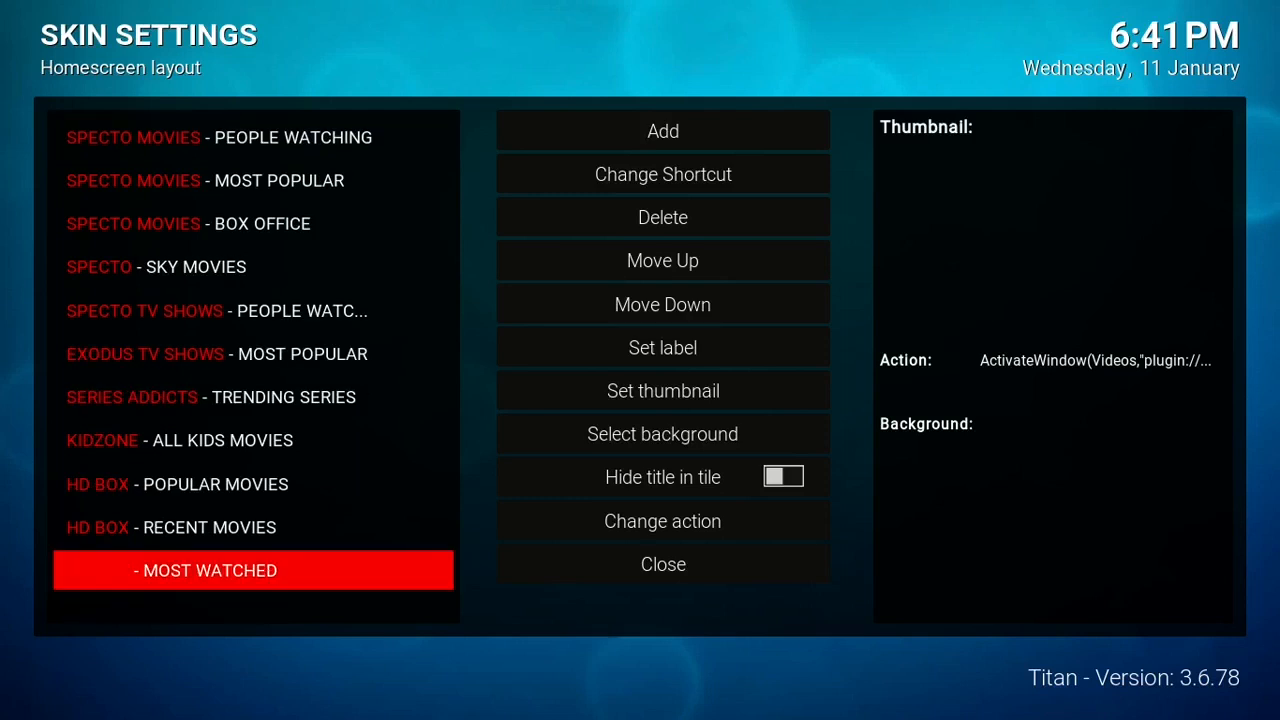
# Delete the HD BOX - MOST WATCHED widget row.
pyautogui.press('Down')
pyautogui.press('Up')
pyautogui.press('Up')
pyautogui.press('Down')
pyautogui.press('Right')
pyautogui.press('Down')
pyautogui.press('Down')
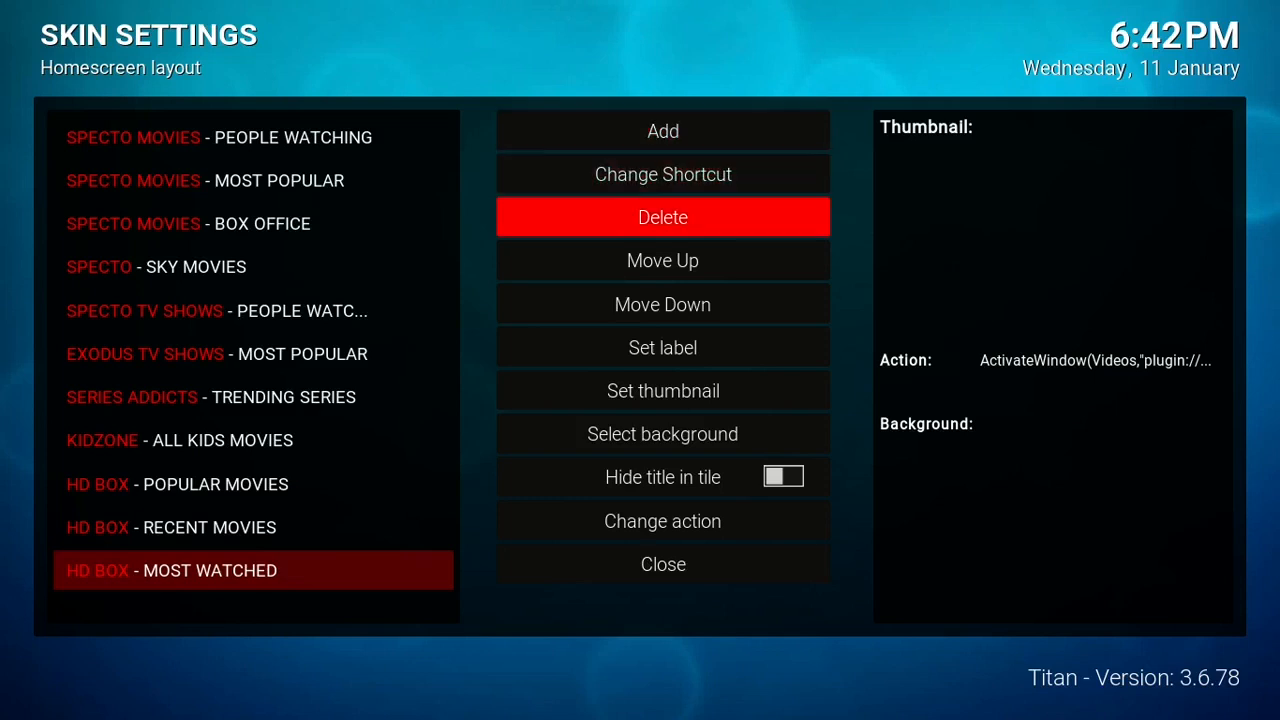
pyautogui.press('Return')
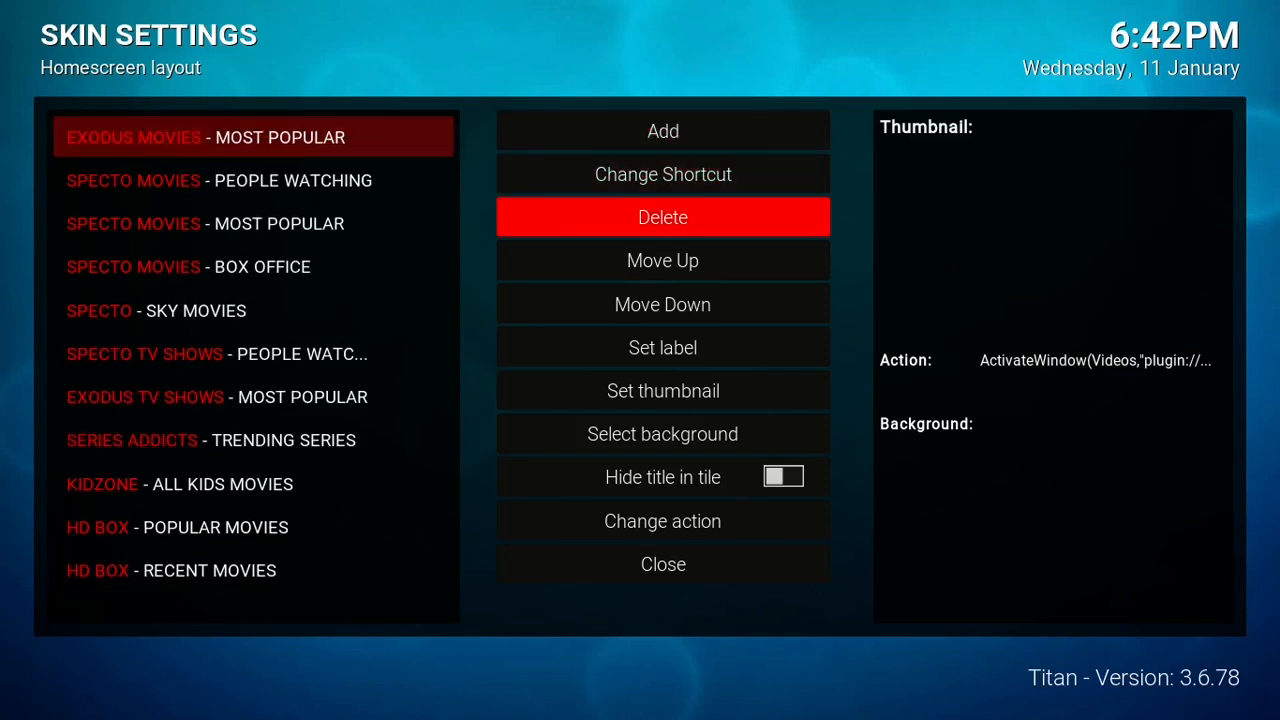
# Add a widget row below EXODUS MOVIES - MOST POPULAR and open the video add-ons as its source.
pyautogui.press('Up')
pyautogui.press('Up')
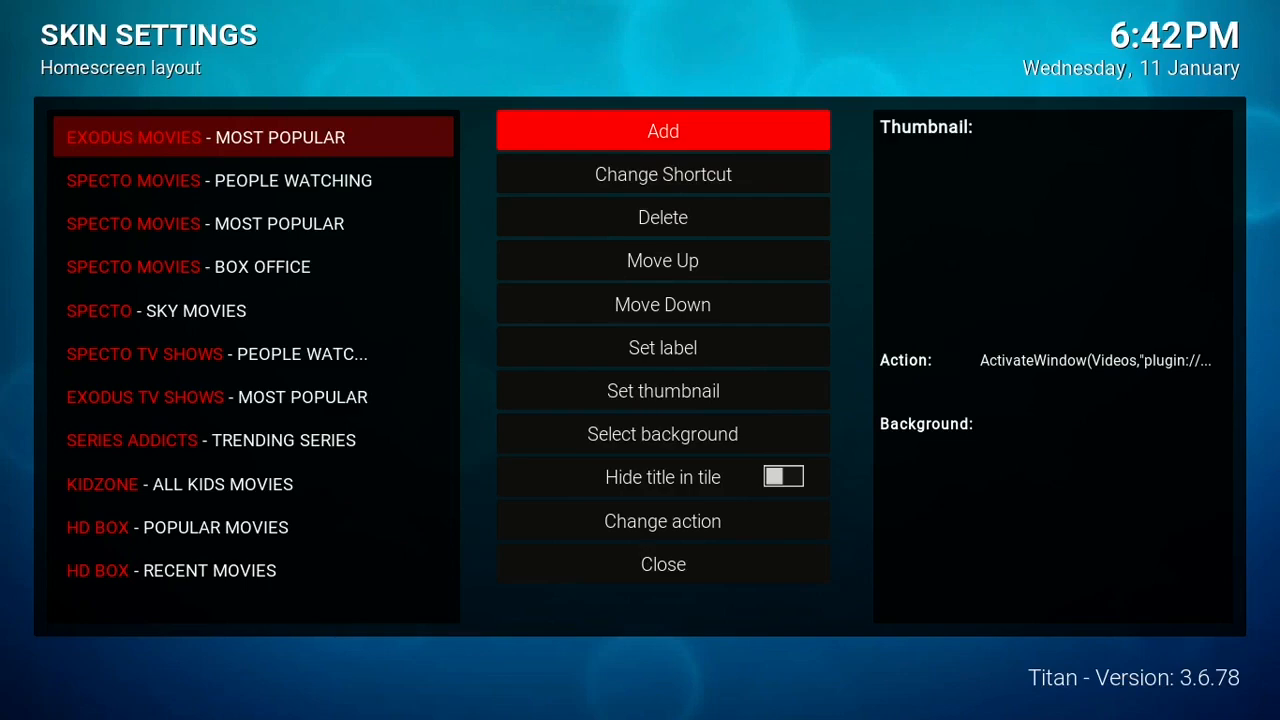
pyautogui.press('Return')
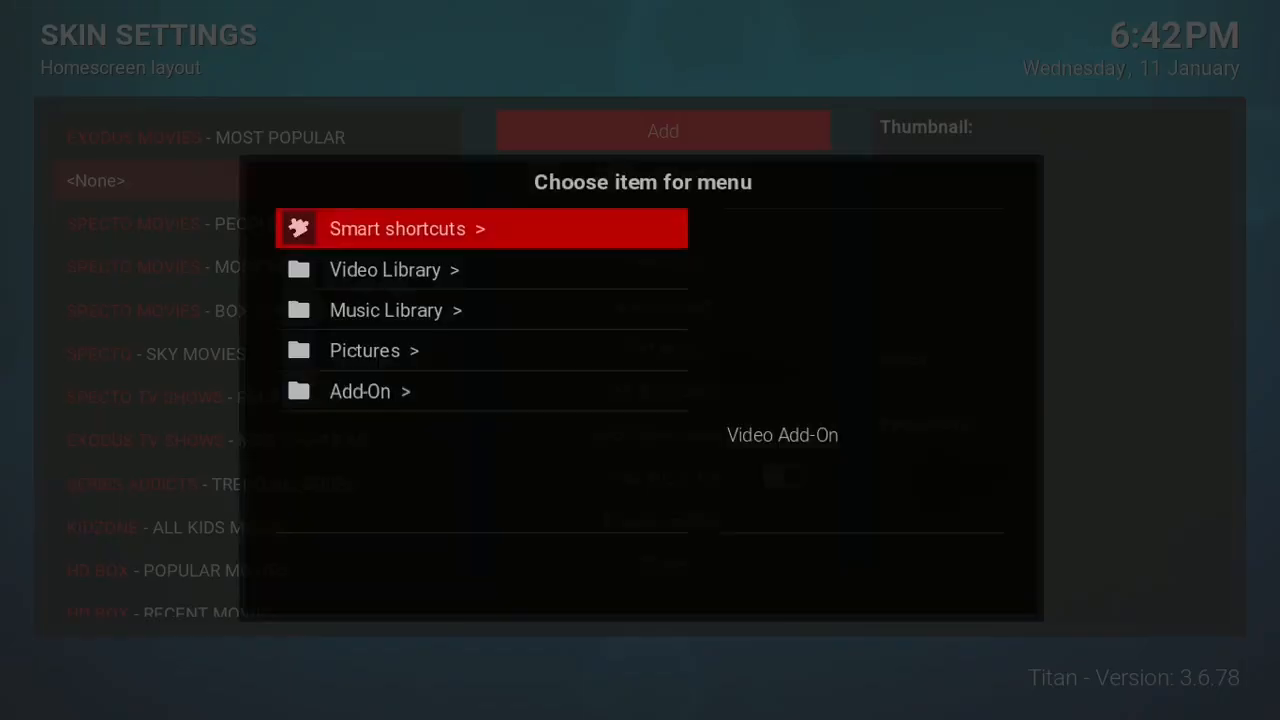
pyautogui.press('Down')
pyautogui.press('Down')
pyautogui.press('Down')
pyautogui.press('Down')
pyautogui.press('Return')
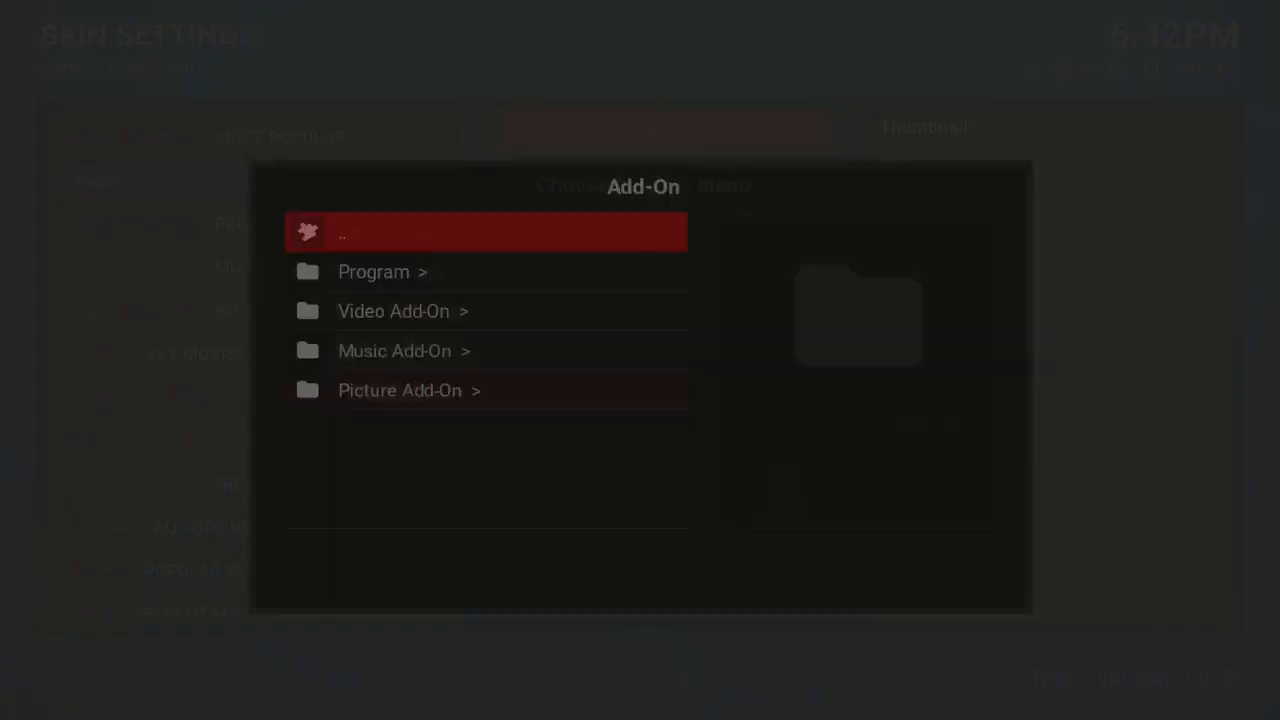
pyautogui.press('Down')
pyautogui.press('Down')
pyautogui.press('Return')
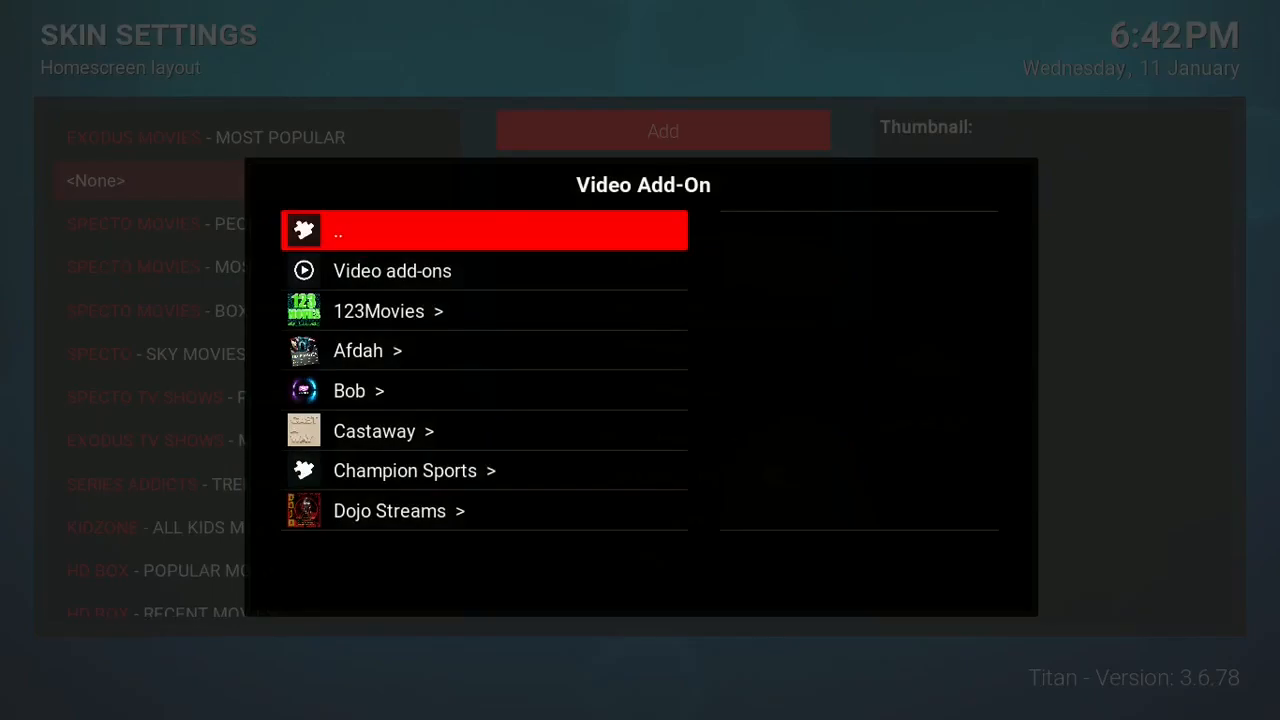
# Browse the video add-ons as far as Exodus and open Afdah for the new widget row.
pyautogui.press('Down')
pyautogui.press('Down')
pyautogui.press('Down')
pyautogui.press('Down')
pyautogui.press('Down')
pyautogui.press('Down')
pyautogui.press('Down')
pyautogui.press('Down')
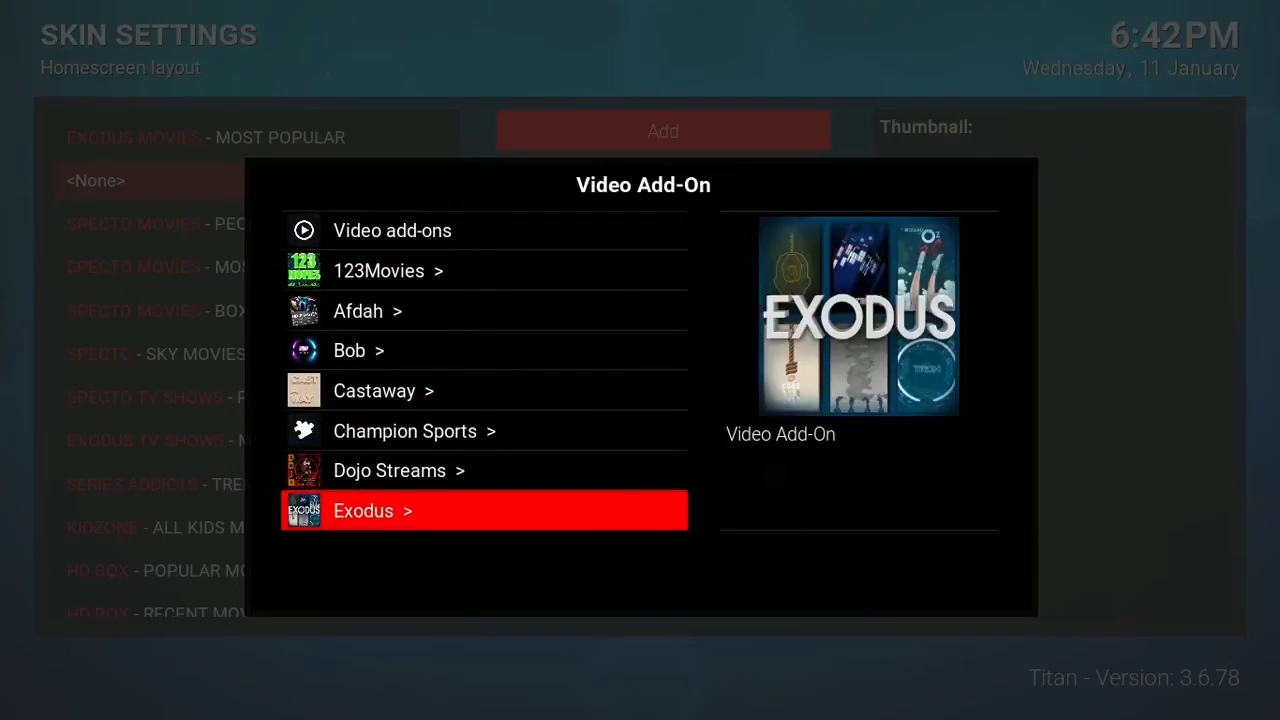
pyautogui.press('Up')
pyautogui.press('Up')
pyautogui.press('Up')
pyautogui.press('Up')
pyautogui.press('Up')
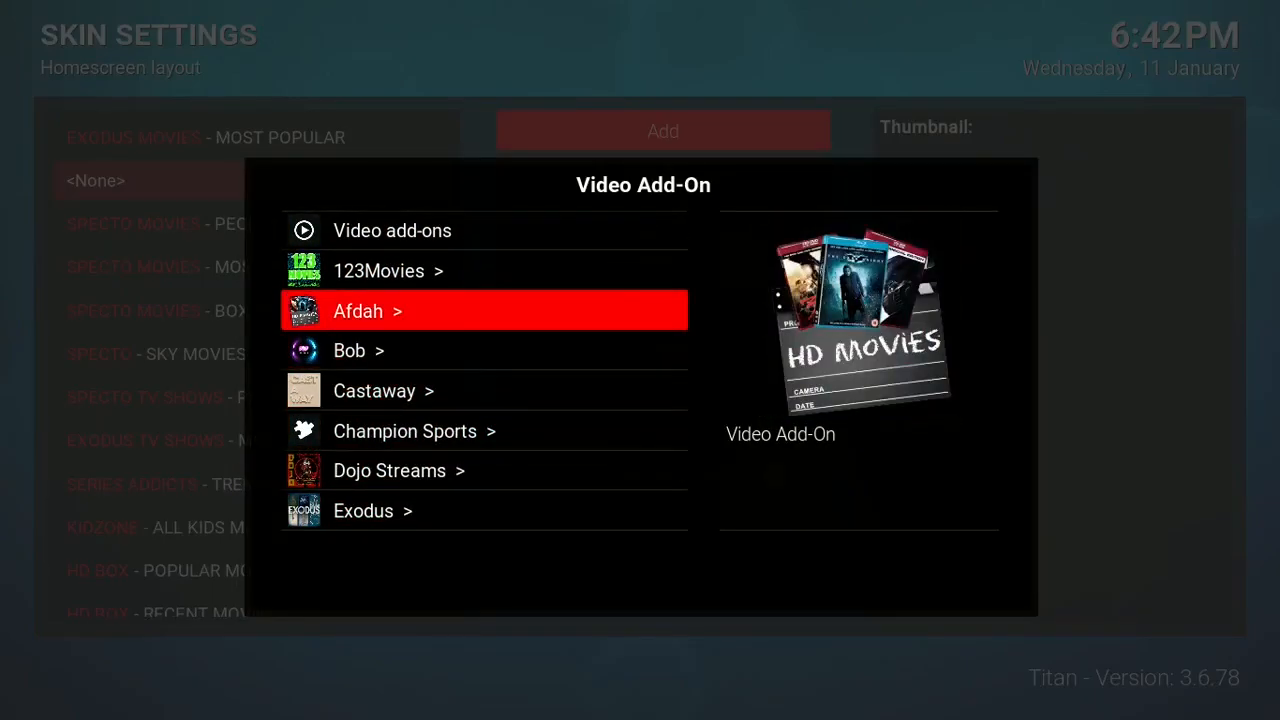
pyautogui.press('Return')
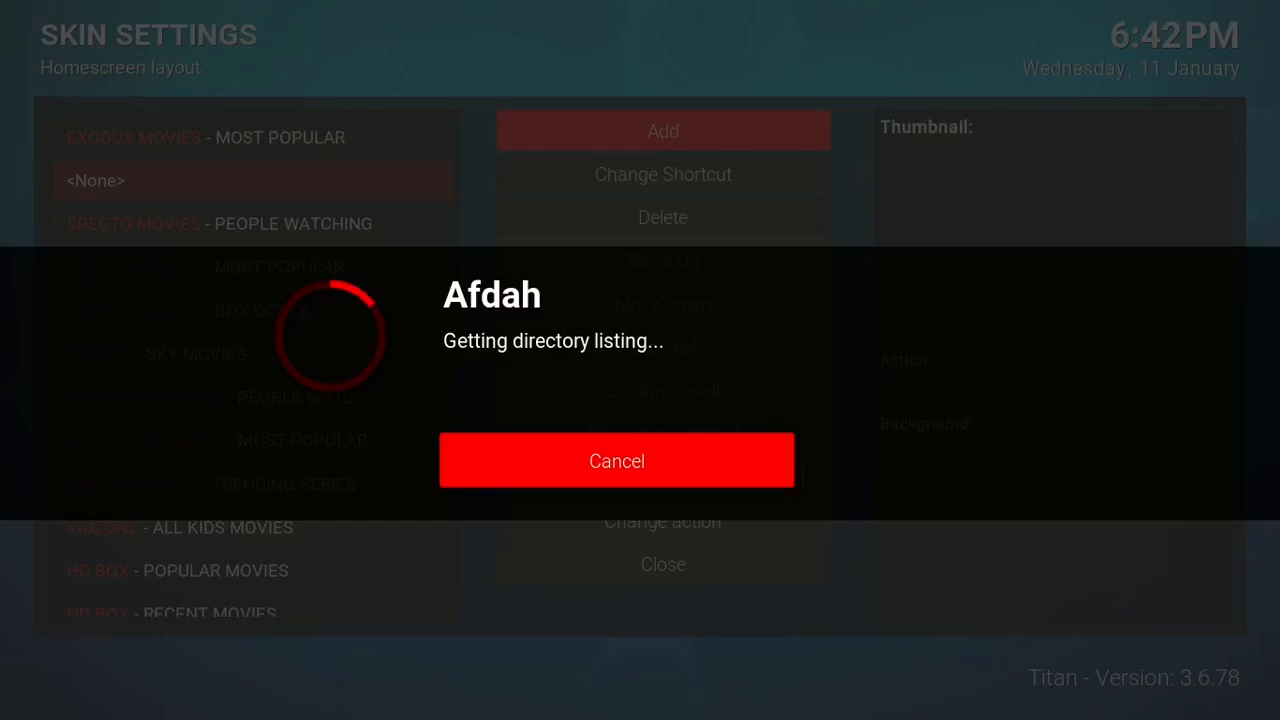
# Create the new widget row's menu item from Afdah's Popular Movies listing.
pyautogui.press('Down')
pyautogui.press('Down')
pyautogui.press('Down')
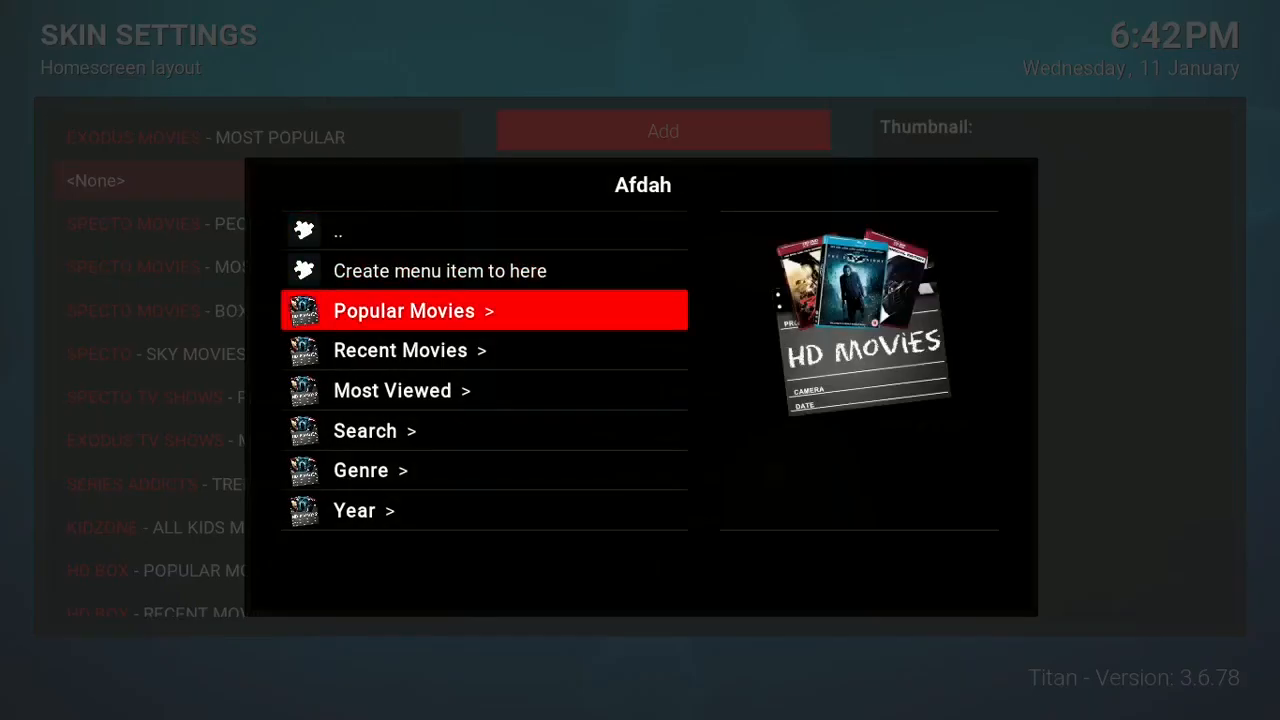
pyautogui.press('Down')
pyautogui.press('Up')
pyautogui.press('Up')
pyautogui.press('Up')
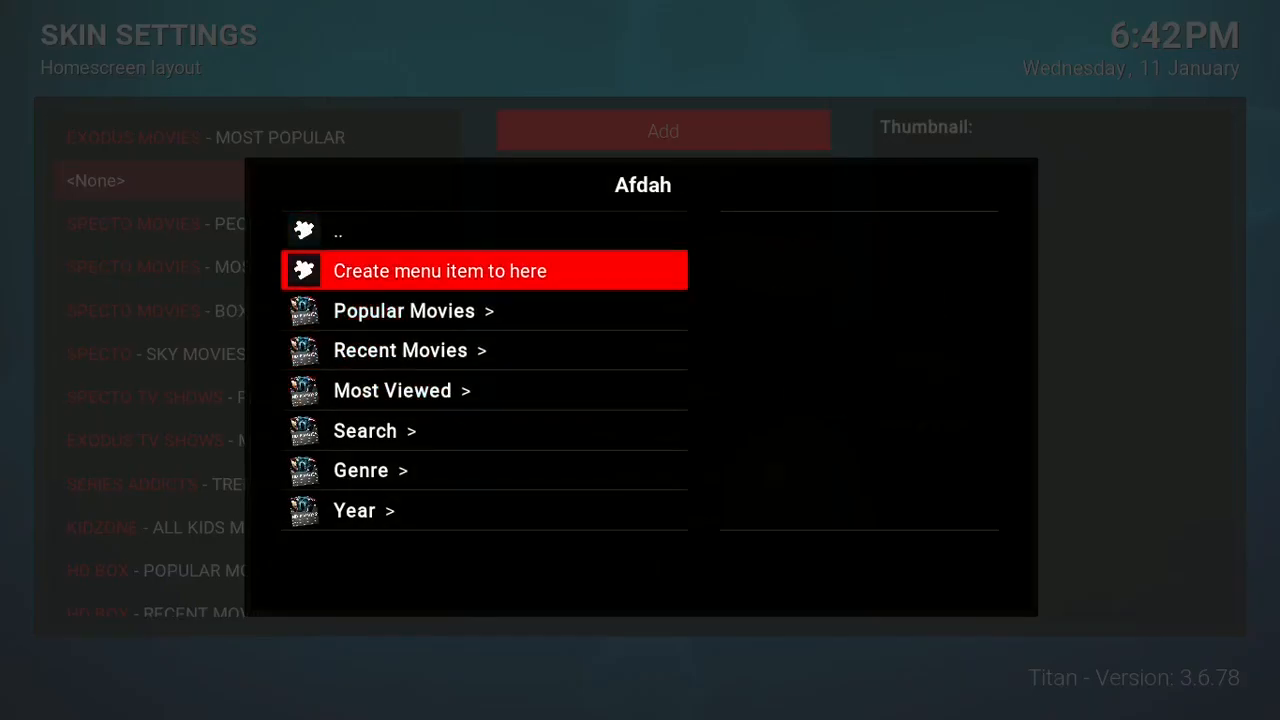
pyautogui.press('Down')
pyautogui.press('Down')
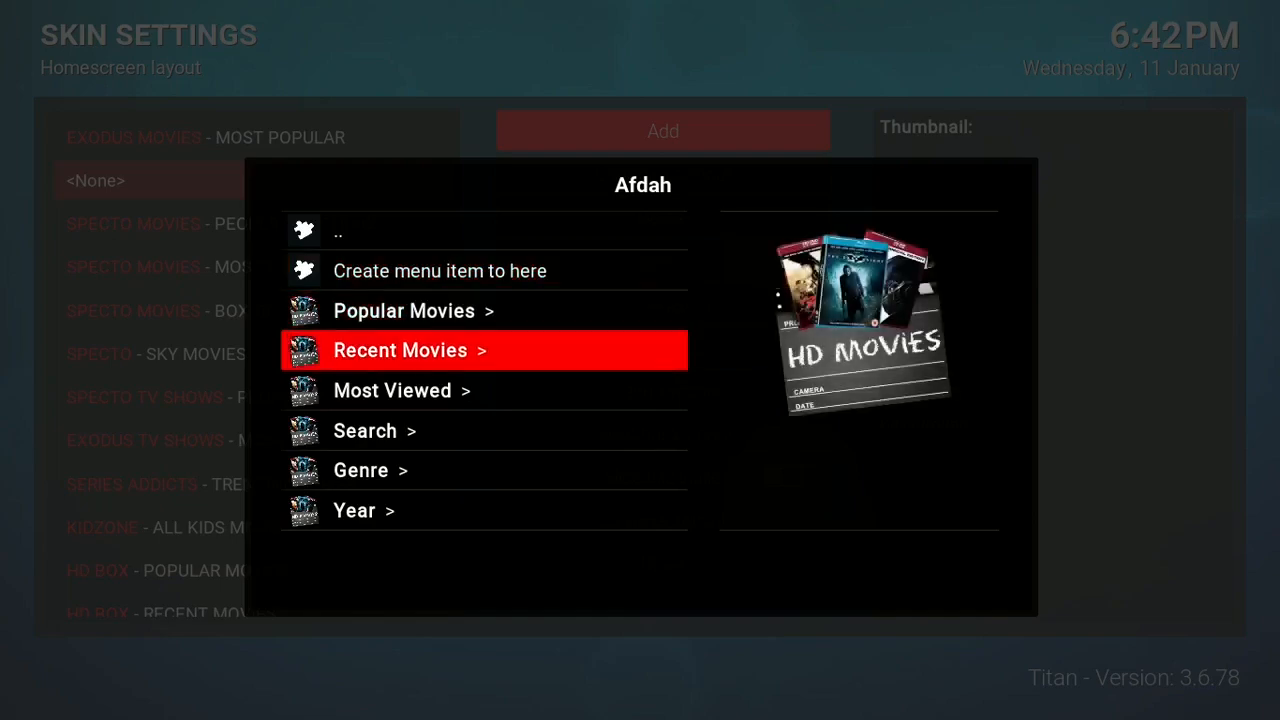
pyautogui.press('Up')
pyautogui.press('Return')
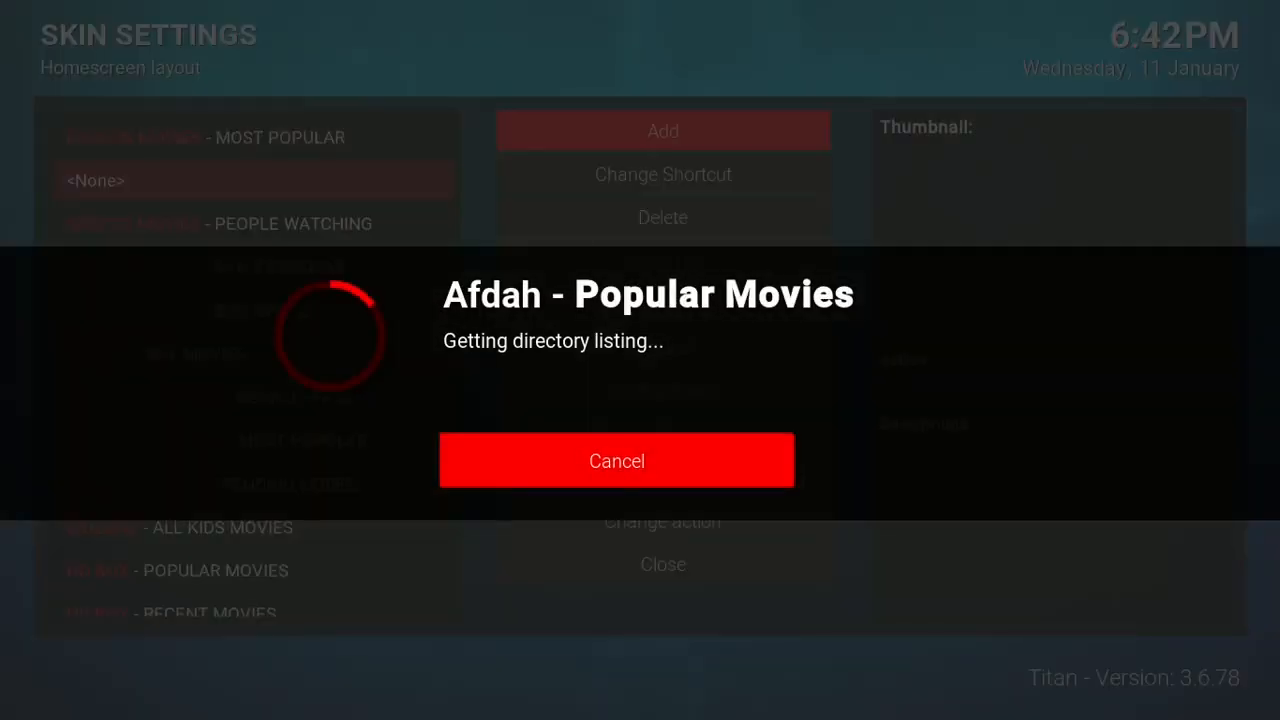
pyautogui.press('Down')
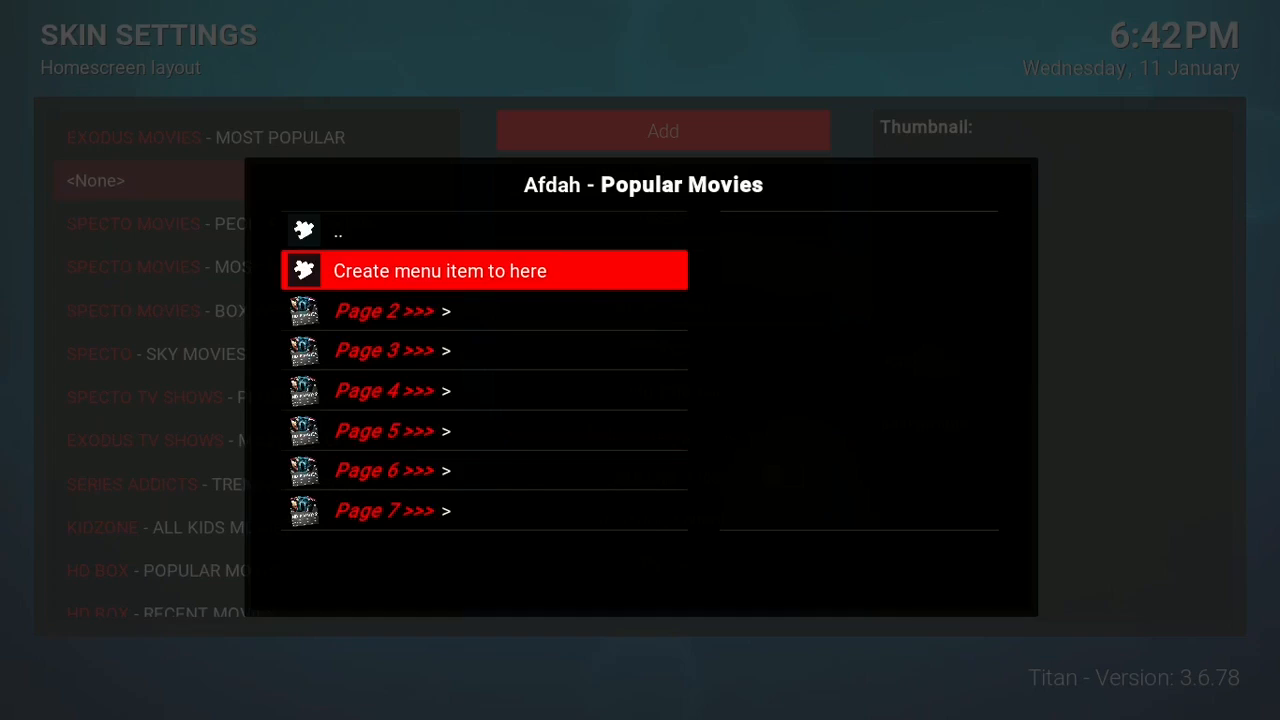
pyautogui.press('Return')
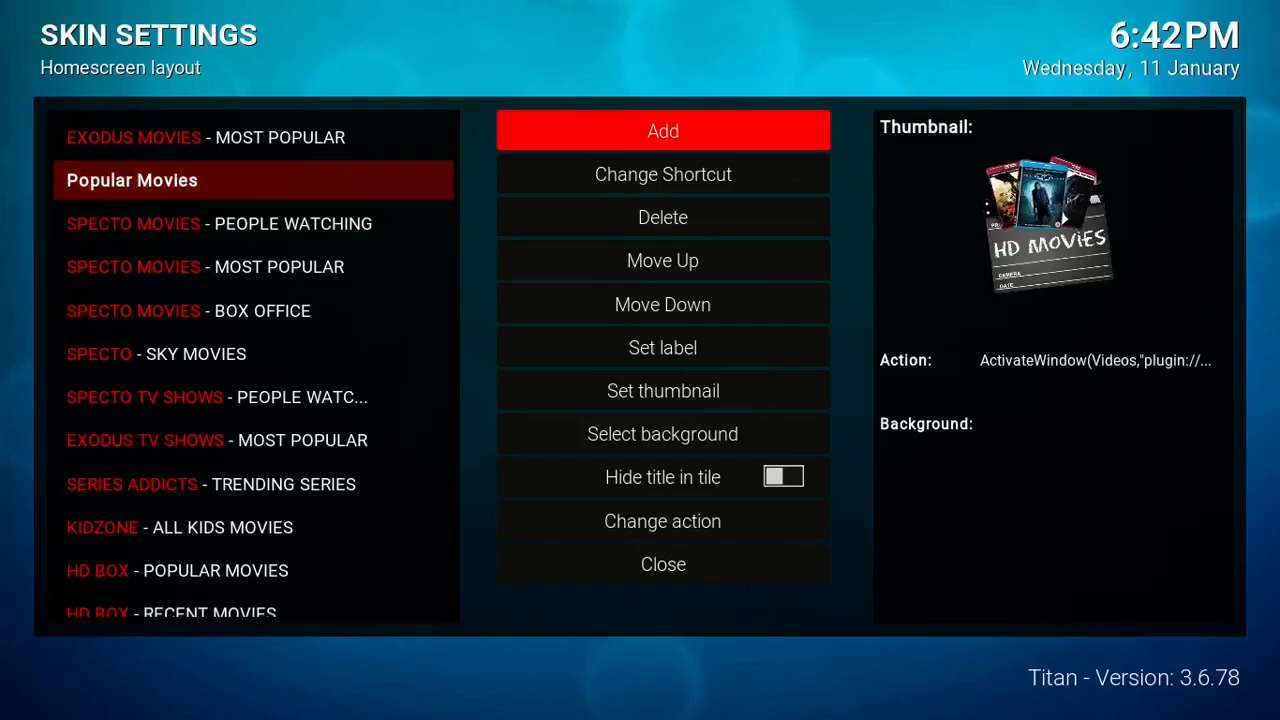
# Open the label of the Popular Movies widget row for editing, and close the title entry.
pyautogui.press('Down')
pyautogui.press('Down')
pyautogui.press('Down')
pyautogui.press('Down')
pyautogui.press('Down')
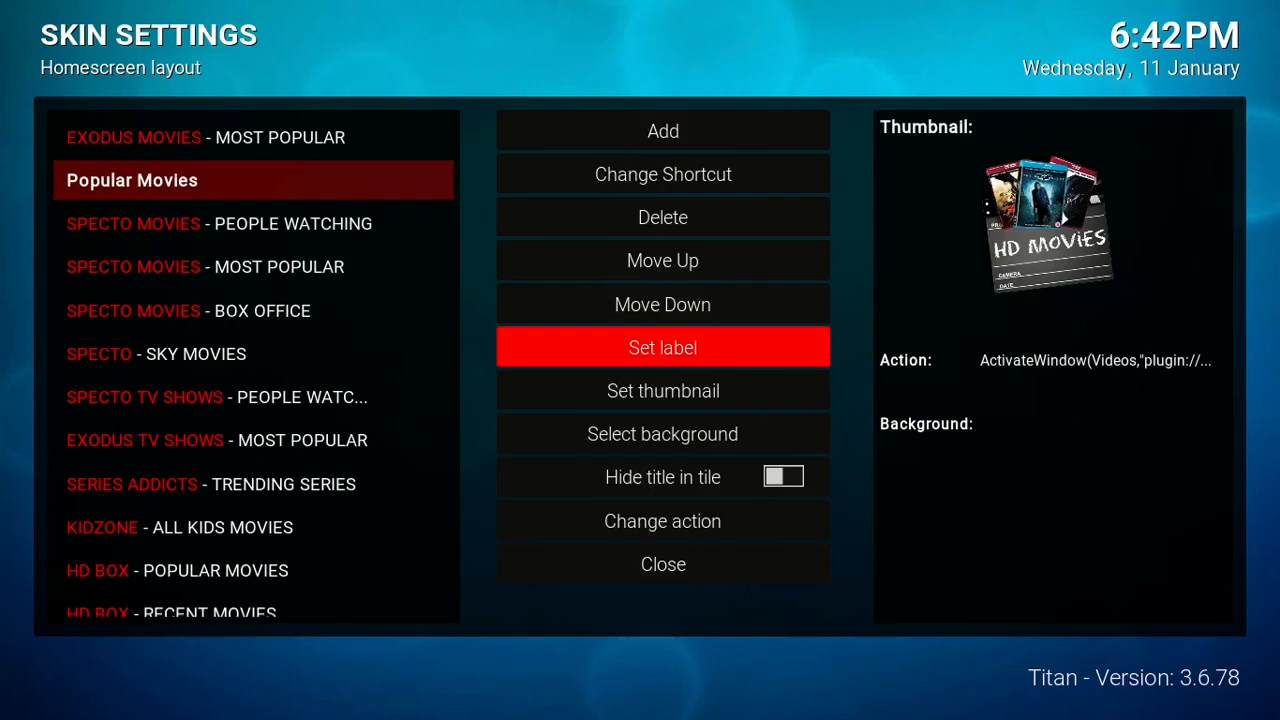
pyautogui.press('Return')
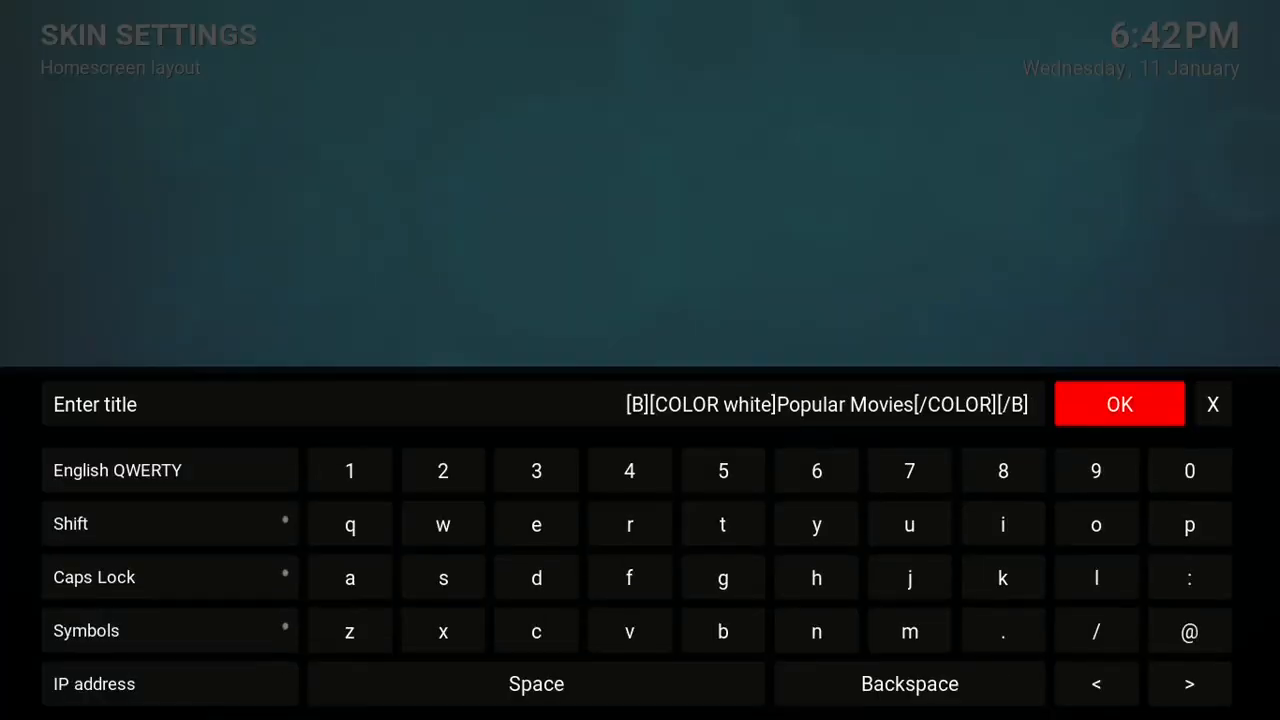
pyautogui.click(1100, 405)
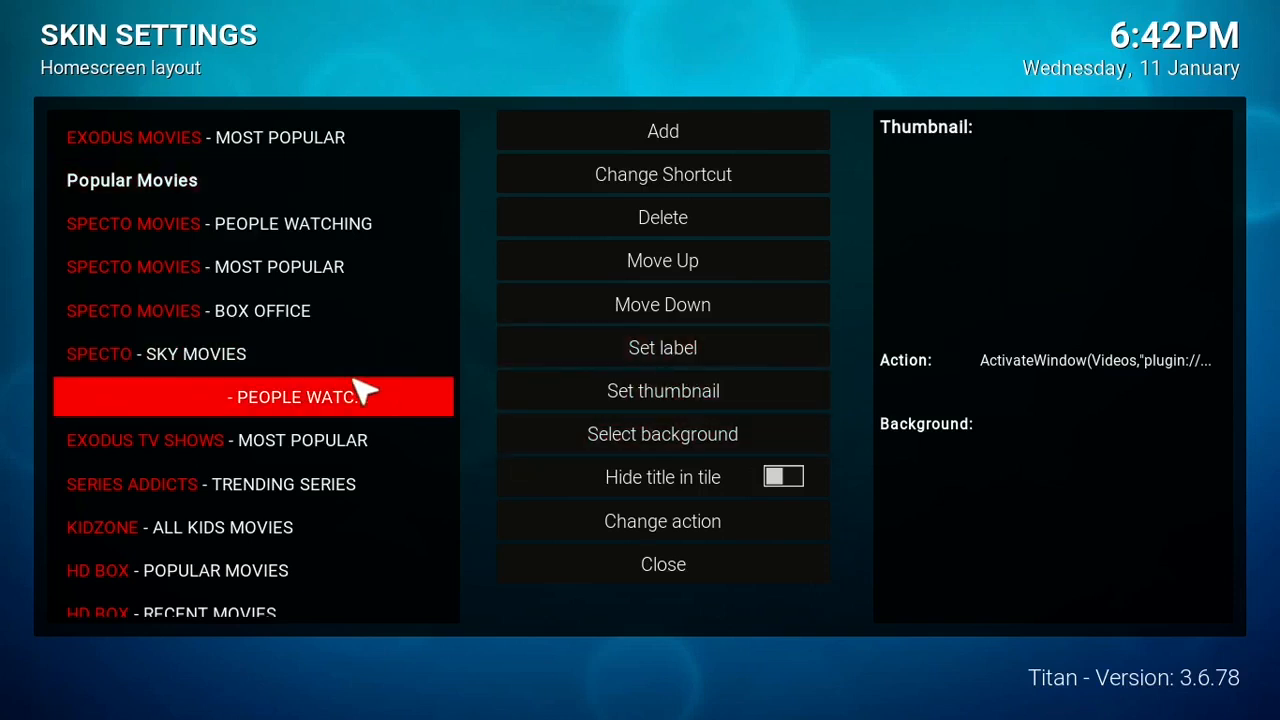
# Move the SPECTO MOVIES - PEOPLE WATCHING row up two places to the start of the widget list.
pyautogui.press('Up')
pyautogui.press('Up')
pyautogui.press('Up')
pyautogui.press('Up')
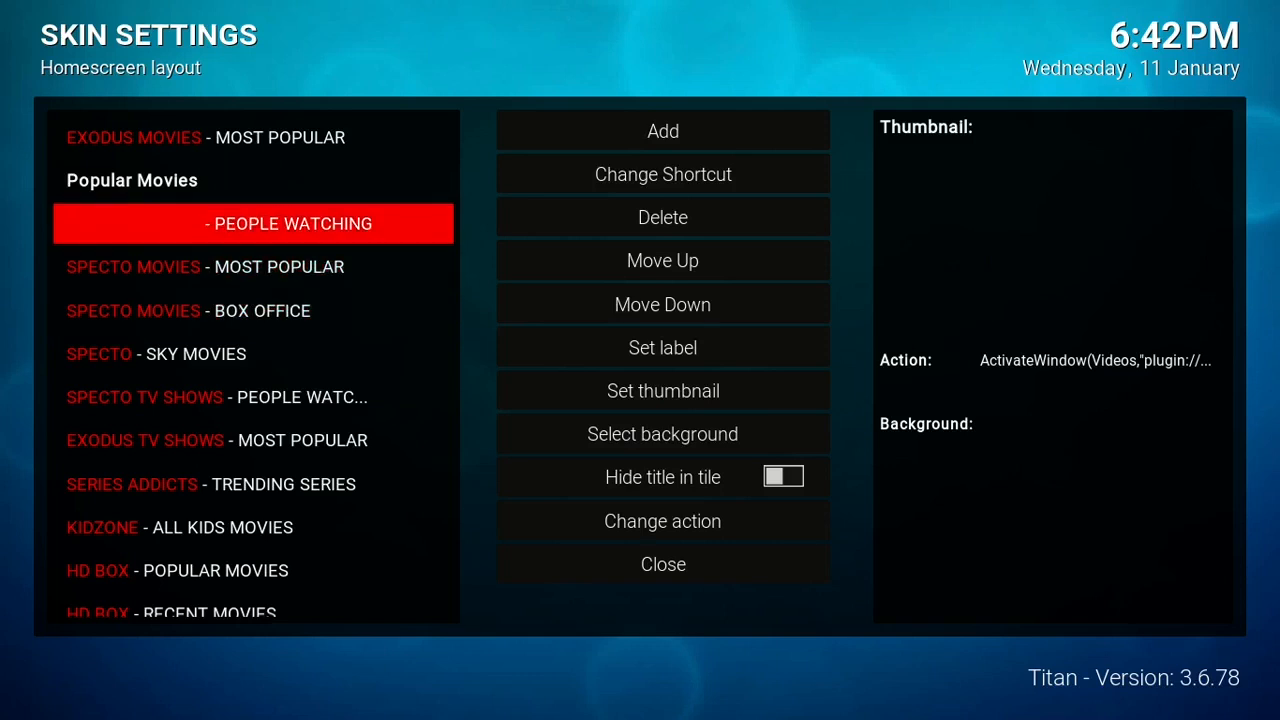
pyautogui.press('Down')
pyautogui.press('Up')
pyautogui.press('Right')
pyautogui.press('Down')
pyautogui.press('Down')
pyautogui.press('Down')
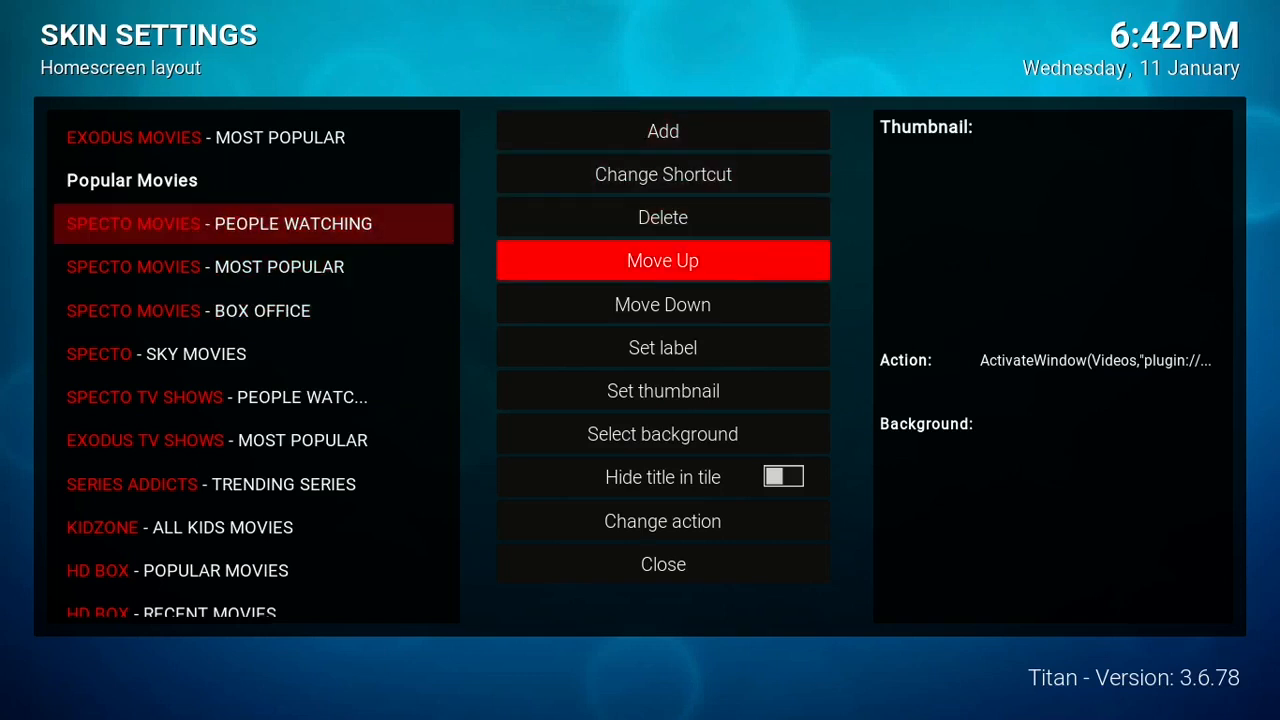
pyautogui.press('Return')
pyautogui.press('Return')
pyautogui.press('Left')
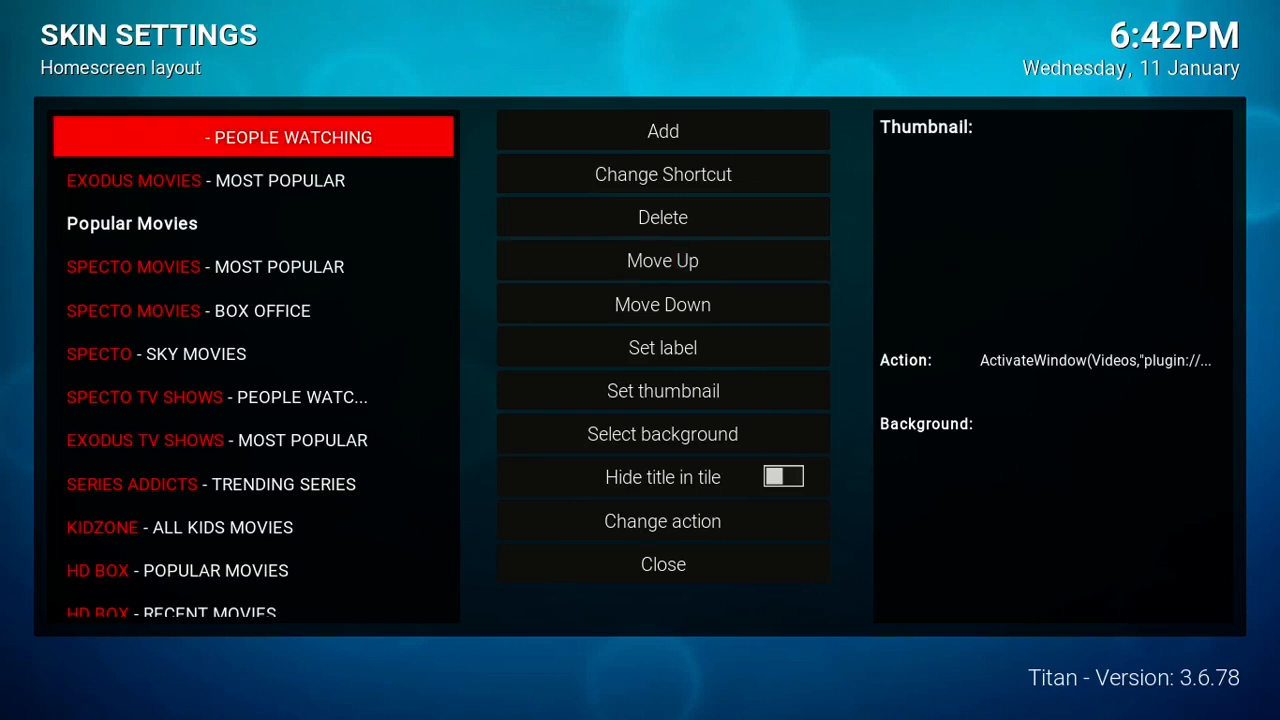
# Review the reordered widget rows down to HD BOX - RECENT MOVIES and back up to SPECTO MOVIES - MOST POPULAR.
pyautogui.press('Down')
pyautogui.press('Down')
pyautogui.press('Down')
pyautogui.press('Down')
pyautogui.press('Down')
pyautogui.press('Down')
pyautogui.press('Down')
pyautogui.press('Down')
pyautogui.press('Down')
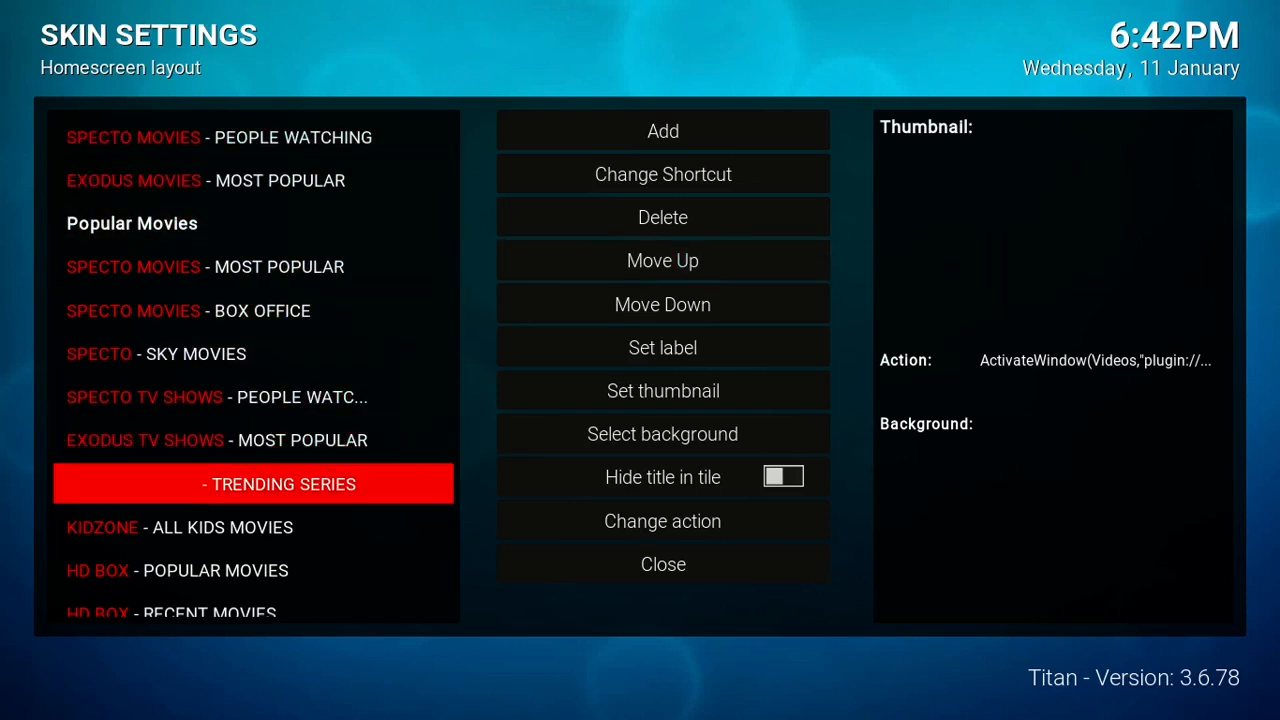
pyautogui.press('Down')
pyautogui.press('Down')
pyautogui.press('Down')
pyautogui.press('Up')
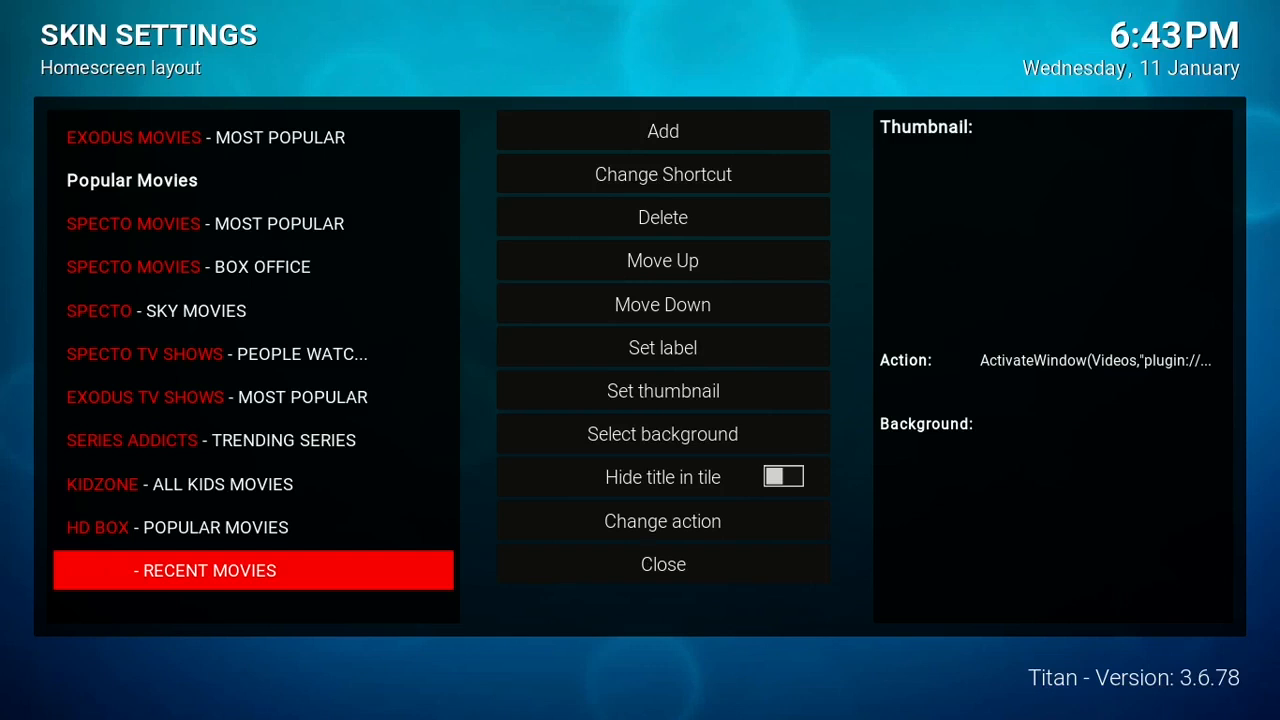
pyautogui.press('Up')
pyautogui.press('Up')
pyautogui.press('Up')
pyautogui.press('Up')
pyautogui.press('Up')
pyautogui.press('Up')
pyautogui.press('Up')
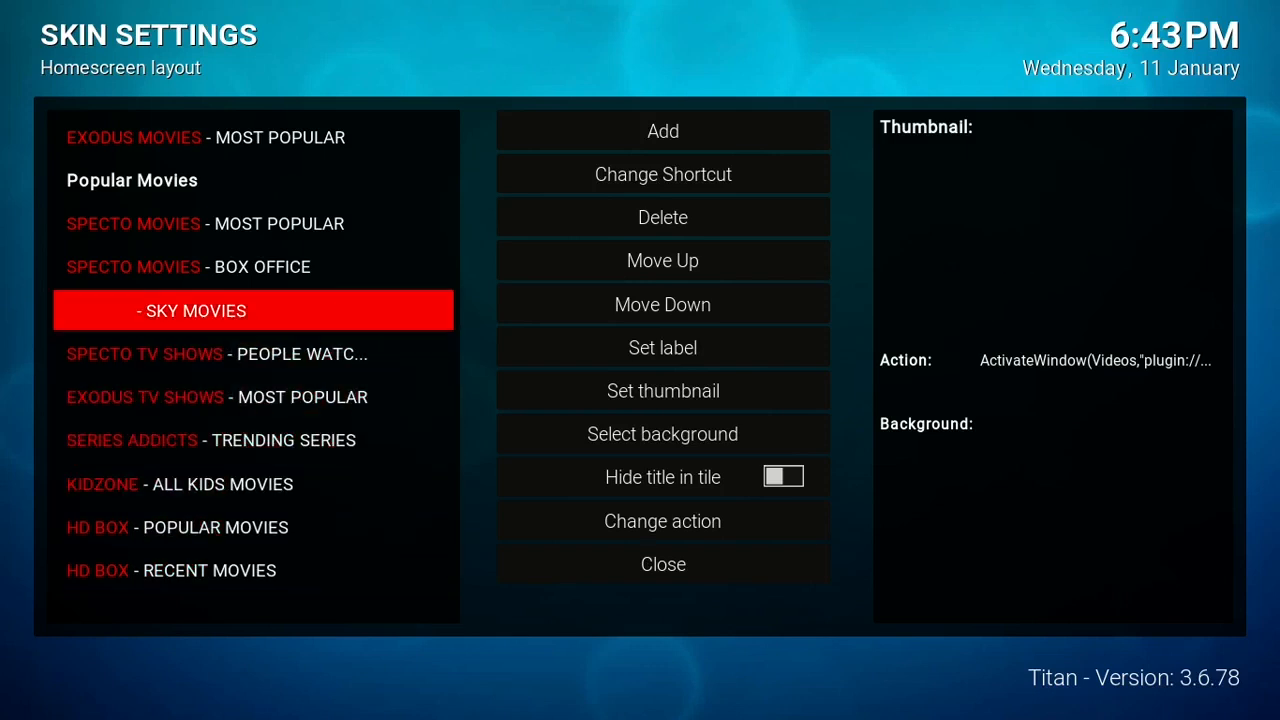
pyautogui.press('Up')
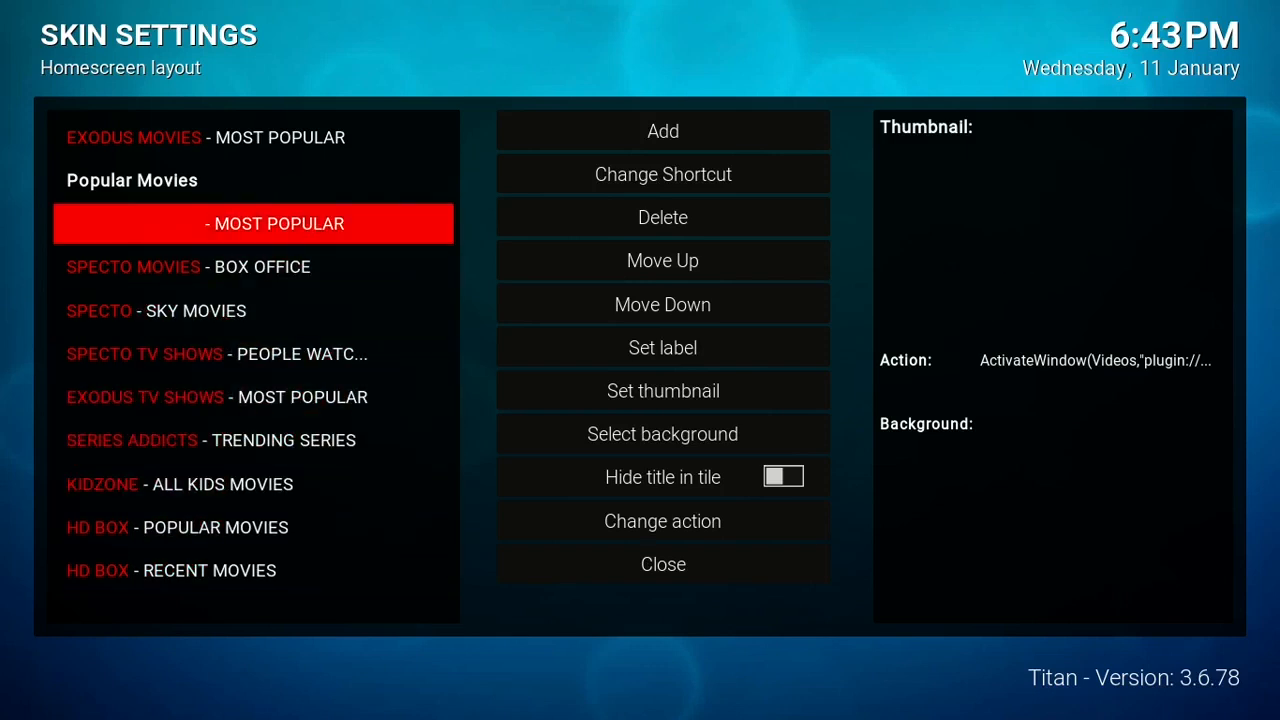